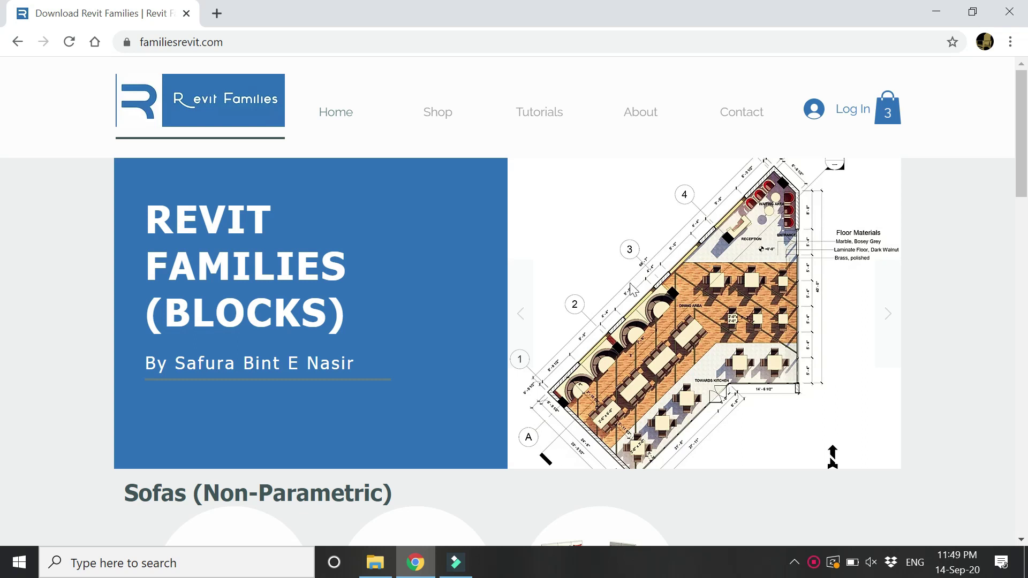
# Scroll through the Revit Families website's home page.
pyautogui.scroll(-4, 670, 308)
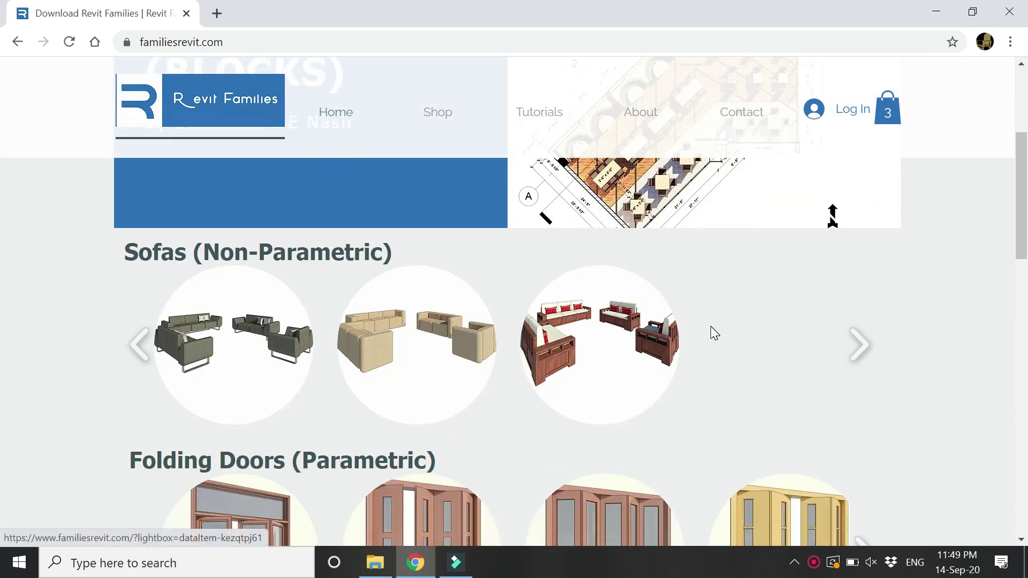
pyautogui.scroll(-3, 738, 336)
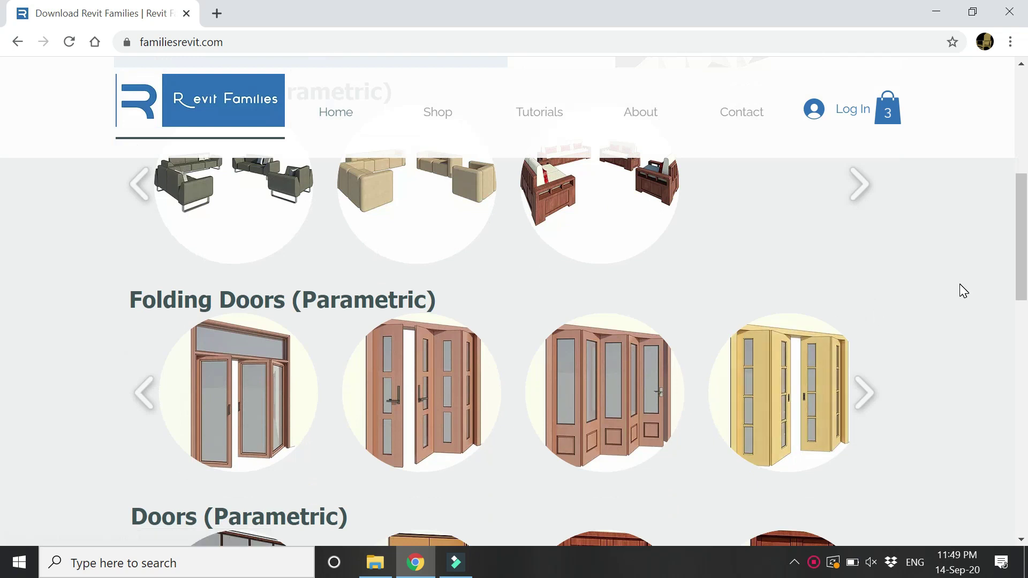
pyautogui.scroll(-6, 964, 291)
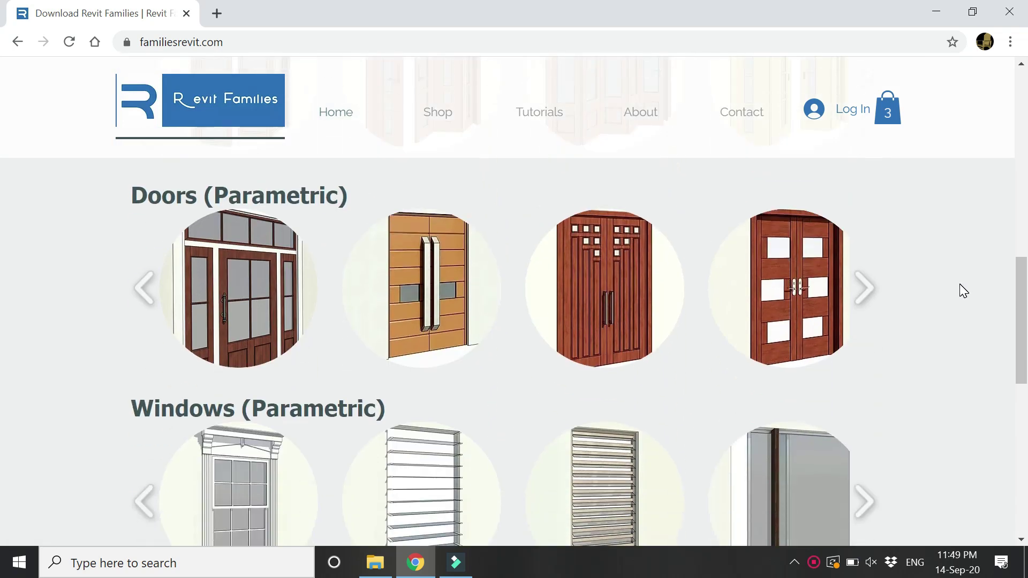
pyautogui.scroll(-2, 857, 369)
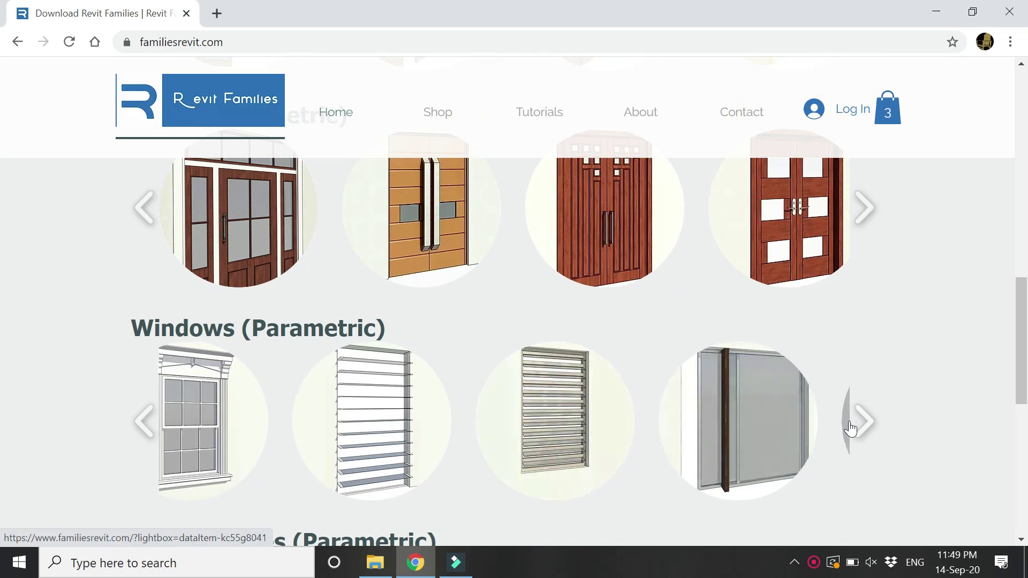
pyautogui.scroll(-3, 852, 315)
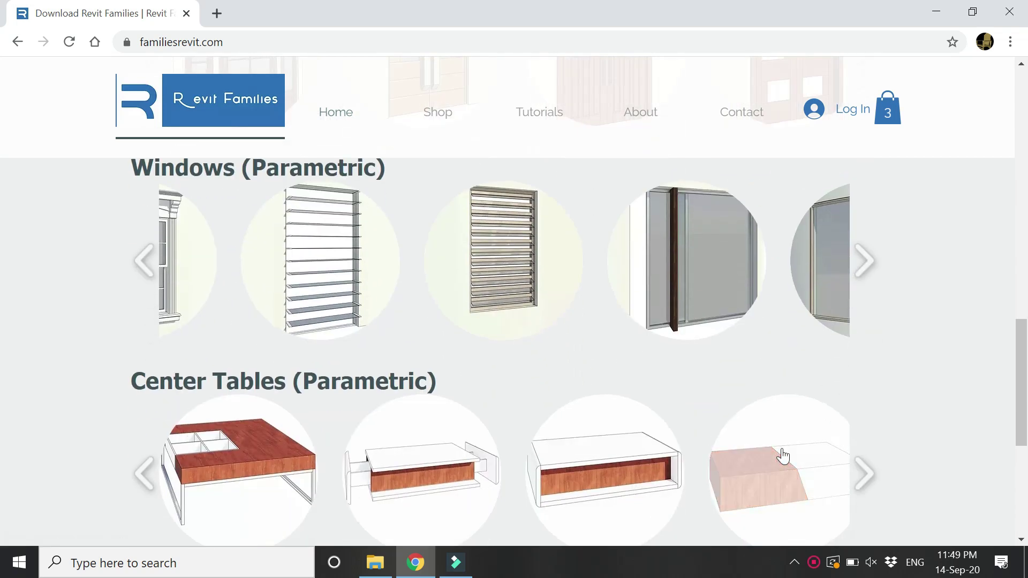
pyautogui.scroll(2, 284, 440)
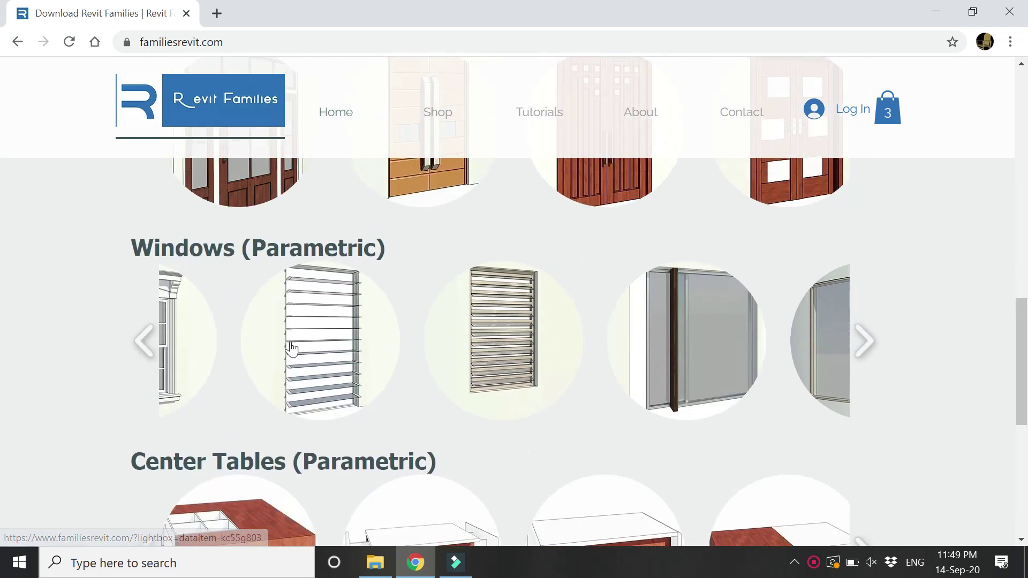
pyautogui.scroll(4, 344, 261)
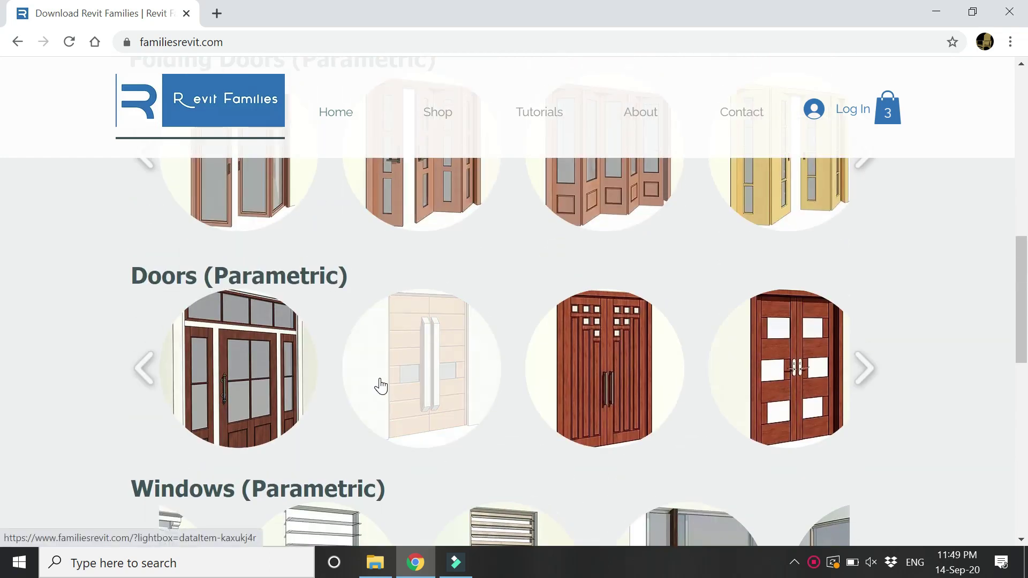
pyautogui.scroll(-6, 377, 383)
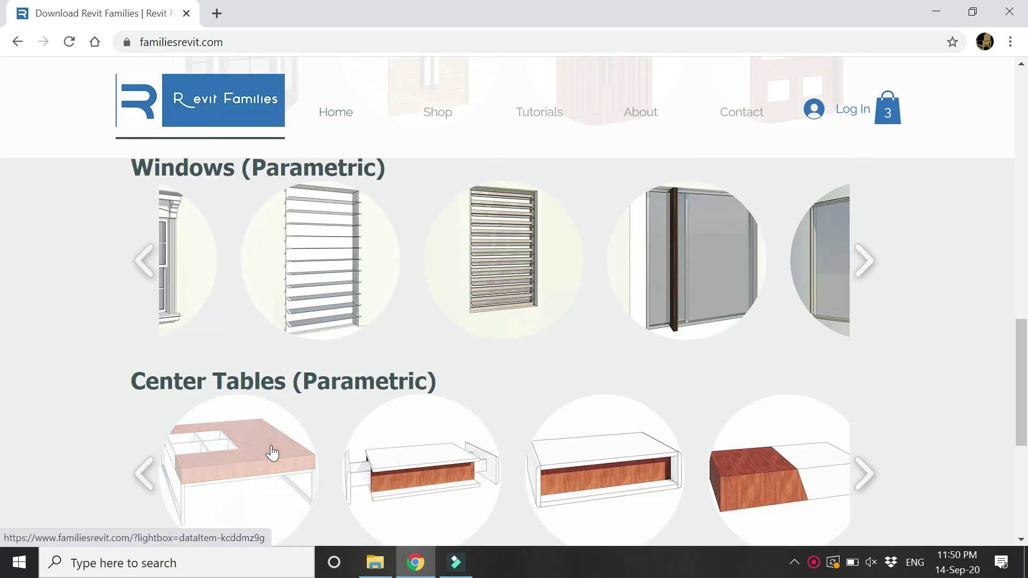
pyautogui.scroll(9, 271, 452)
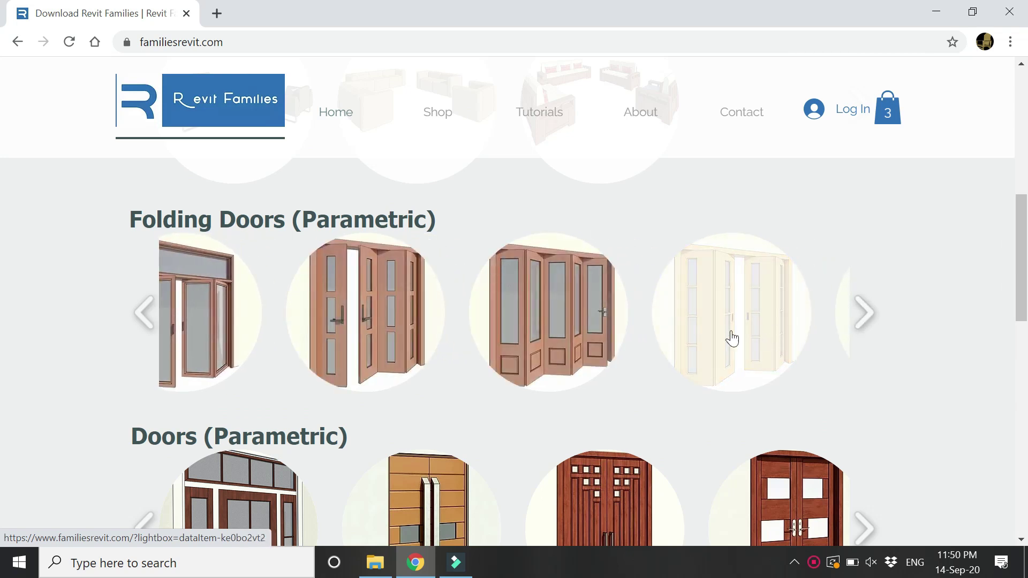
pyautogui.scroll(2, 262, 332)
pyautogui.scroll(3, 266, 343)
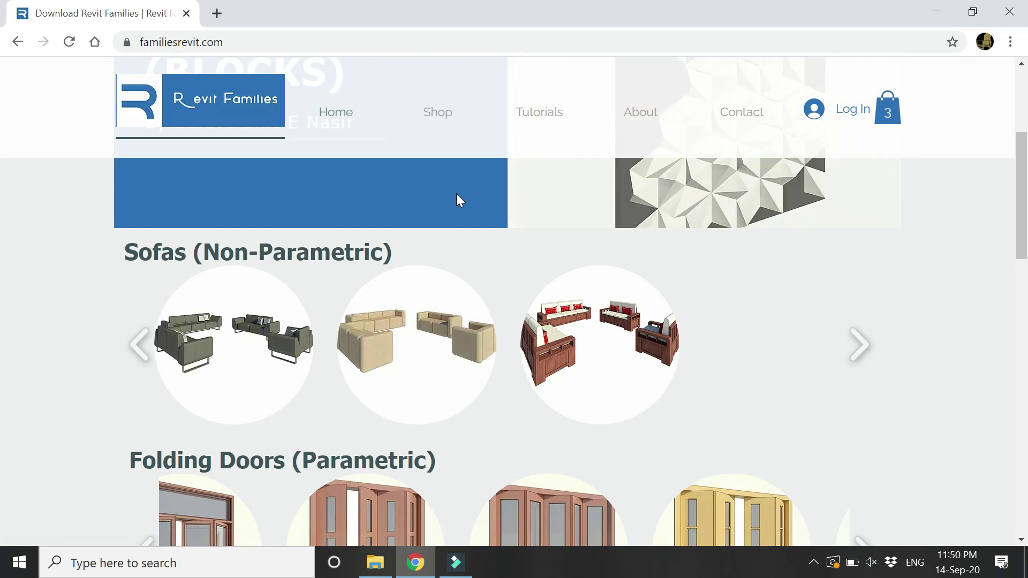
# Browse the Revit Families tutorial videos page.
pyautogui.click(537, 120)
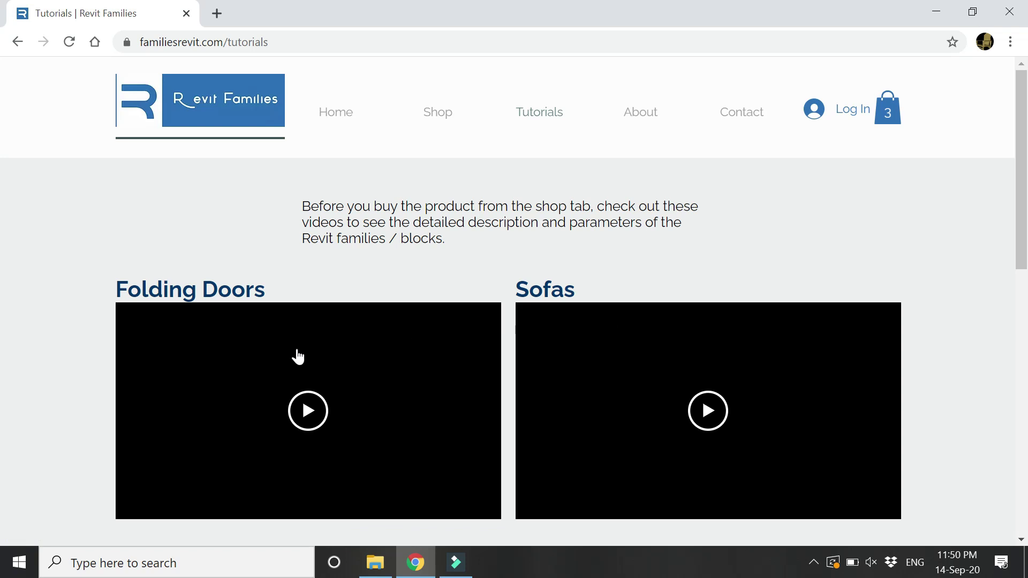
pyautogui.scroll(-5, 509, 372)
pyautogui.scroll(-5, 634, 372)
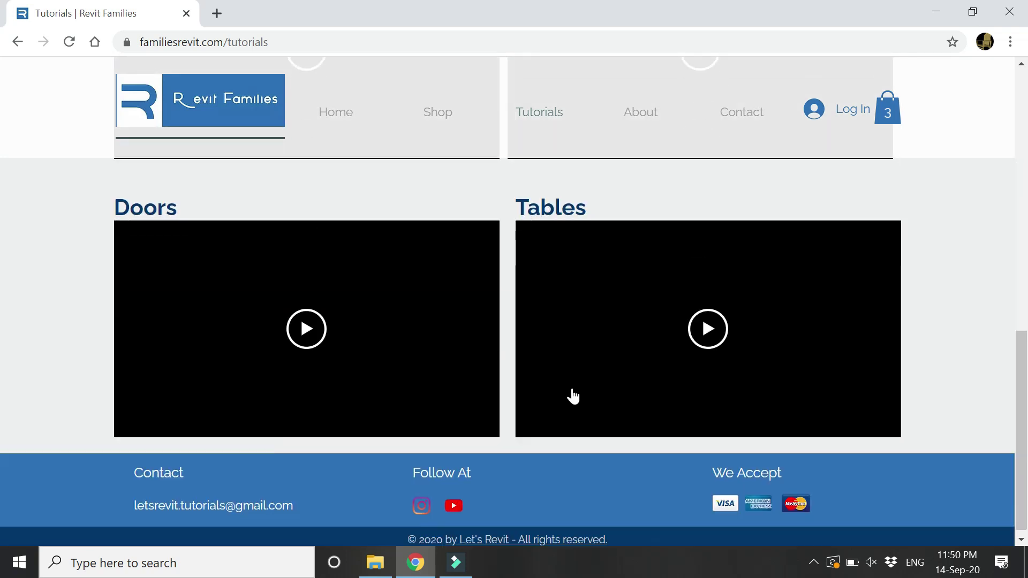
pyautogui.scroll(10, 580, 366)
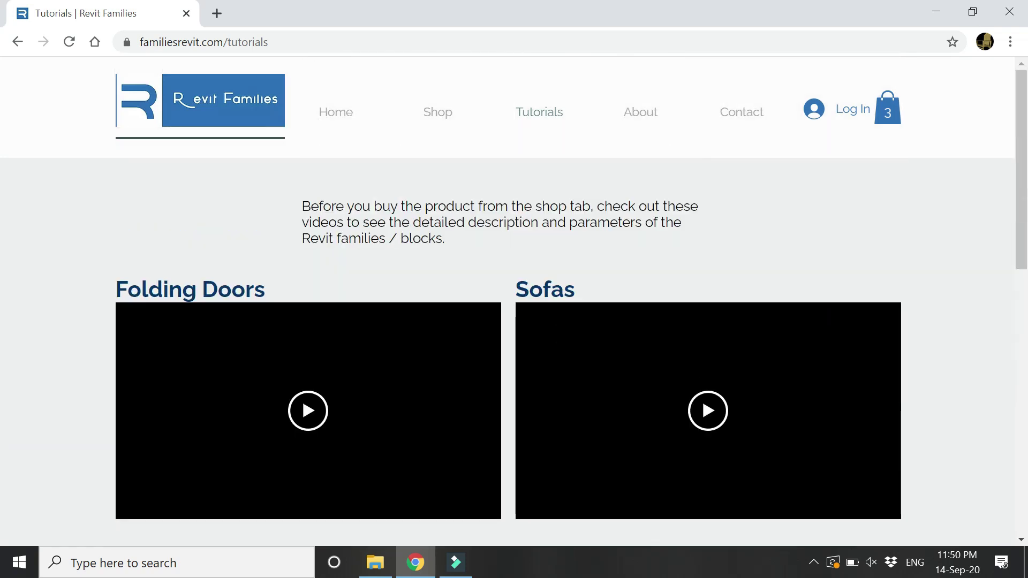
# Browse the shop page listing downloadable families and their prices.
pyautogui.click(431, 118)
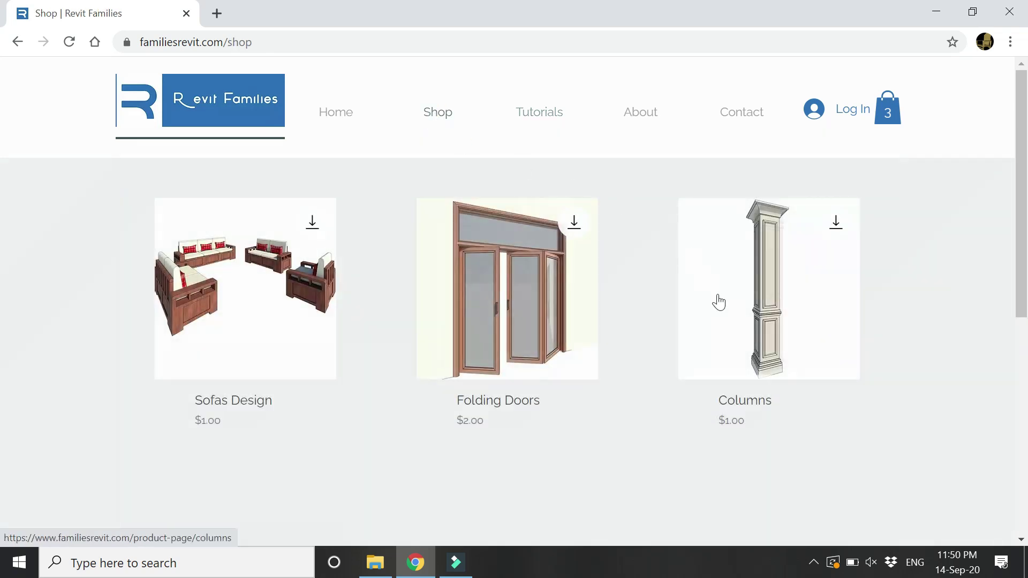
pyautogui.scroll(-6, 936, 312)
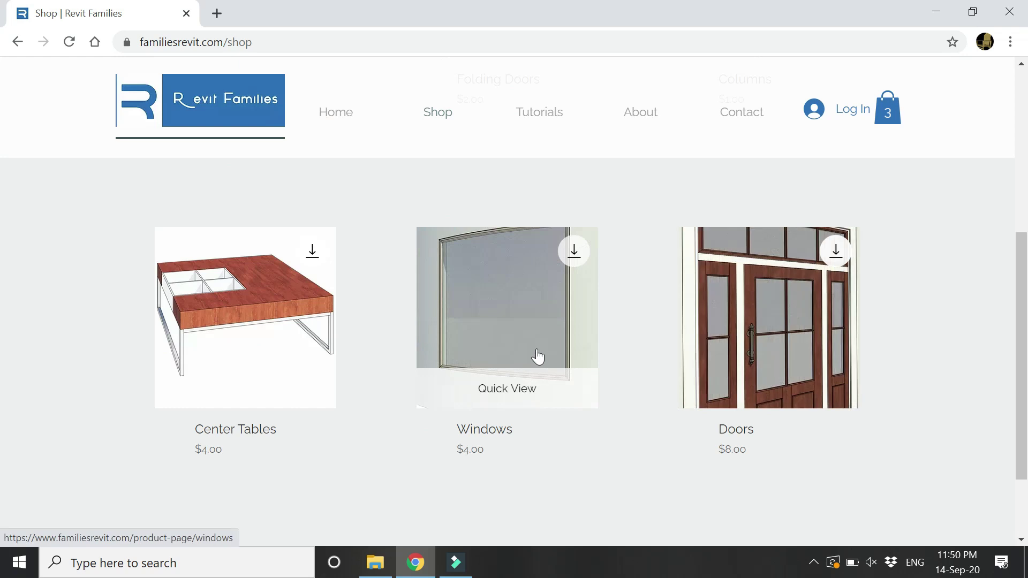
pyautogui.scroll(6, 537, 356)
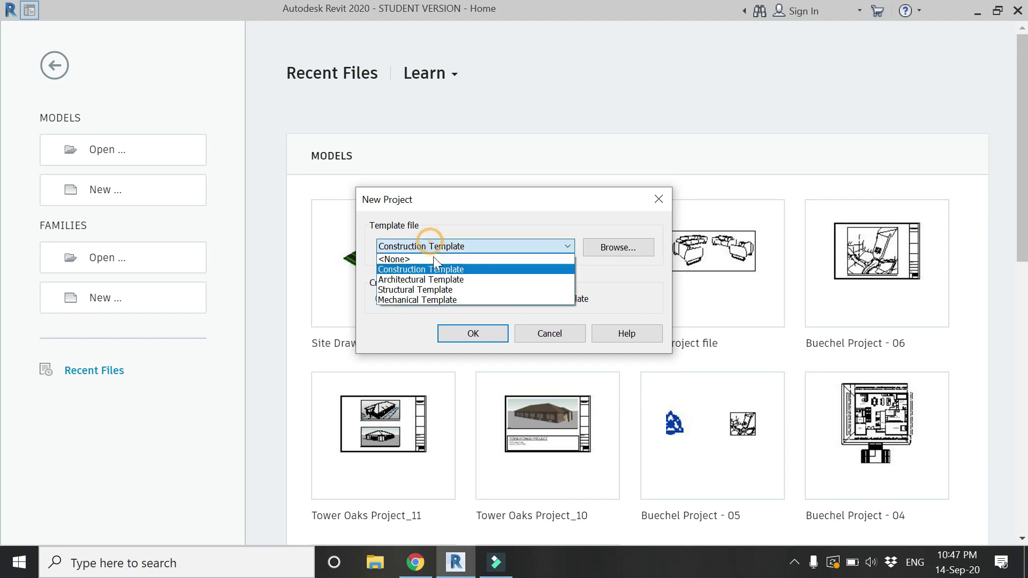
# Create a new project from the Architectural Template and start a Monolithic Stair.
pyautogui.click(437, 280)
pyautogui.click(455, 333)
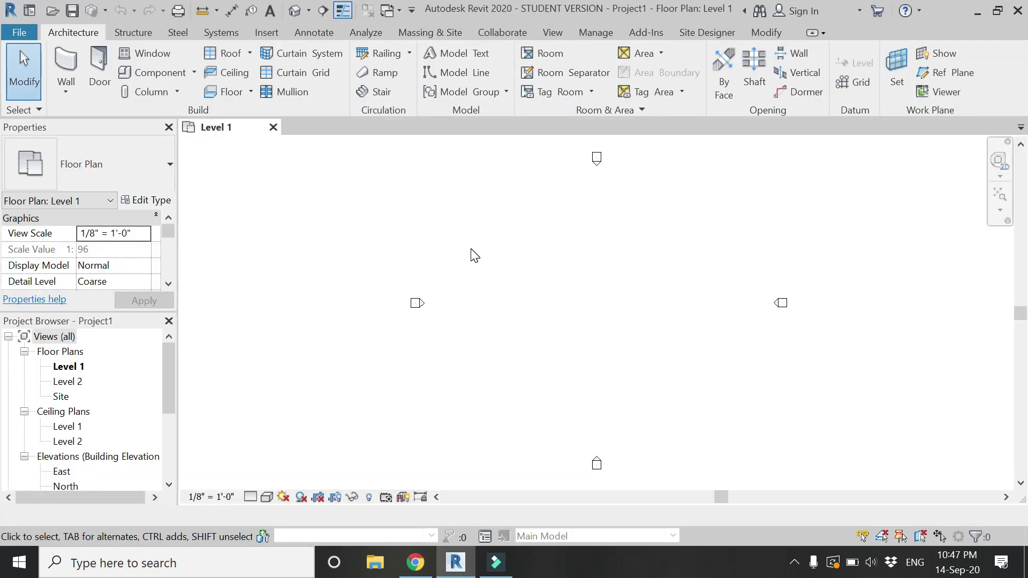
pyautogui.click(370, 92)
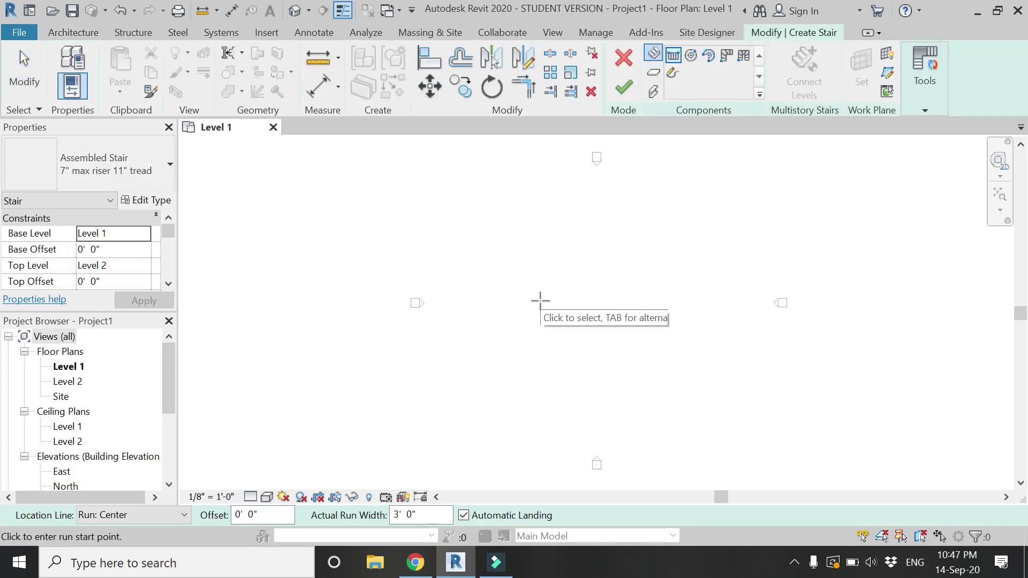
pyautogui.click(102, 169)
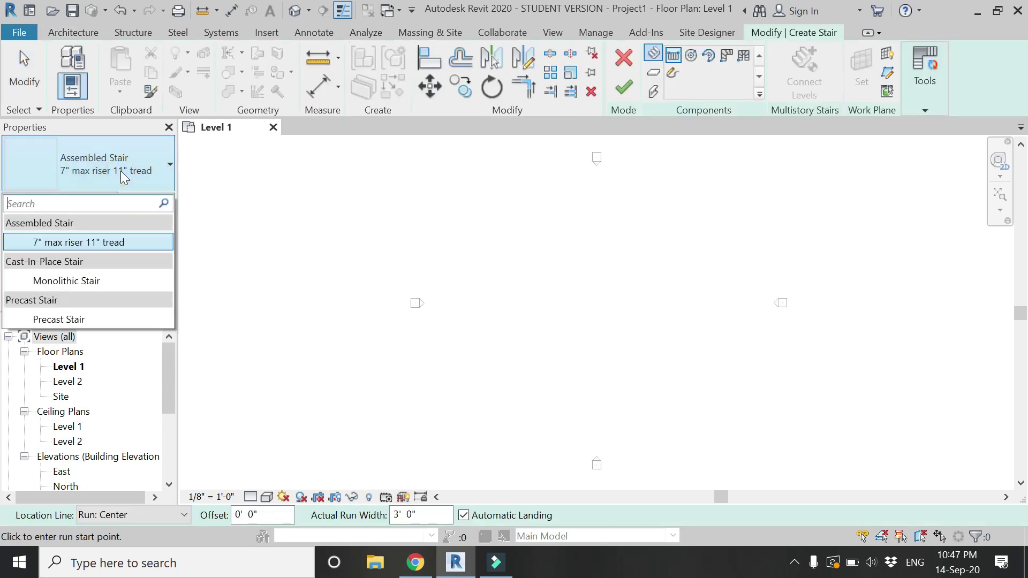
pyautogui.click(117, 281)
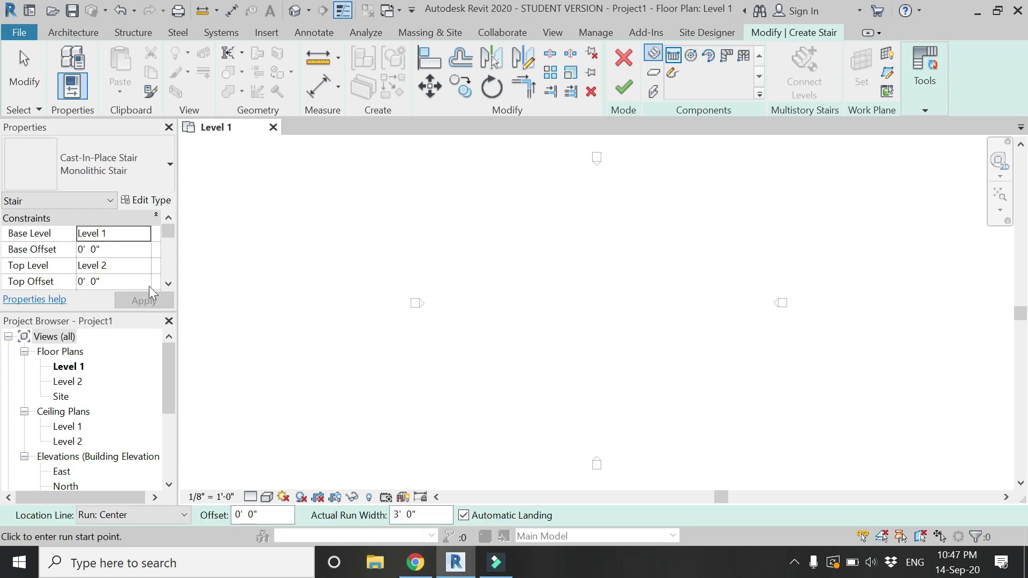
# Set the stair's desired number of risers to 20 and apply it.
pyautogui.scroll(-1, 88, 262)
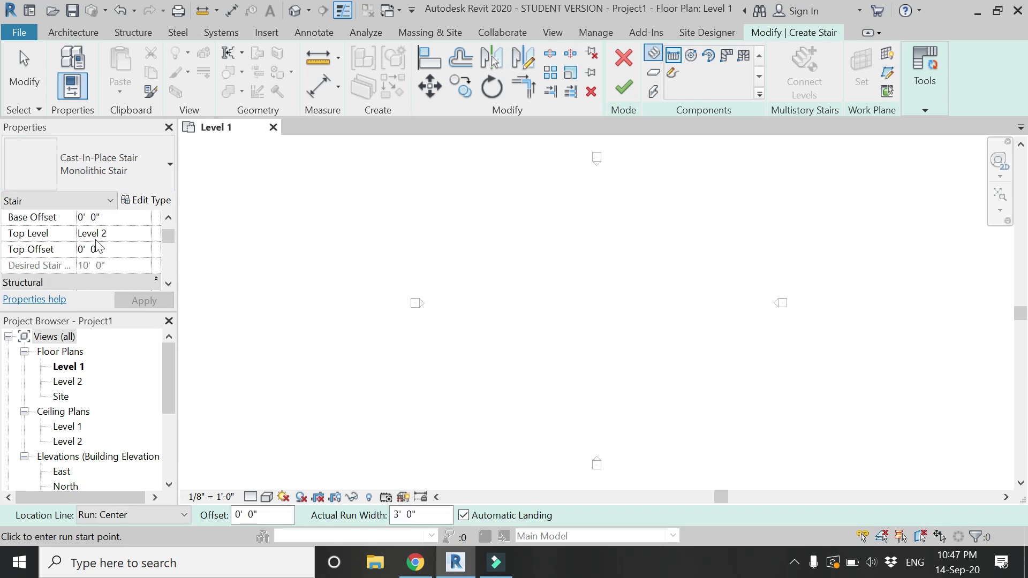
pyautogui.scroll(-2, 95, 257)
pyautogui.scroll(-1, 94, 255)
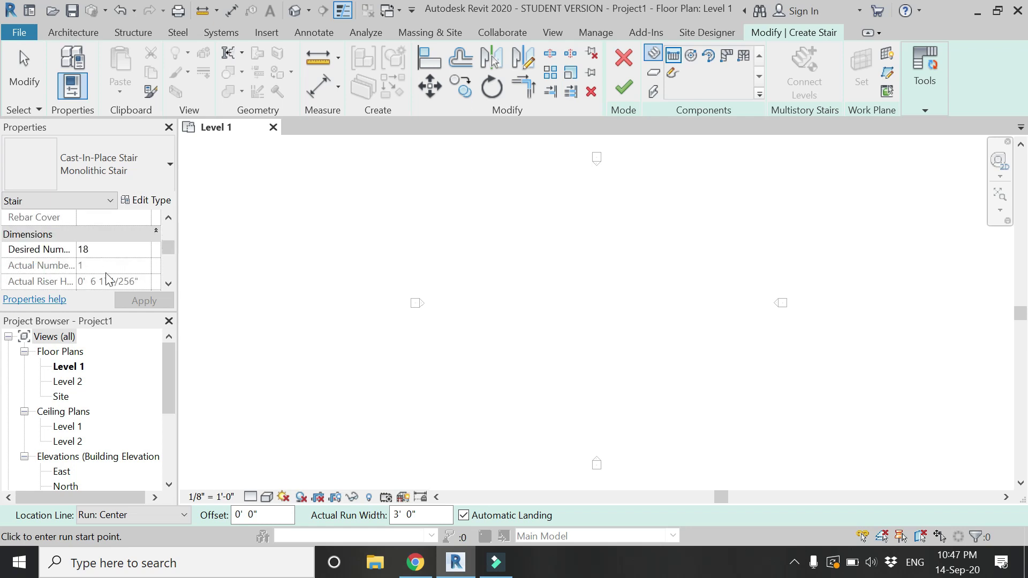
pyautogui.doubleClick(144, 249)
pyautogui.write('20')
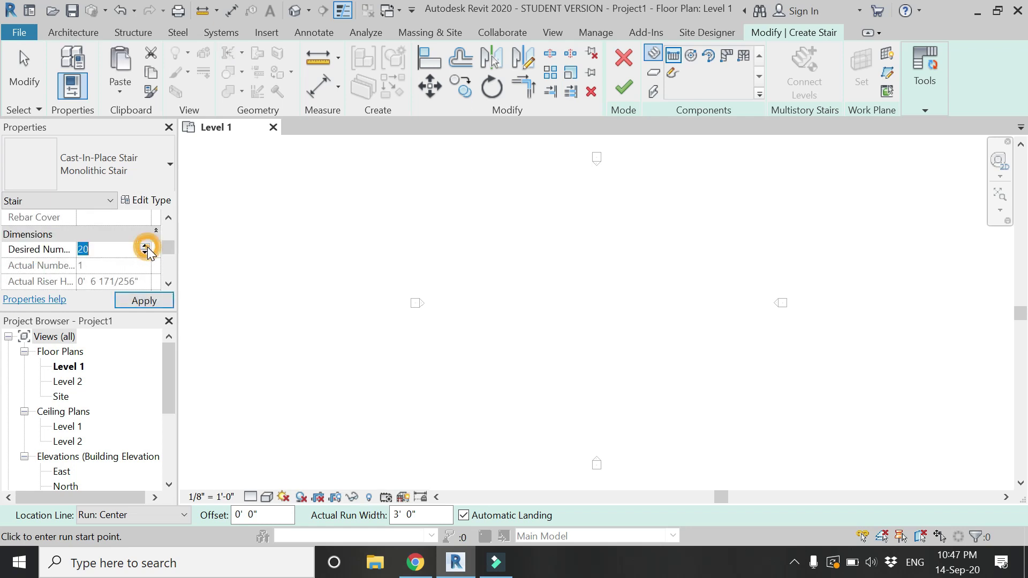
pyautogui.click(144, 300)
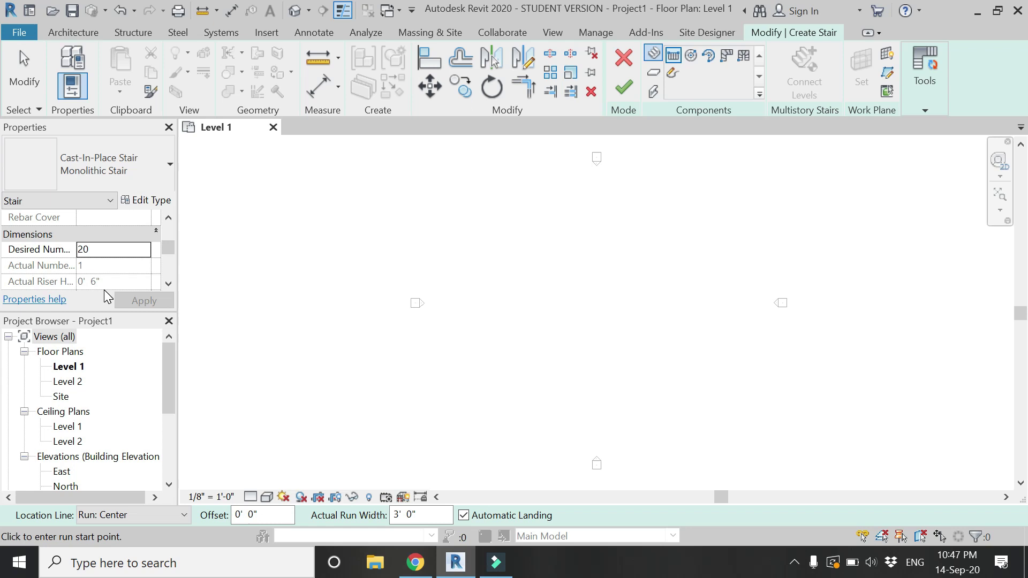
# Edit the stair's run dimensions for a 4' 0" run width.
pyautogui.scroll(-1, 114, 255)
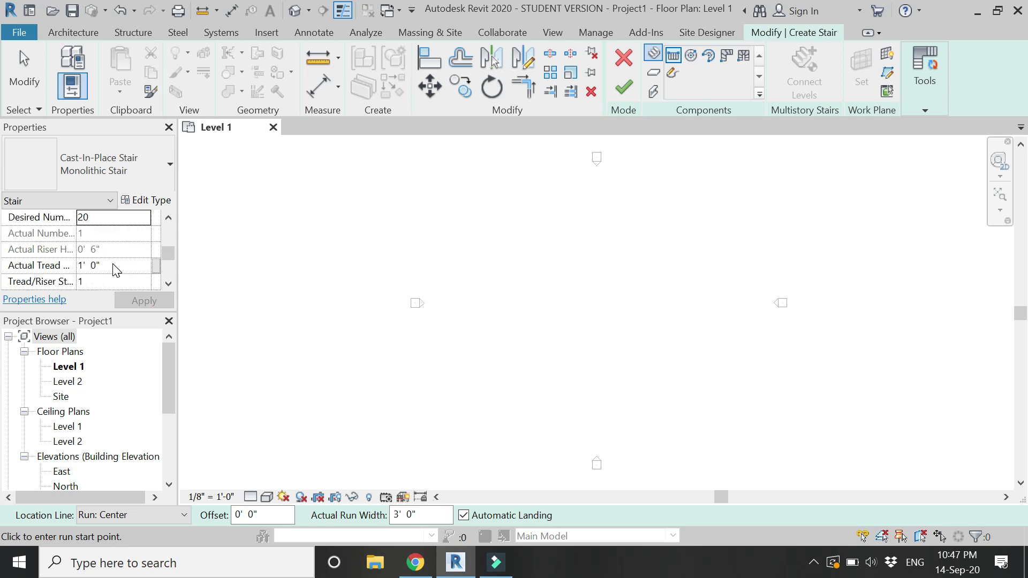
pyautogui.click(114, 266)
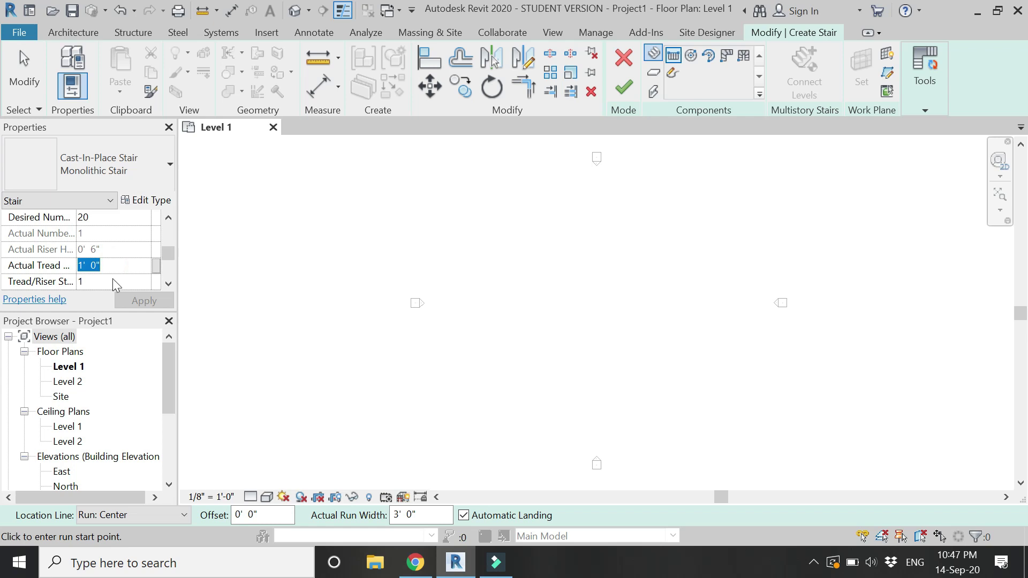
pyautogui.click(114, 281)
pyautogui.click(112, 265)
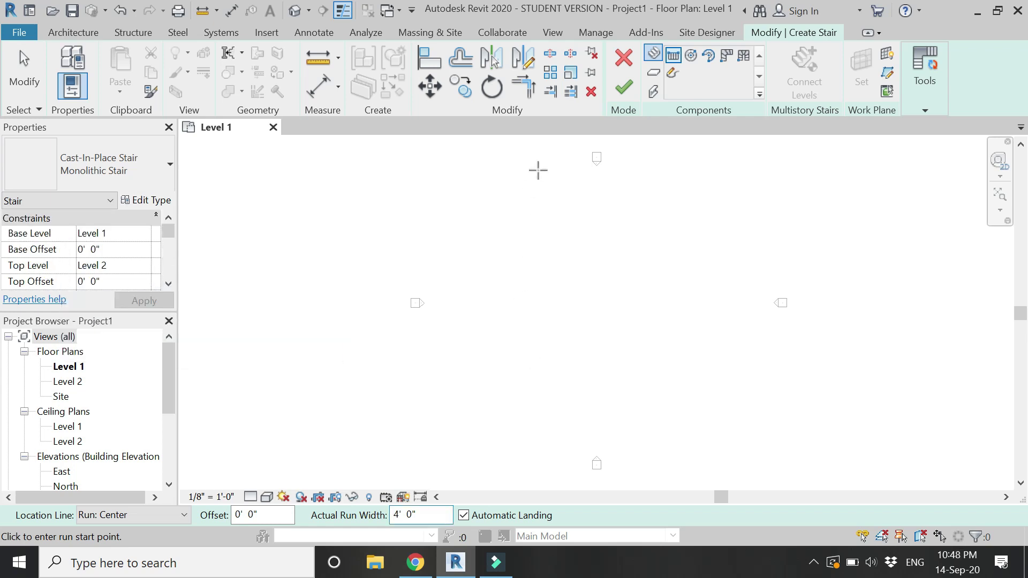
pyautogui.click(673, 74)
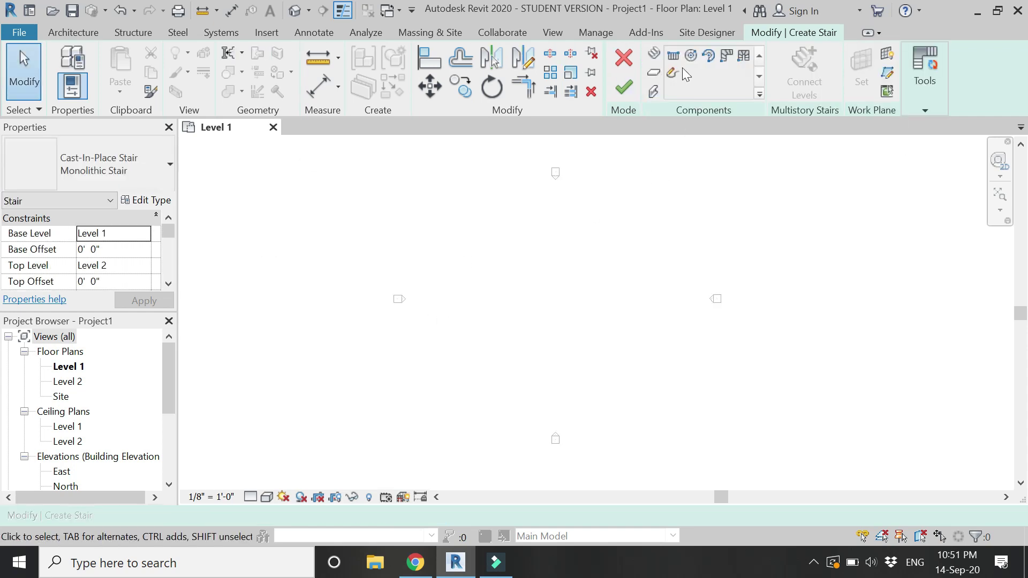
# Draw the L-shaped stair boundary with a vertical leg and a 15' horizontal leg.
pyautogui.click(672, 72)
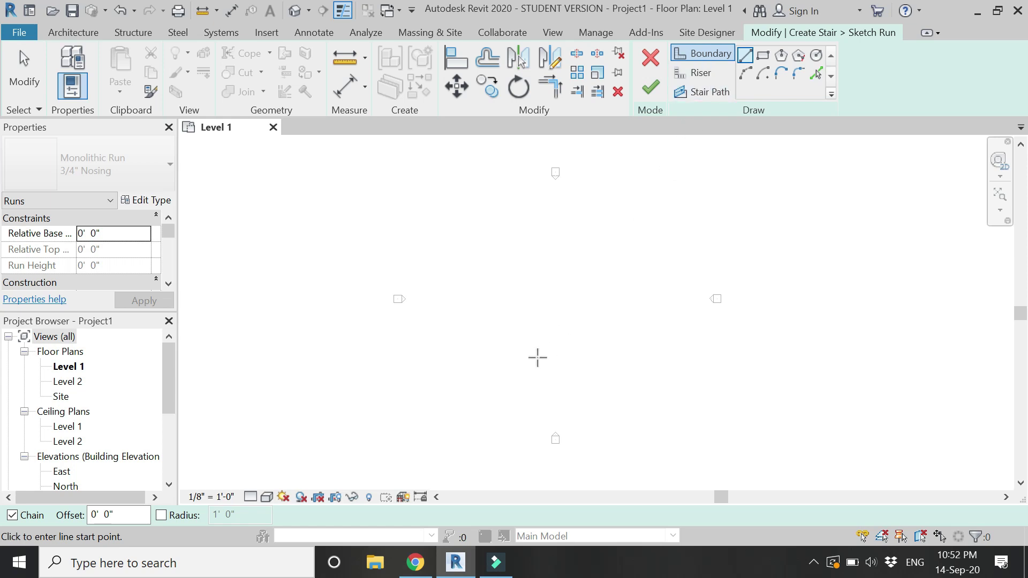
pyautogui.scroll(4, 514, 369)
pyautogui.click(507, 377)
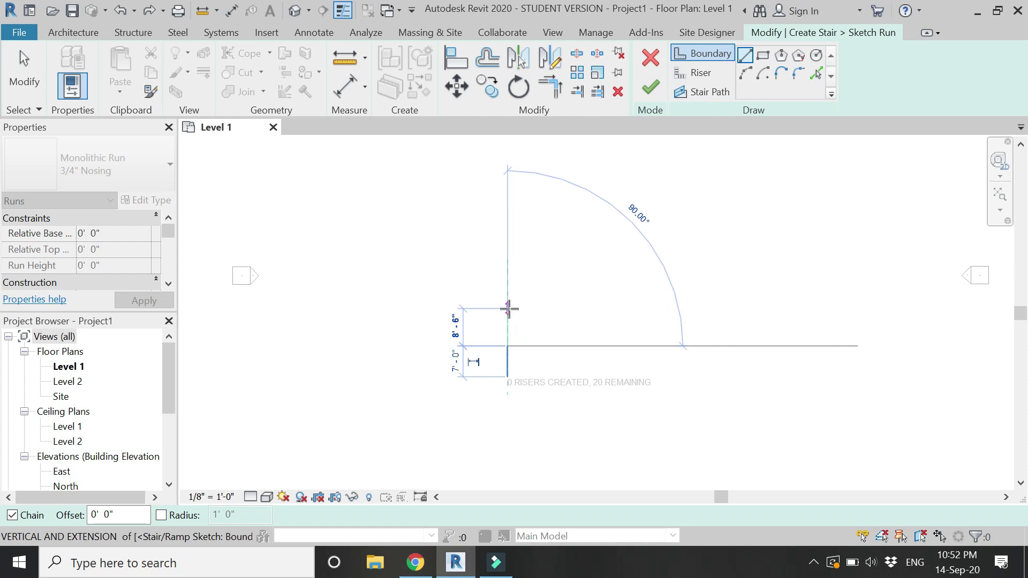
pyautogui.click(508, 346)
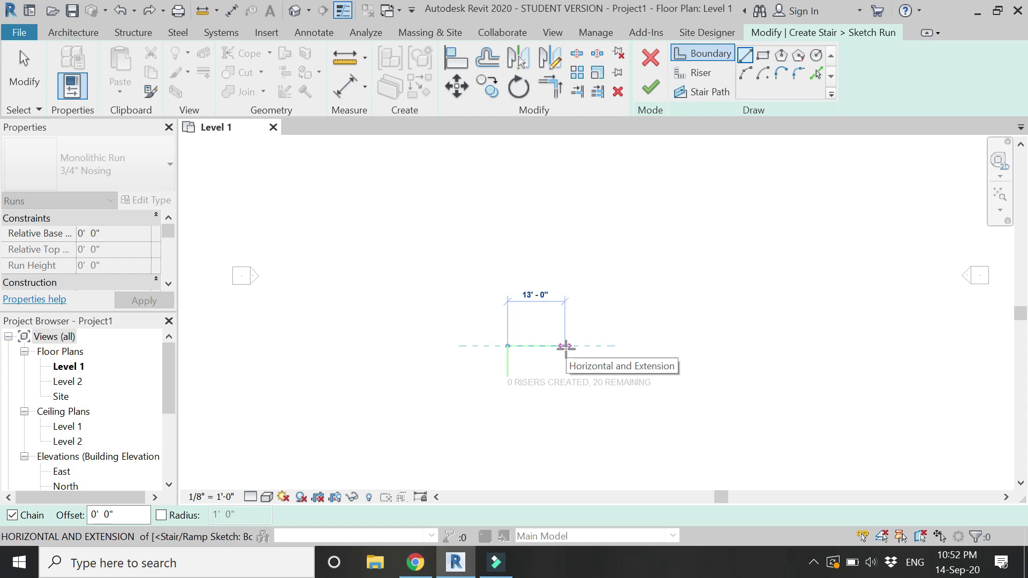
pyautogui.write('15')
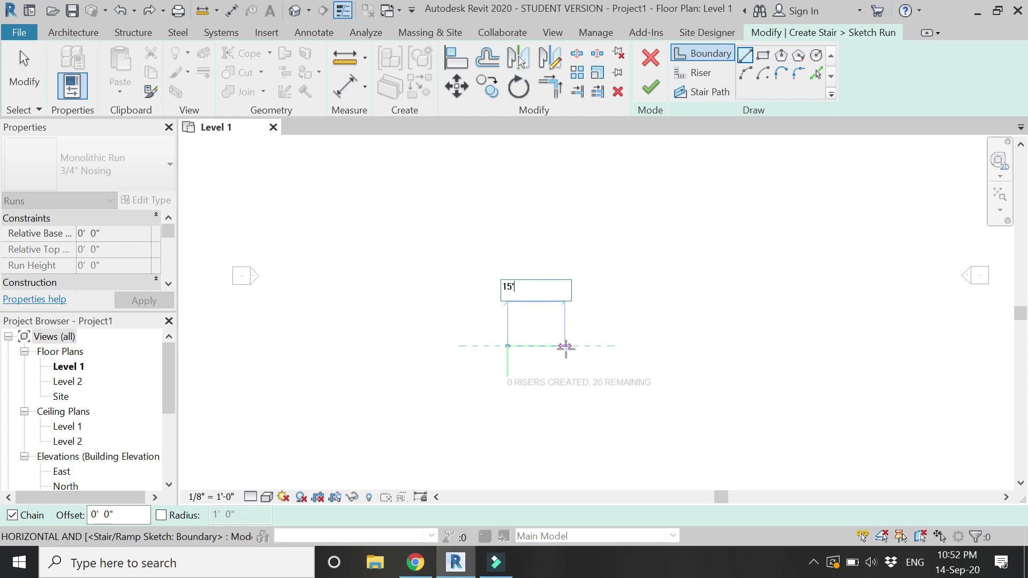
pyautogui.press('Return')
# Offset copies of both boundary lines 4' inward.
pyautogui.click(487, 58)
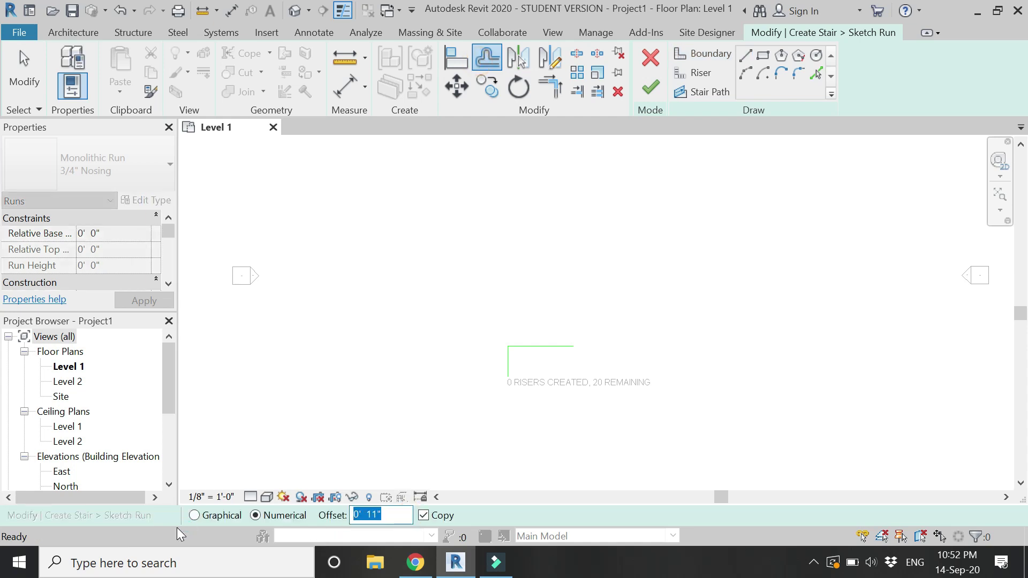
pyautogui.write("4'")
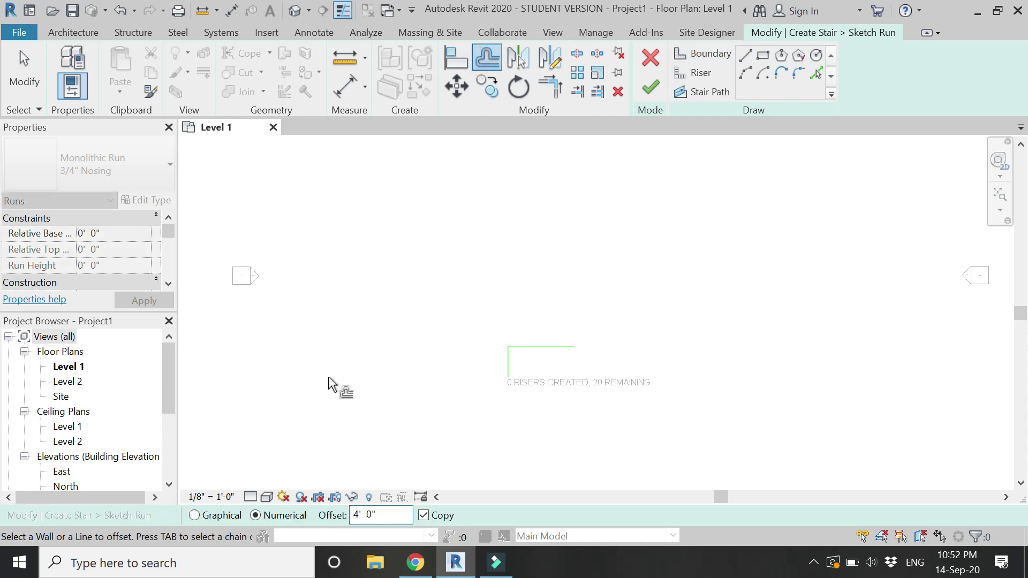
pyautogui.scroll(4, 519, 355)
pyautogui.click(491, 379)
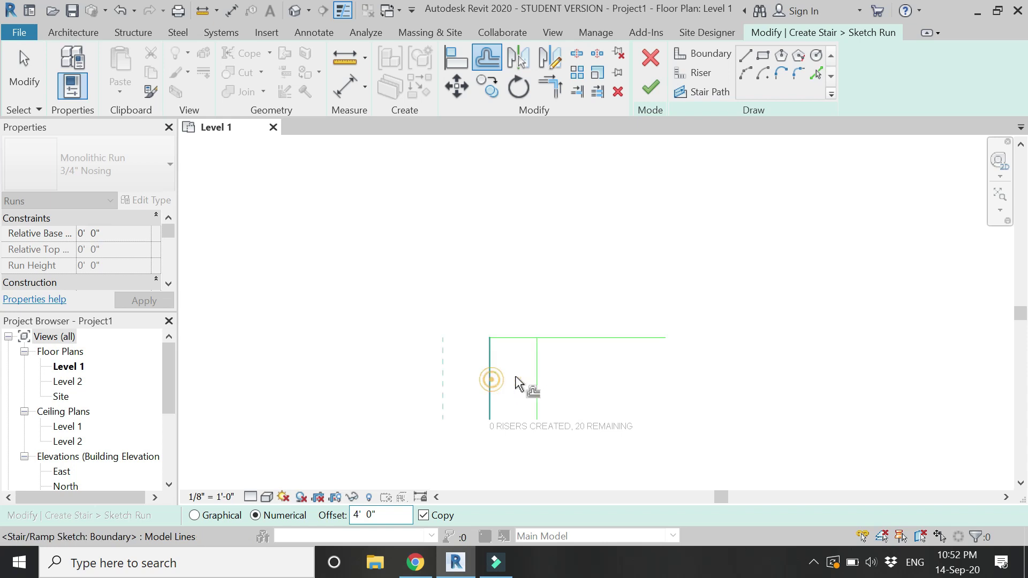
pyautogui.click(591, 343)
pyautogui.press('Escape')
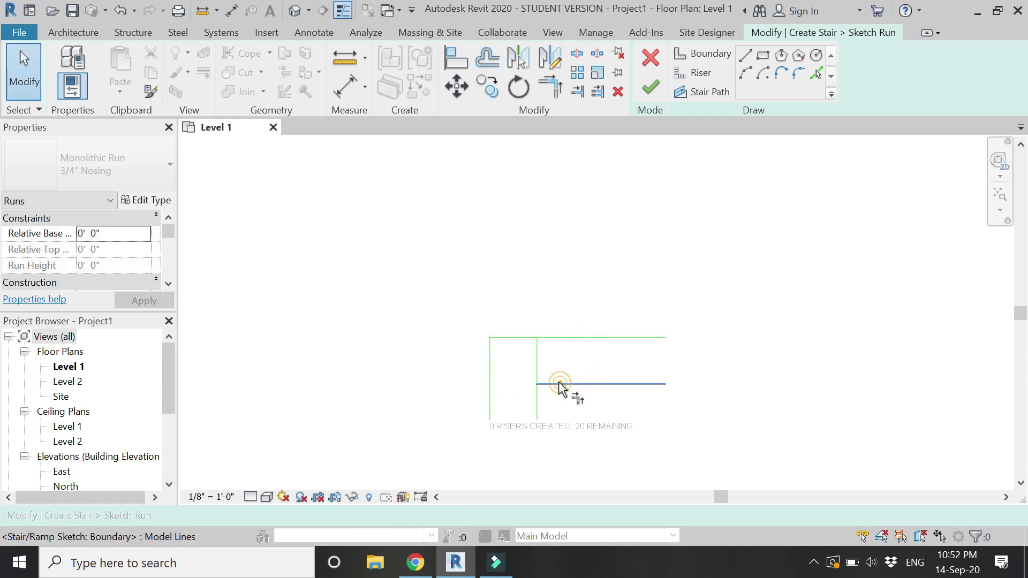
# Trim the two inner boundary lines into a clean corner with TR.
pyautogui.press('t')
pyautogui.press('r')
pyautogui.click(535, 396)
pyautogui.click(602, 384)
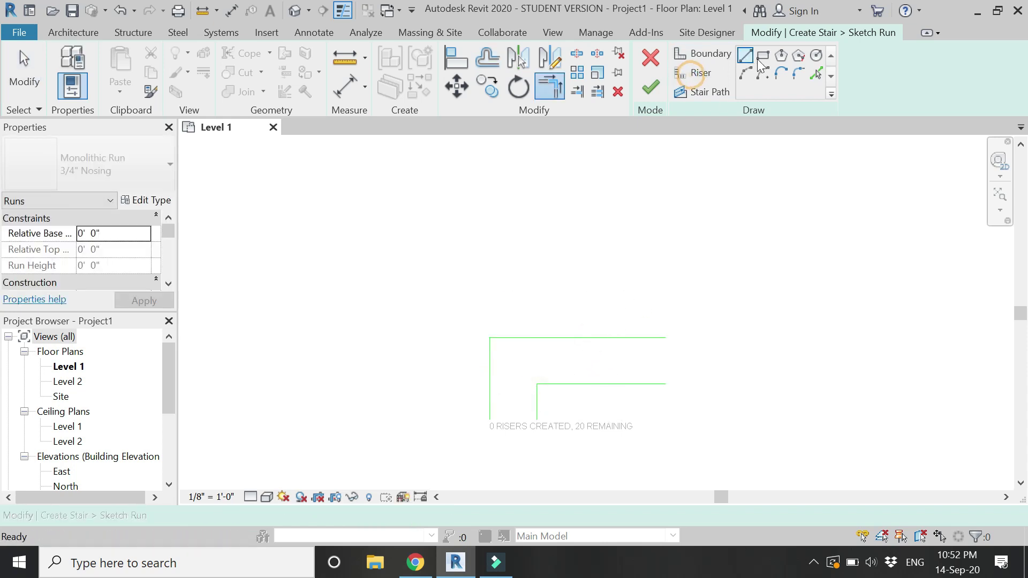
# Draw a riser across the short leg and offset three copies 11" apart up the leg.
pyautogui.click(696, 72)
pyautogui.scroll(1, 541, 418)
pyautogui.scroll(1, 541, 415)
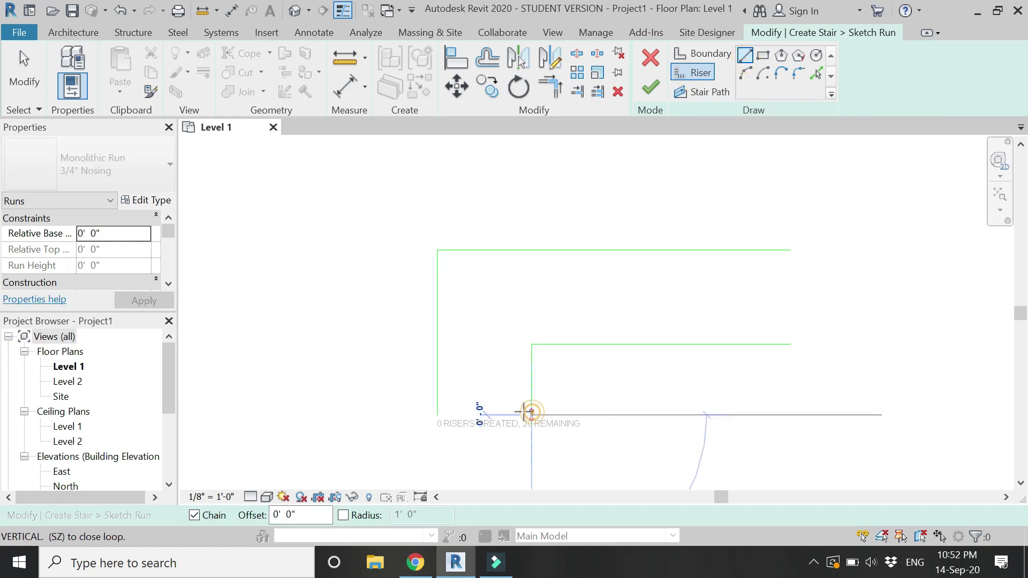
pyautogui.click(436, 416)
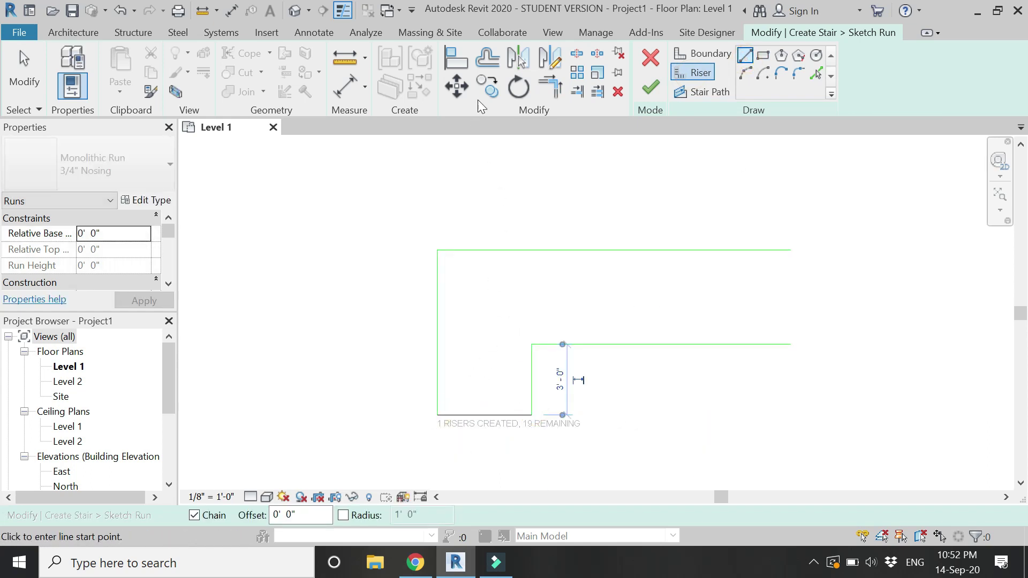
pyautogui.click(487, 57)
pyautogui.doubleClick(399, 514)
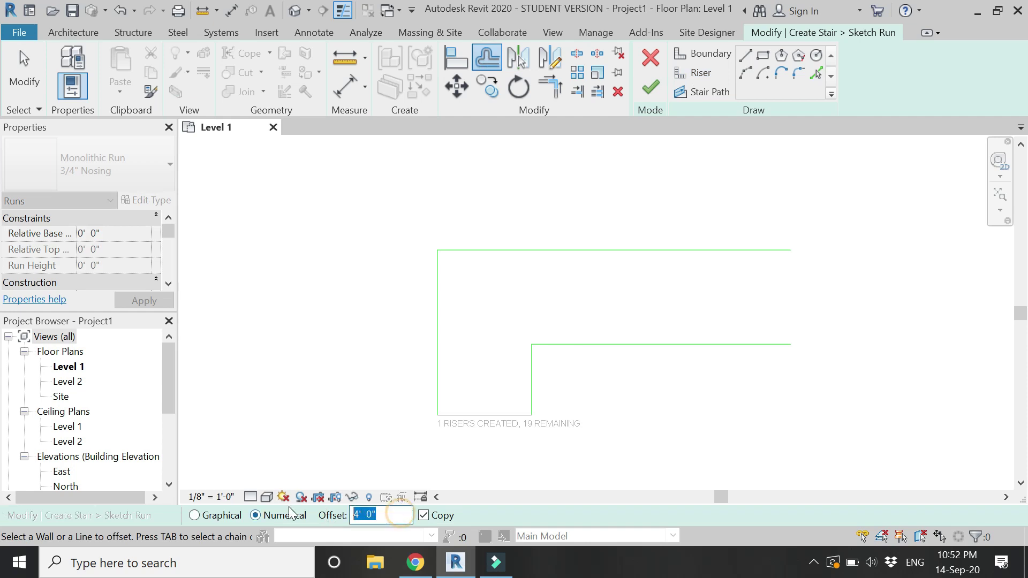
pyautogui.write('11')
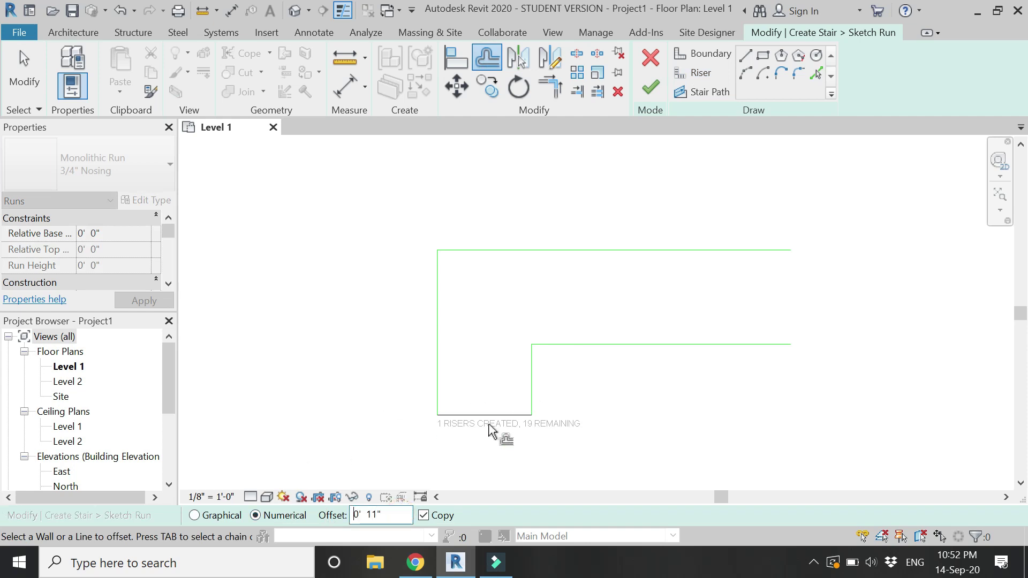
pyautogui.click(484, 413)
pyautogui.click(490, 392)
pyautogui.click(493, 371)
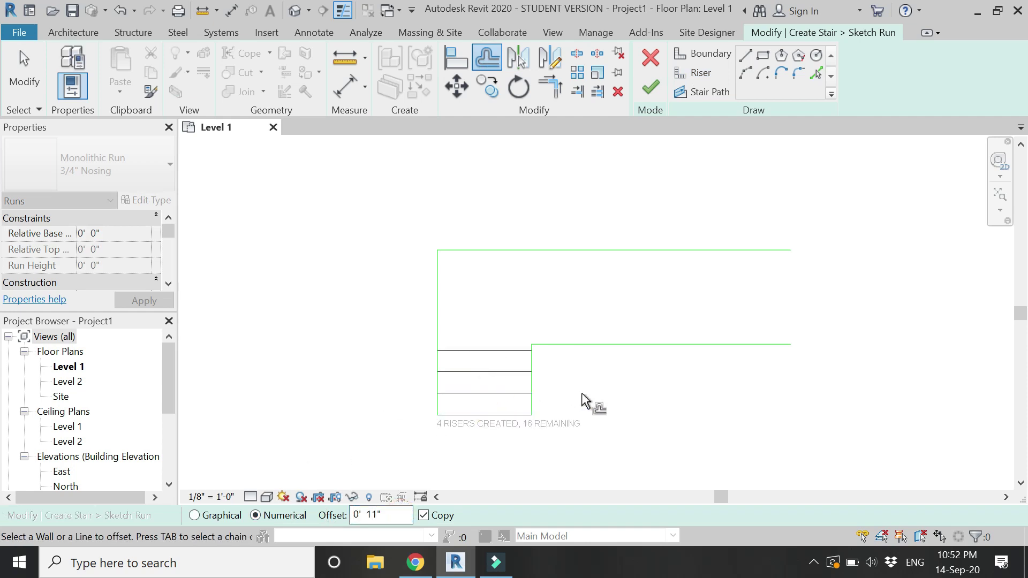
pyautogui.scroll(1, 594, 390)
pyautogui.press('Escape')
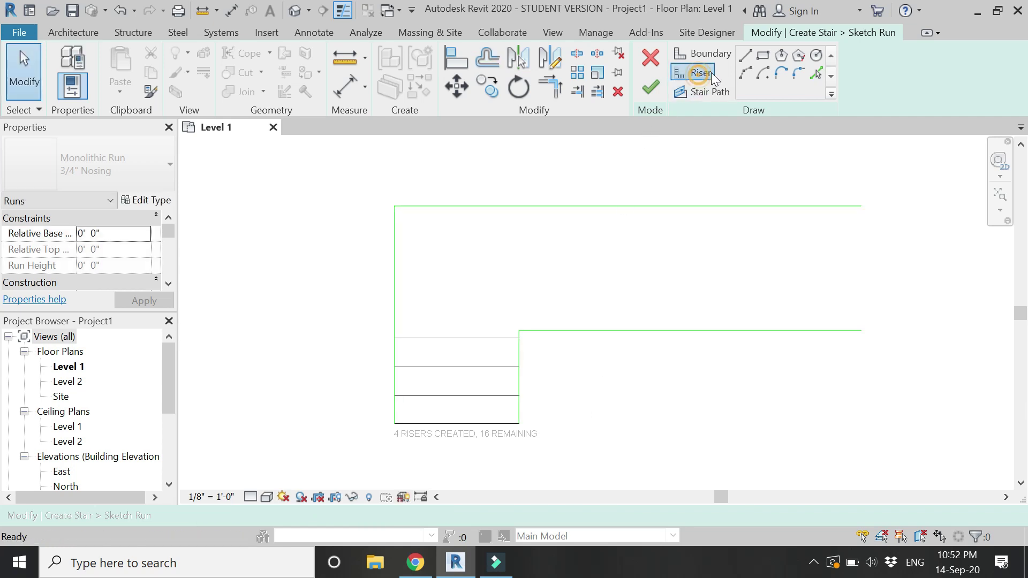
# Draw two diagonal winder risers from the inner corner to the outer boundary.
pyautogui.click(696, 73)
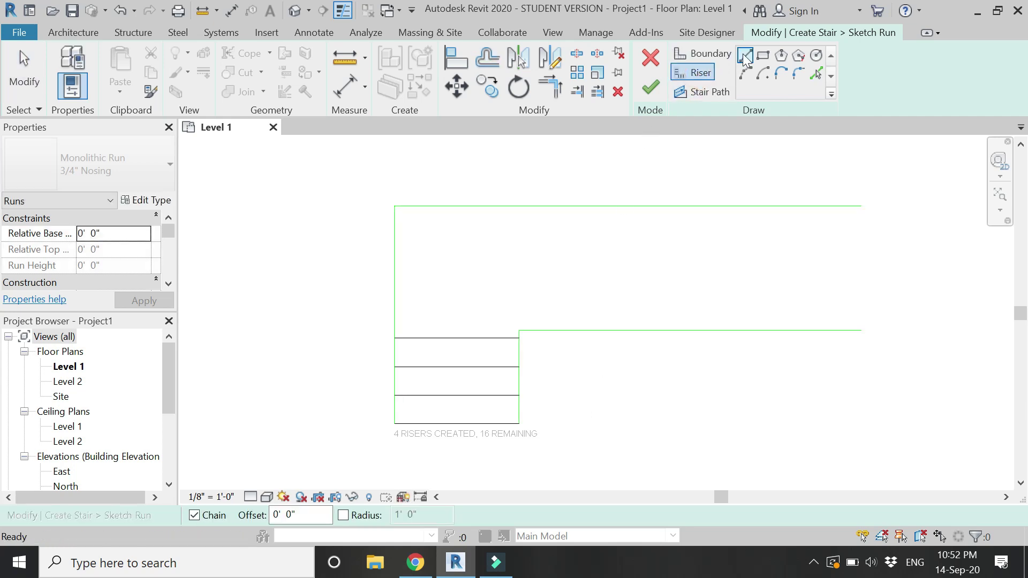
pyautogui.click(518, 331)
pyautogui.click(394, 206)
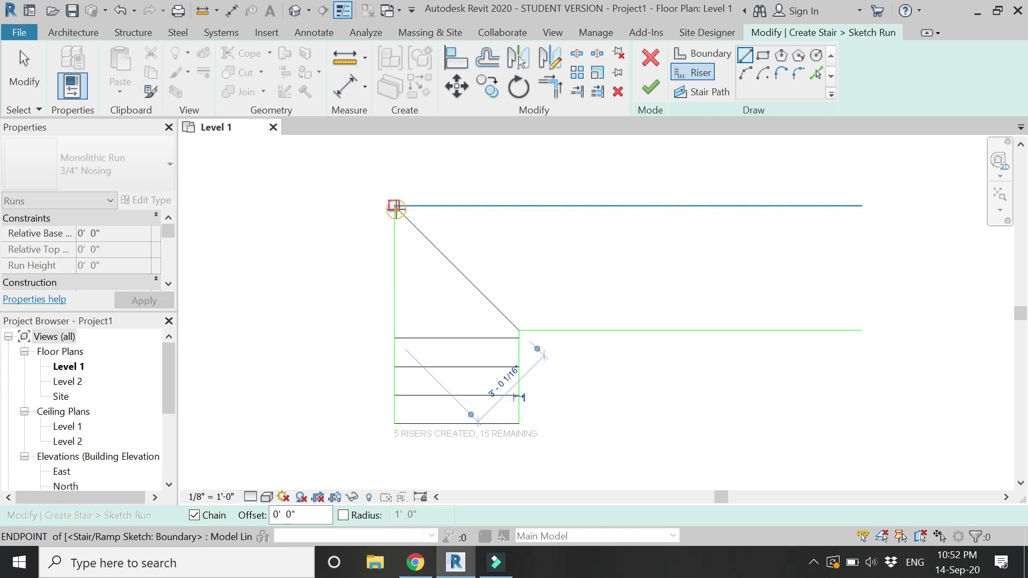
pyautogui.click(518, 331)
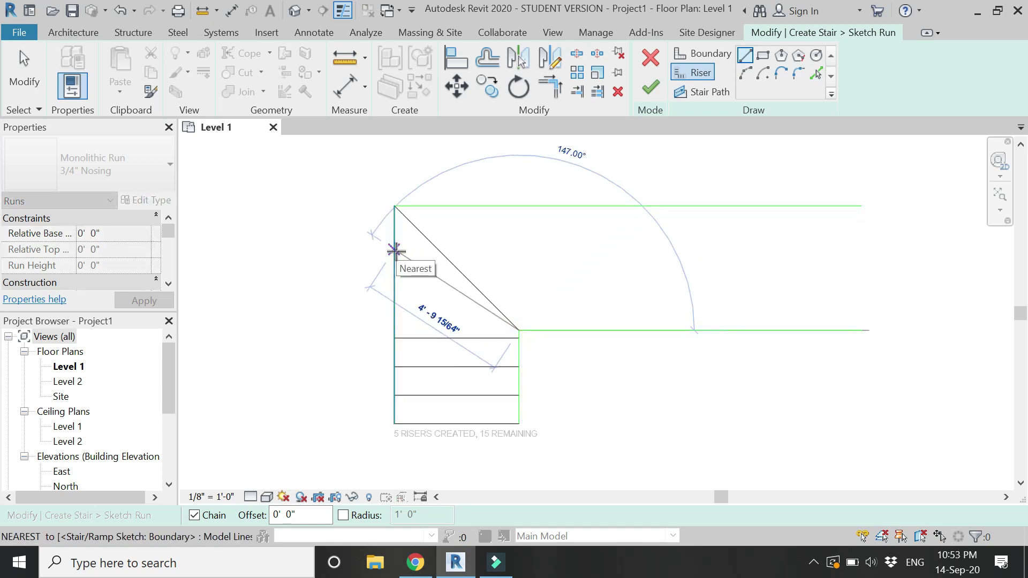
pyautogui.click(395, 250)
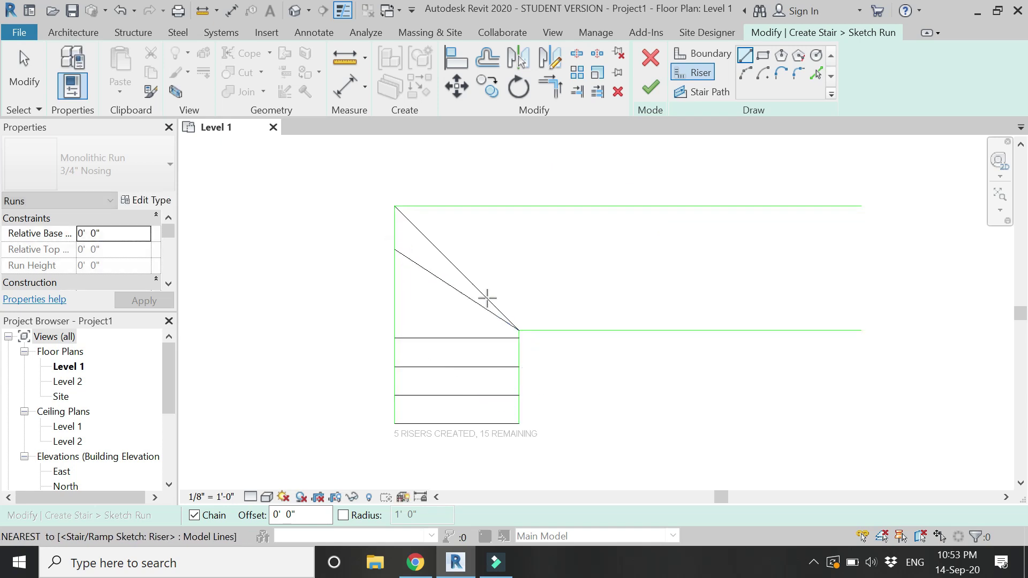
pyautogui.press('Escape')
pyautogui.press('Escape')
# Mirror a winder riser to start the long leg and offset a copy 11" along it.
pyautogui.click(455, 289)
pyautogui.click(549, 57)
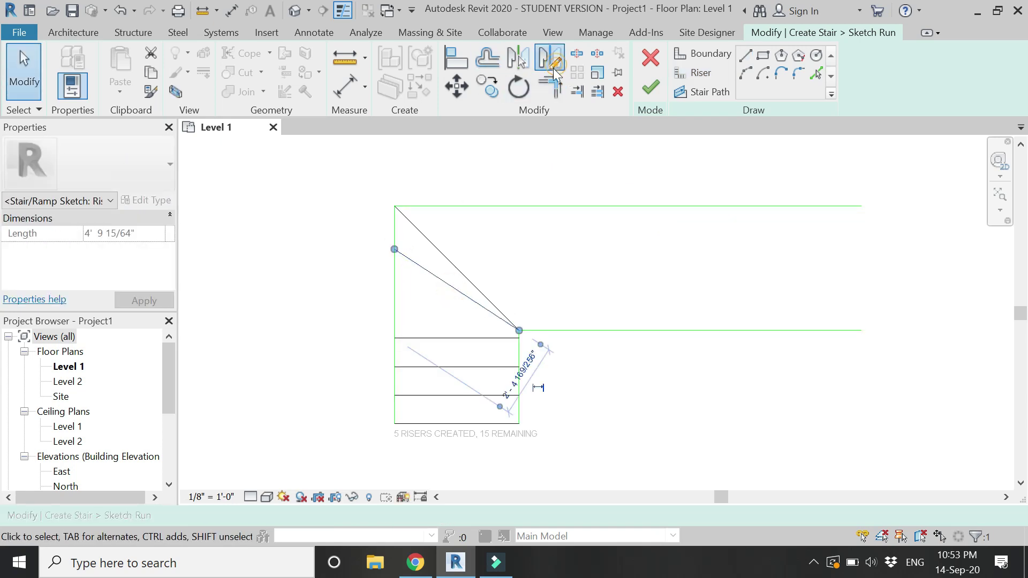
pyautogui.click(417, 228)
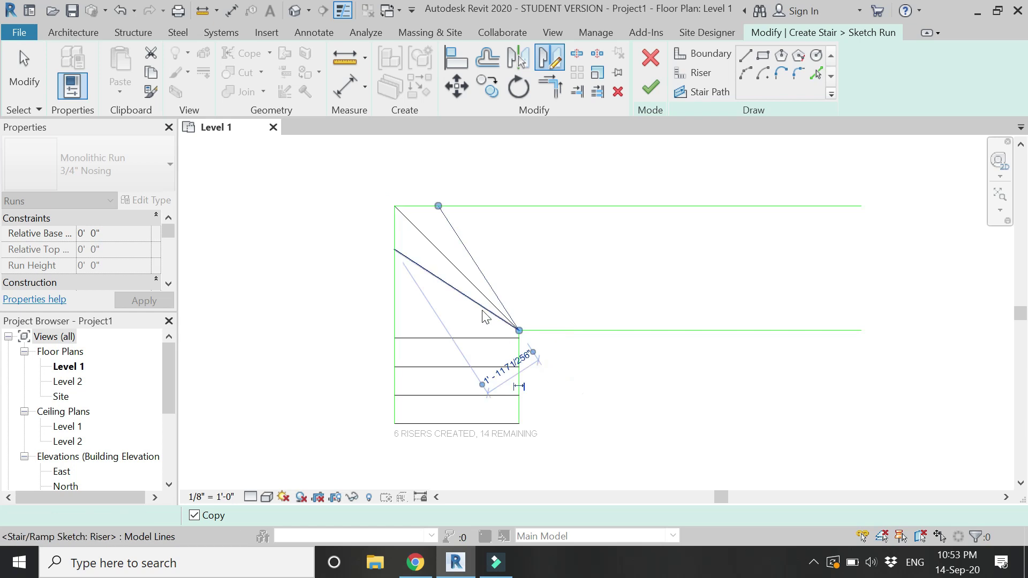
pyautogui.press('Escape')
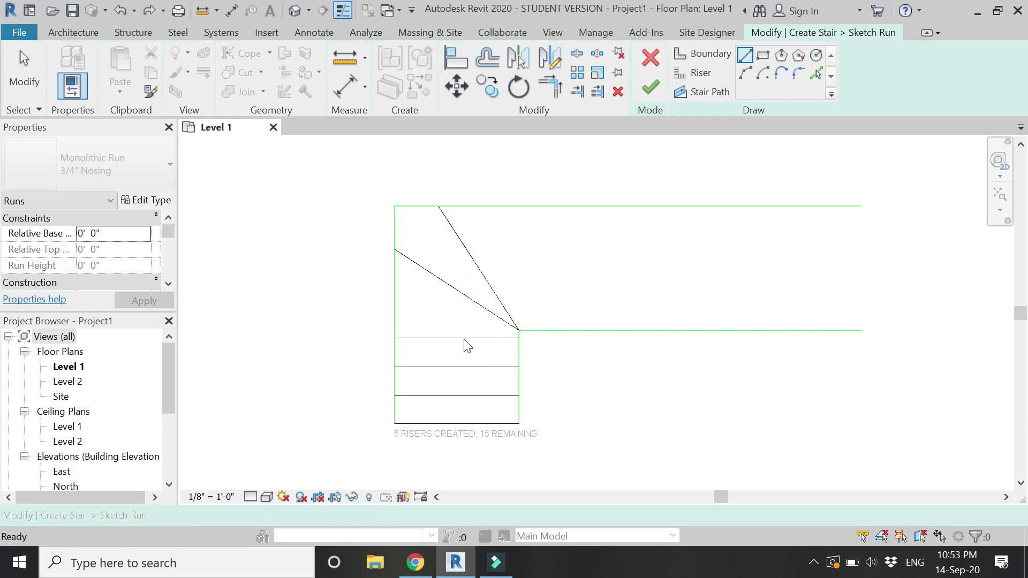
pyautogui.click(549, 58)
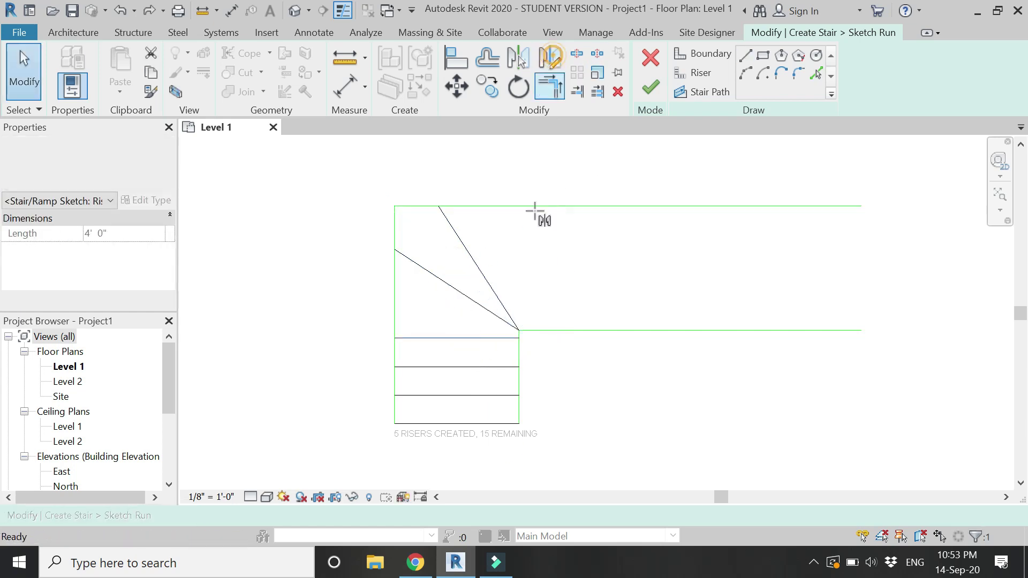
pyautogui.click(520, 328)
pyautogui.click(395, 207)
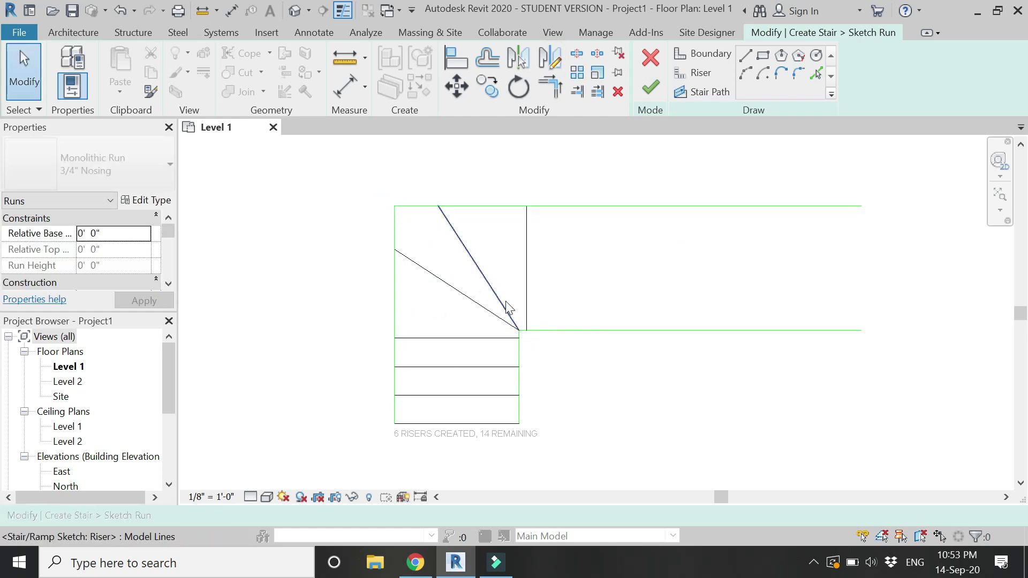
pyautogui.click(483, 68)
pyautogui.click(550, 264)
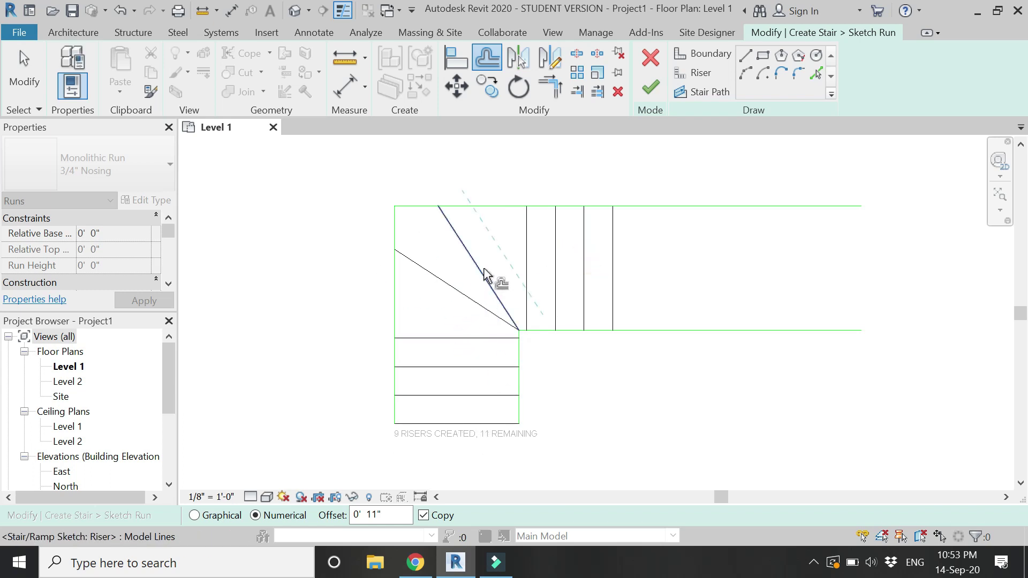
# Copy nine more risers 11" apart along the long leg to its end.
pyautogui.click(615, 285)
pyautogui.click(643, 277)
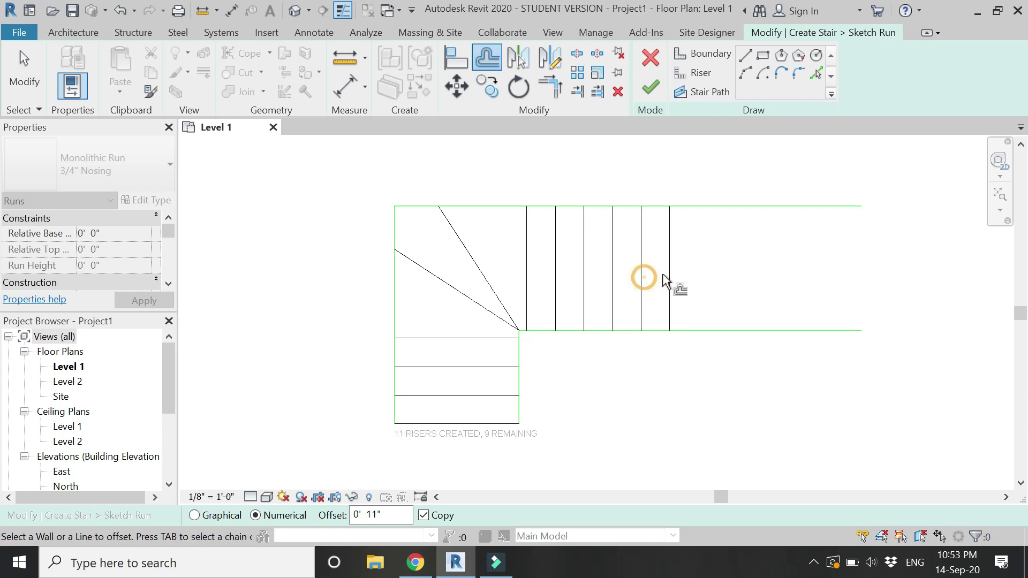
pyautogui.click(673, 273)
pyautogui.click(701, 271)
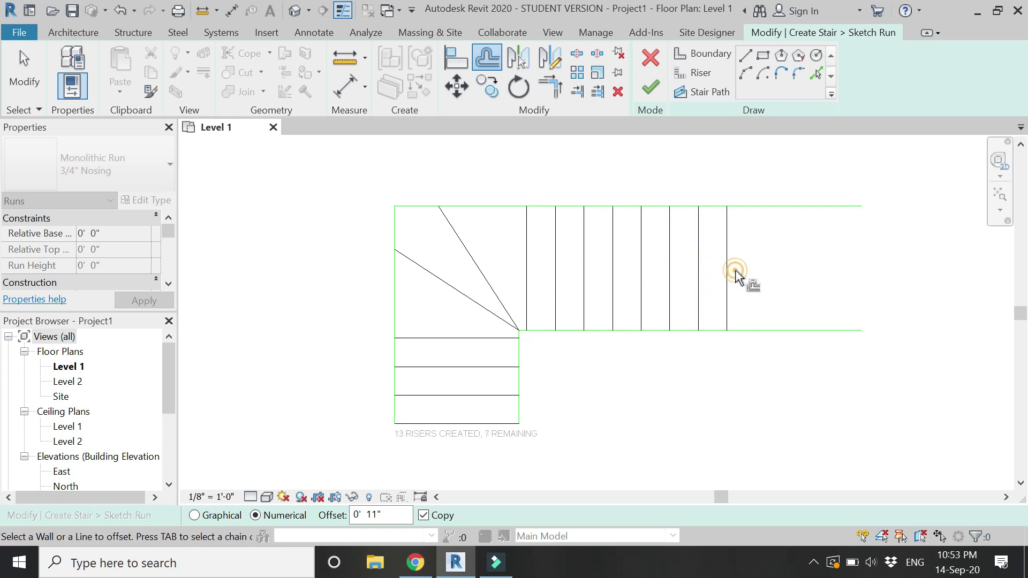
pyautogui.click(735, 272)
pyautogui.click(760, 273)
pyautogui.click(785, 273)
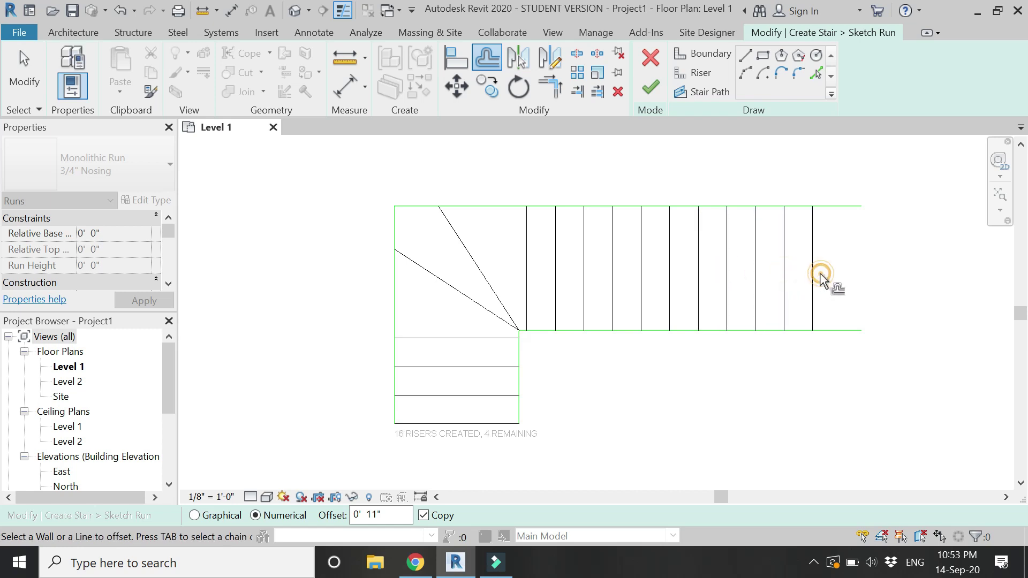
pyautogui.click(821, 275)
pyautogui.click(843, 277)
pyautogui.press('Escape')
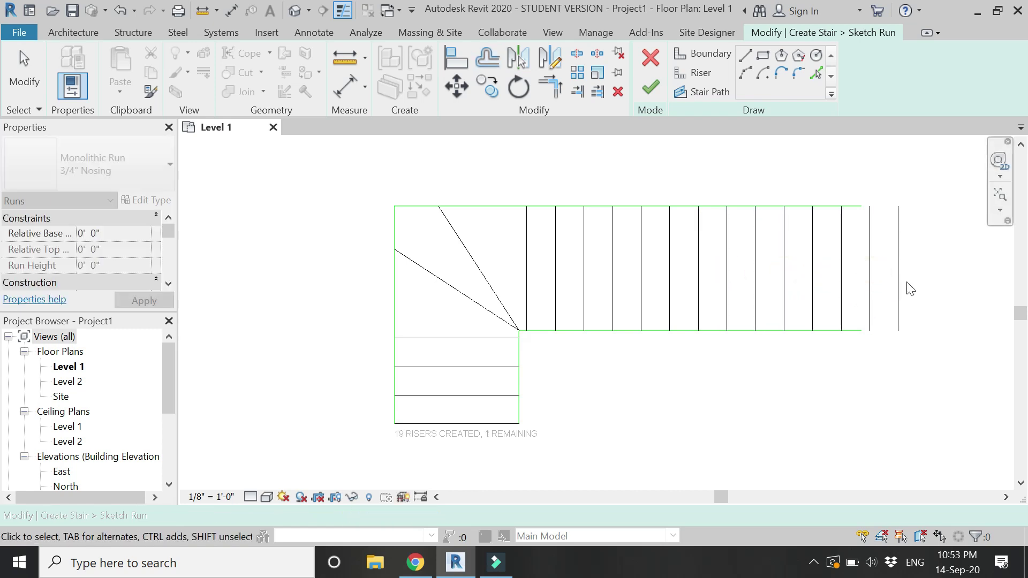
# Extend the top and bottom boundaries to meet the last riser with TR.
pyautogui.press('t')
pyautogui.press('r')
pyautogui.click(856, 209)
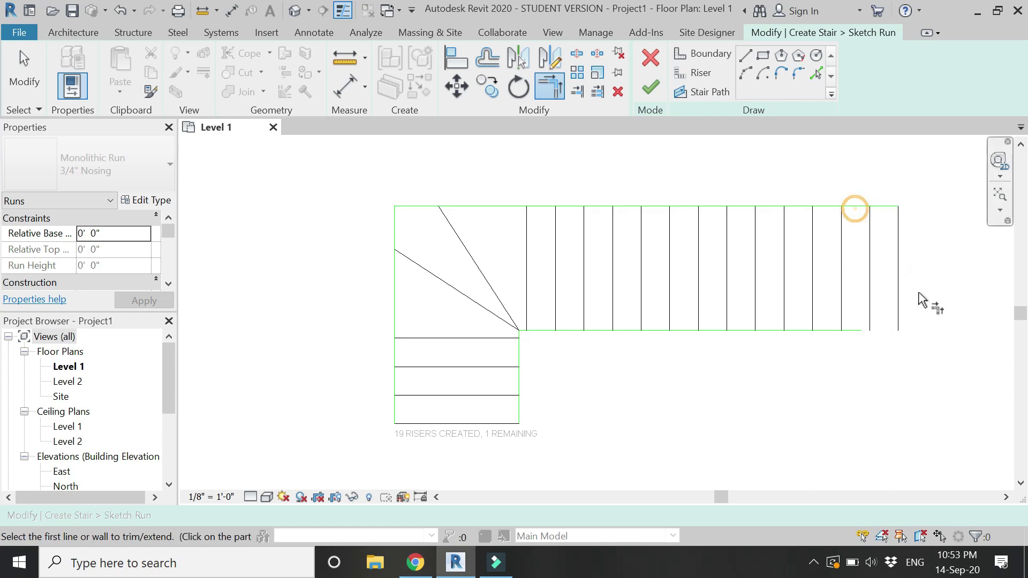
pyautogui.click(893, 308)
pyautogui.click(863, 331)
pyautogui.scroll(-3, 604, 297)
pyautogui.press('Escape')
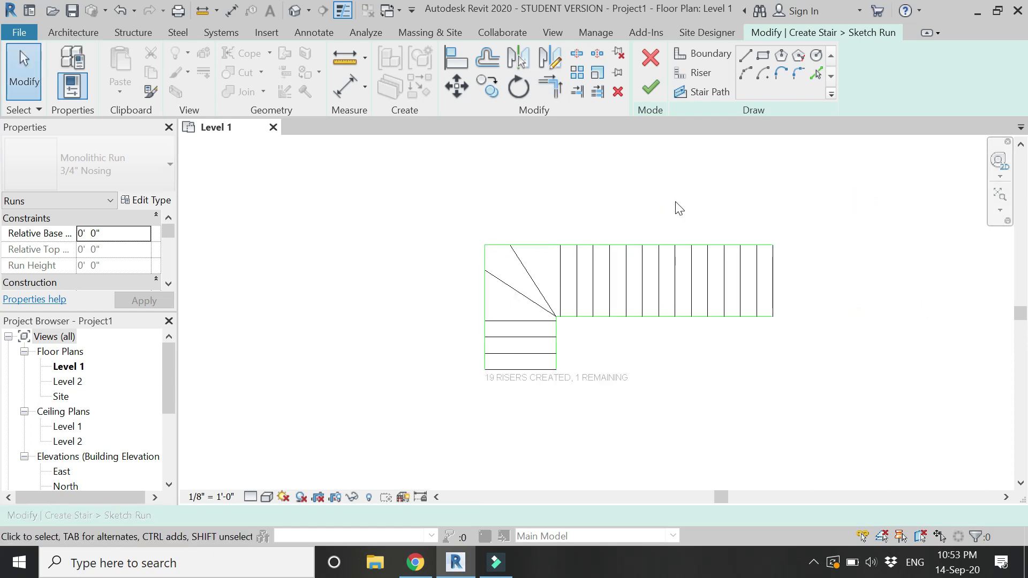
# Draw the stair path from the bottom riser through the winder turn to the top riser, then finish the run.
pyautogui.scroll(2, 584, 255)
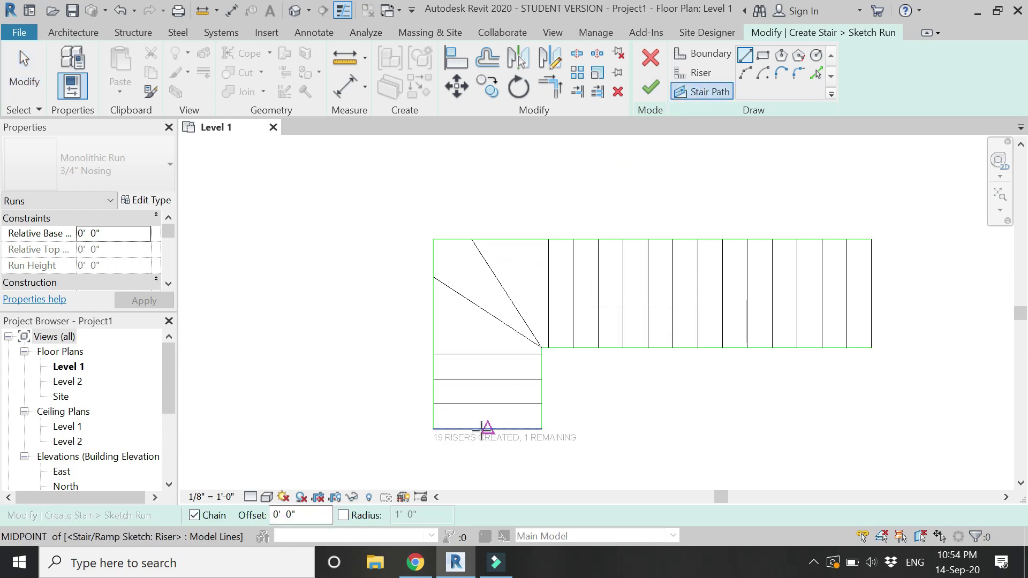
pyautogui.click(487, 428)
pyautogui.click(487, 293)
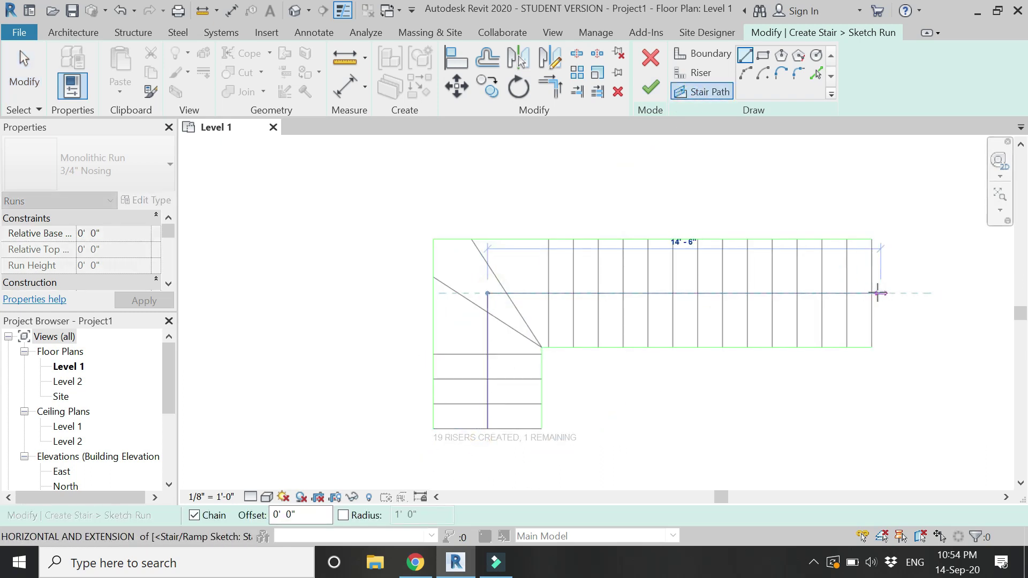
pyautogui.click(873, 293)
pyautogui.press('Escape')
pyautogui.press('Escape')
pyautogui.click(654, 88)
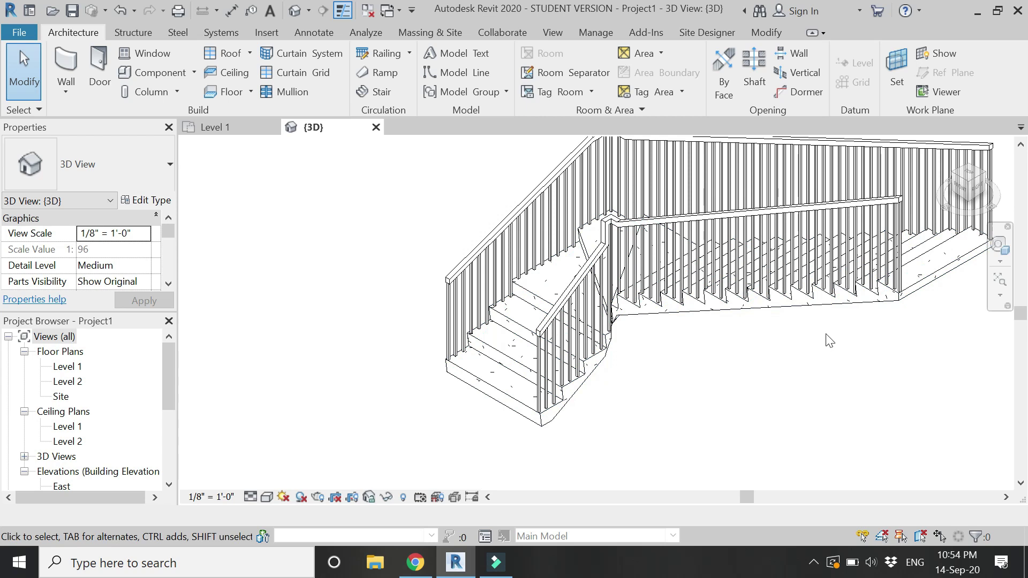
# Recentre and orbit the 3D view around the stair railing and winders, then select the stair.
pyautogui.click(1008, 236)
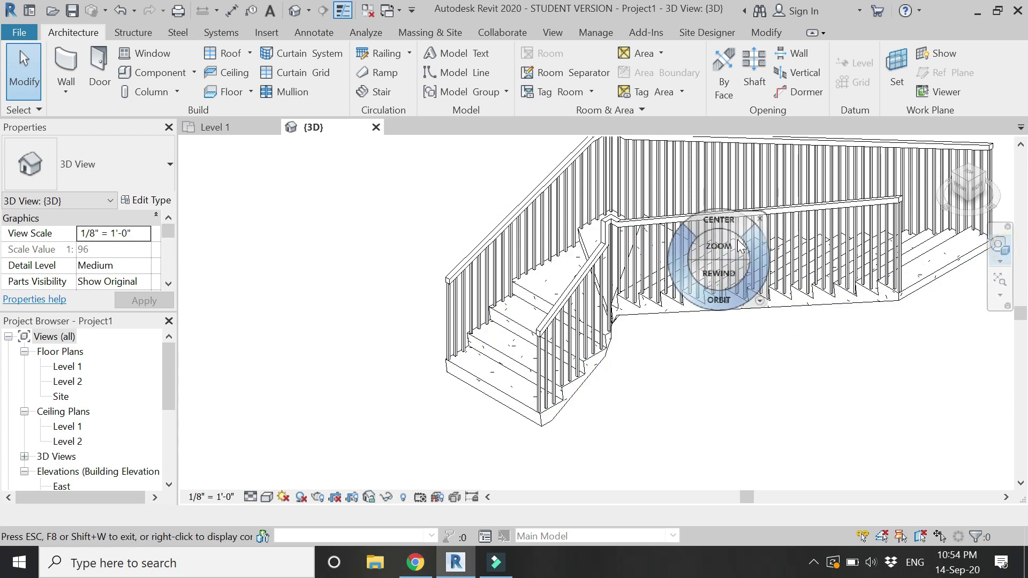
pyautogui.moveTo(718, 225); pyautogui.dragTo(560, 335)
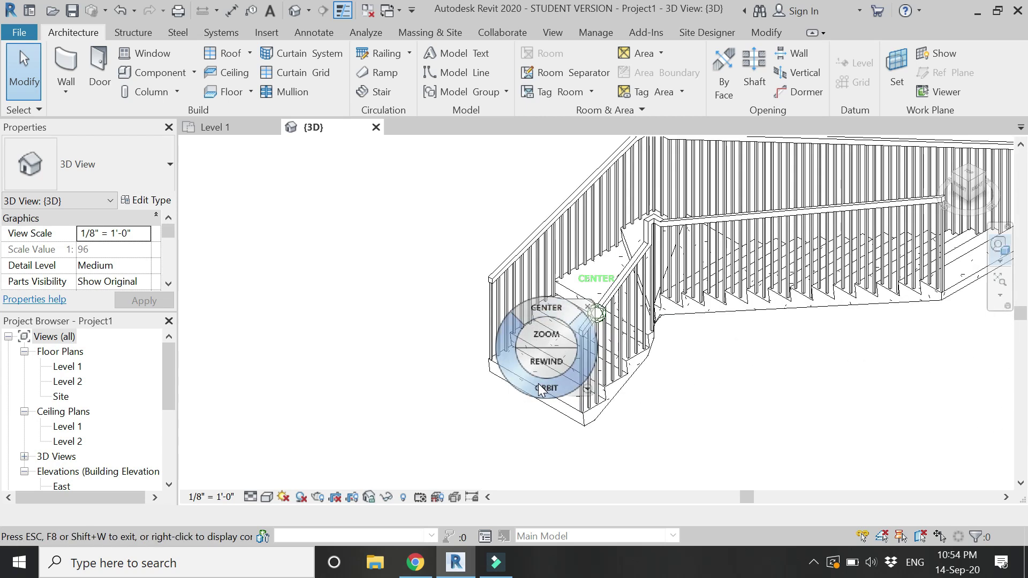
pyautogui.moveTo(576, 382); pyautogui.dragTo(538, 399)
pyautogui.click(532, 399)
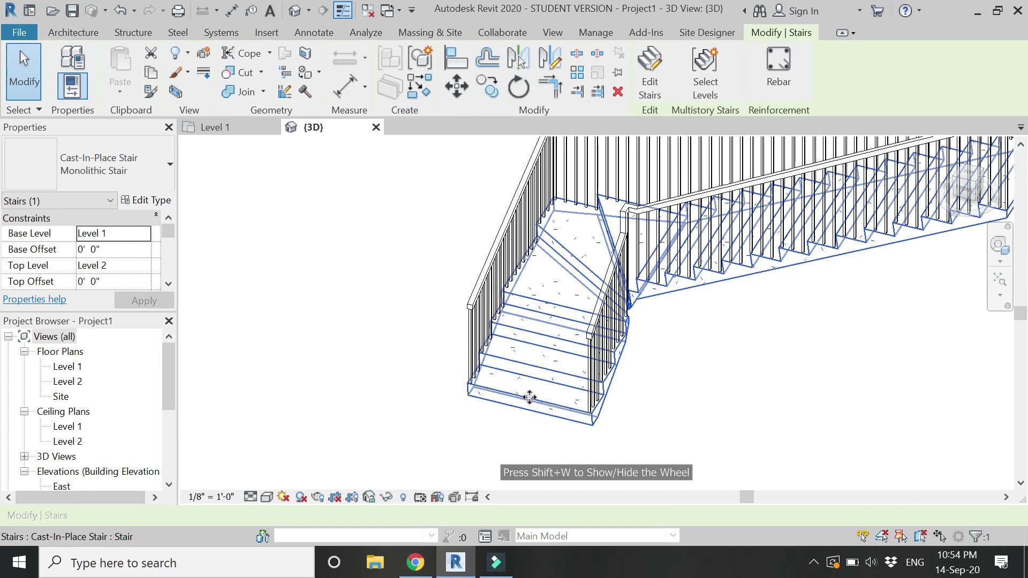
# Edit the stair and reopen its run sketch on the Level 1 floor plan.
pyautogui.doubleClick(530, 401)
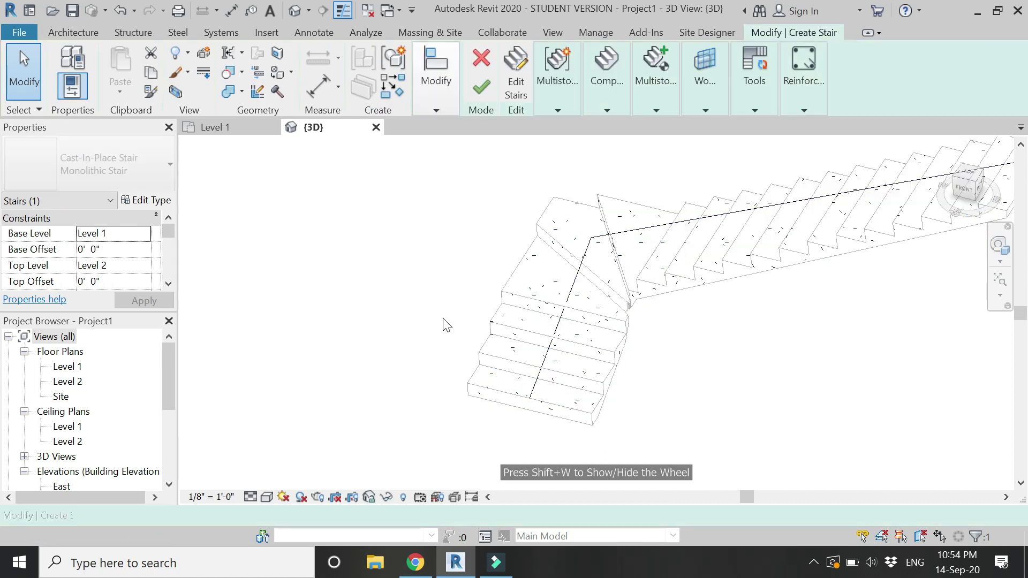
pyautogui.click(236, 128)
pyautogui.click(485, 262)
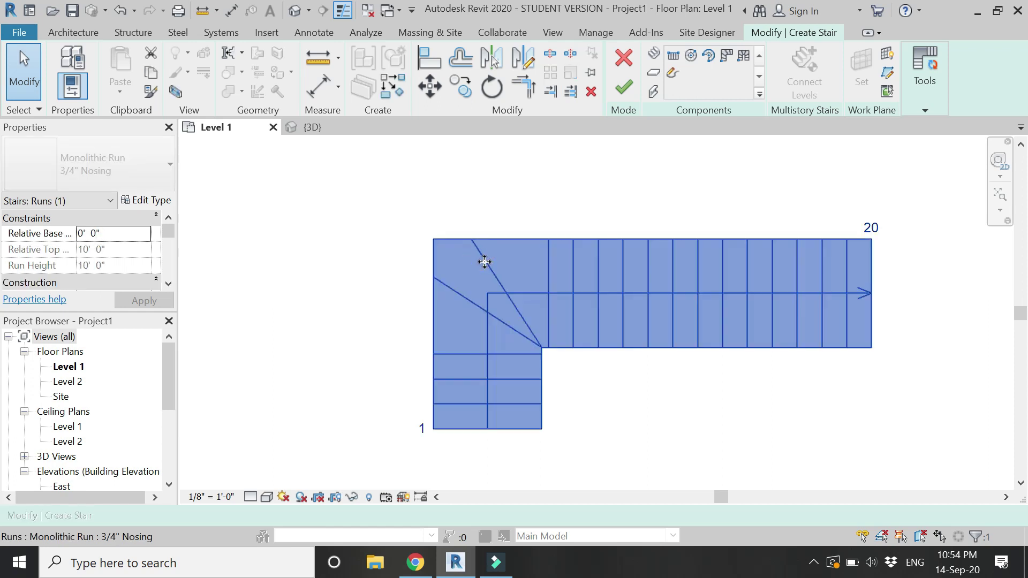
pyautogui.doubleClick(485, 262)
pyautogui.scroll(1, 659, 410)
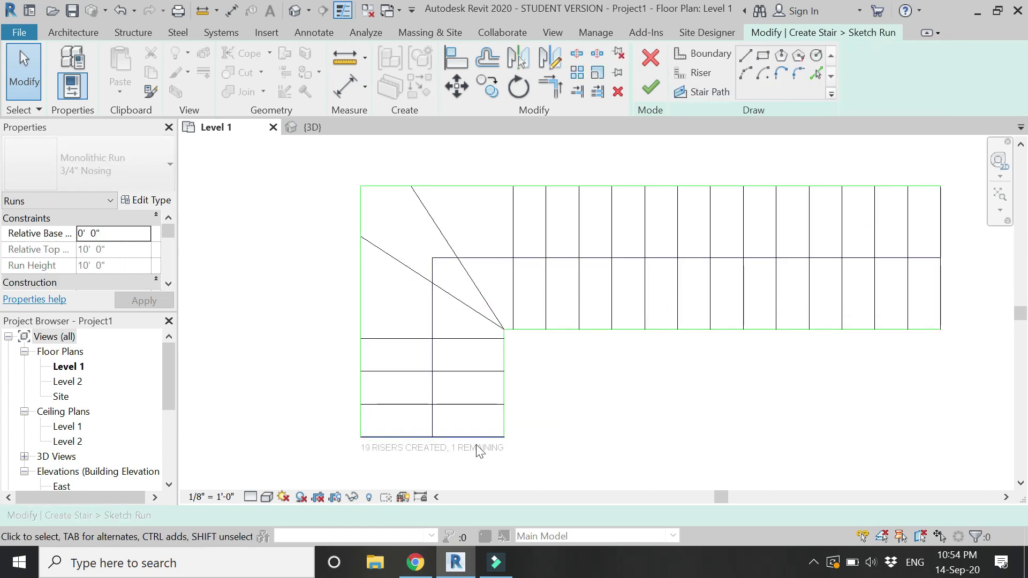
pyautogui.scroll(-1, 331, 454)
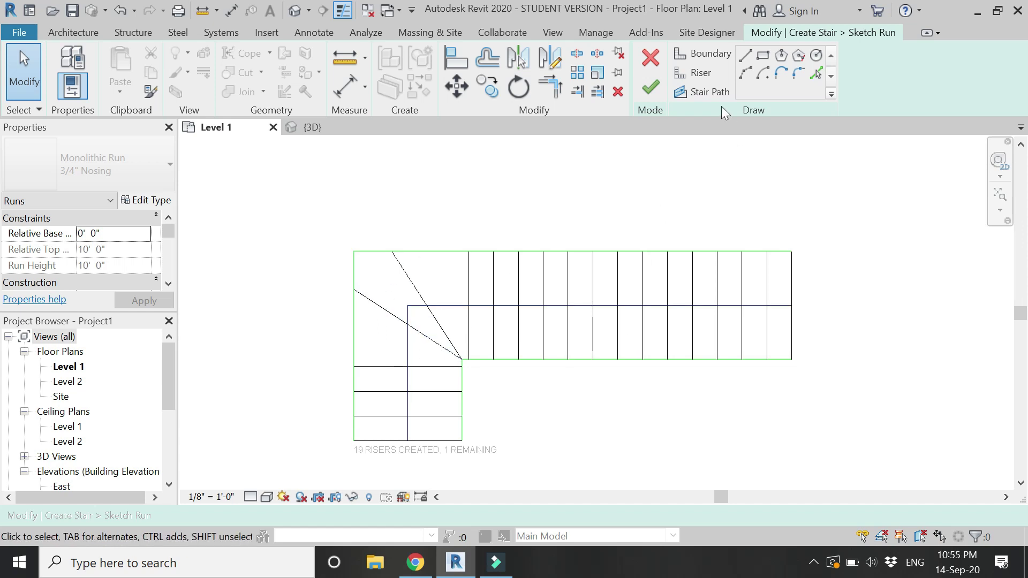
# Draw riser lines at the winder corner and along the outer boundary.
pyautogui.click(705, 80)
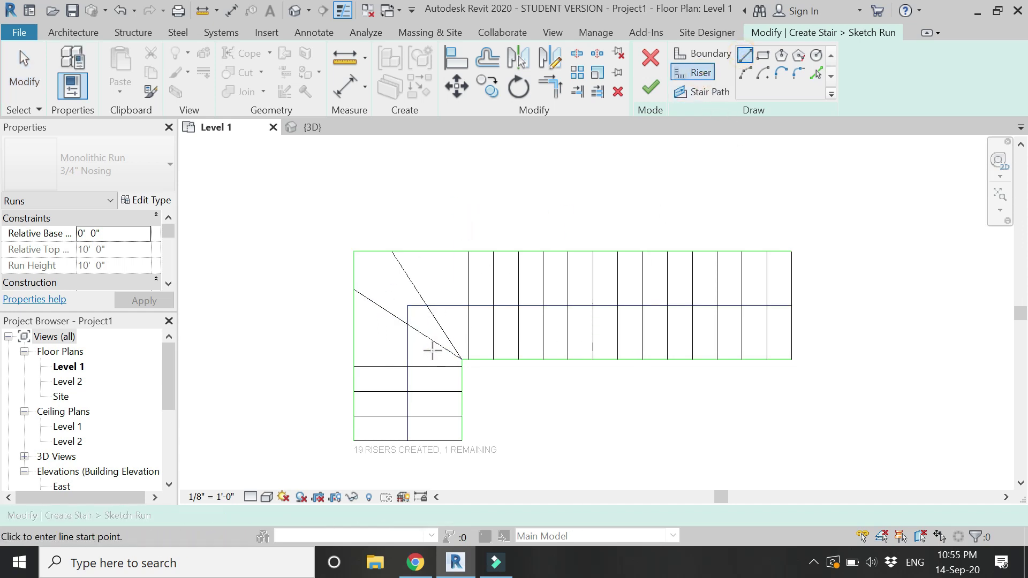
pyautogui.scroll(4, 435, 350)
pyautogui.scroll(1, 490, 376)
pyautogui.click(504, 371)
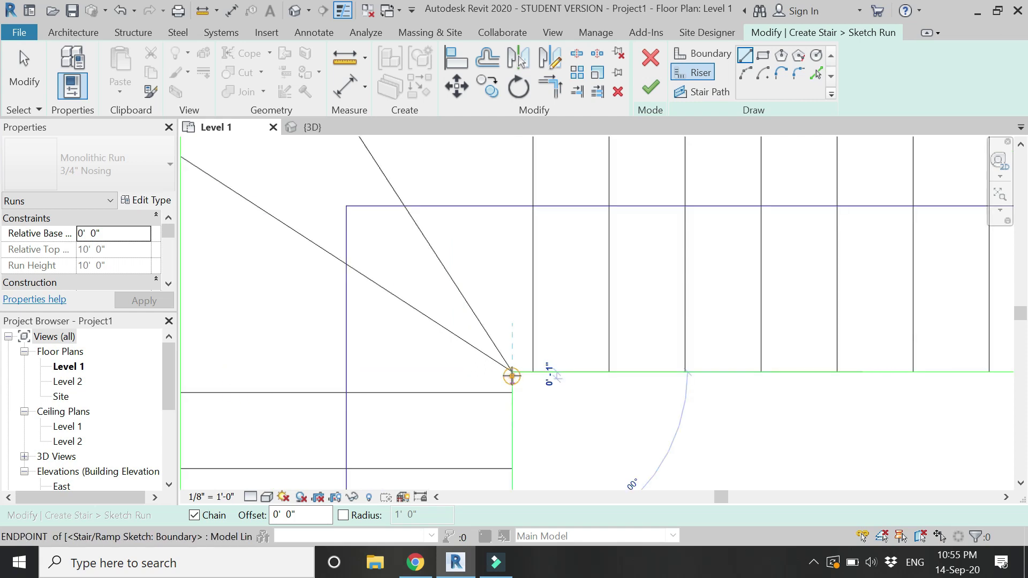
pyautogui.click(512, 392)
pyautogui.scroll(-2, 445, 369)
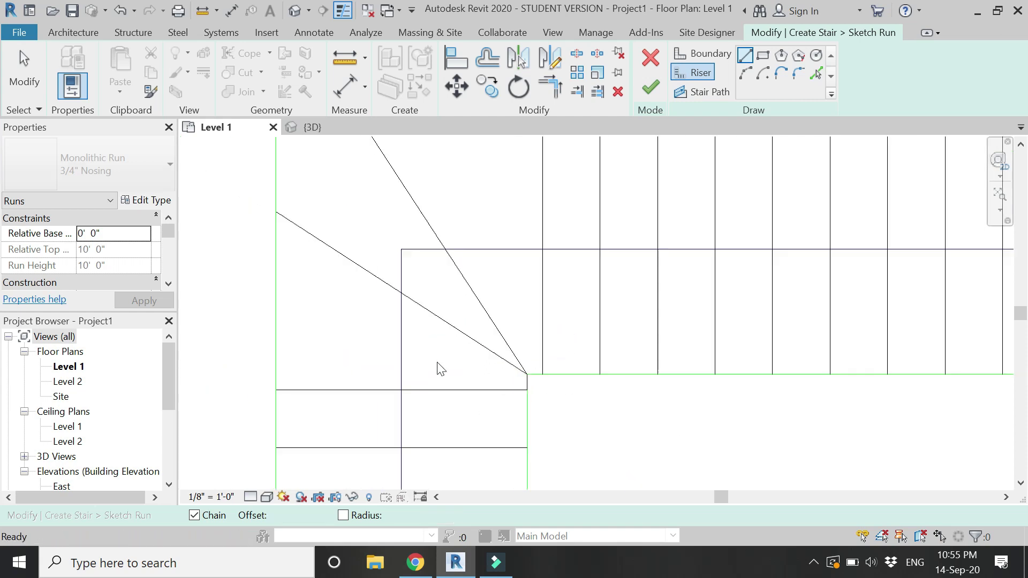
pyautogui.press('Escape')
pyautogui.press('Escape')
pyautogui.press('Return')
pyautogui.click(275, 212)
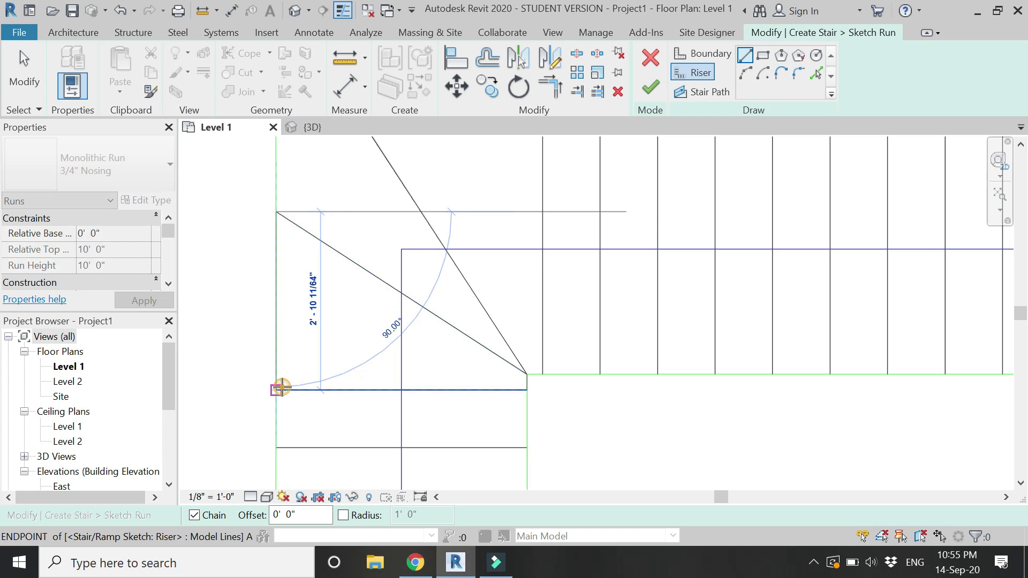
pyautogui.click(276, 390)
pyautogui.press('Escape')
# Add further riser lines from the inner stair corner to the outer boundary.
pyautogui.scroll(2, 552, 359)
pyautogui.click(527, 373)
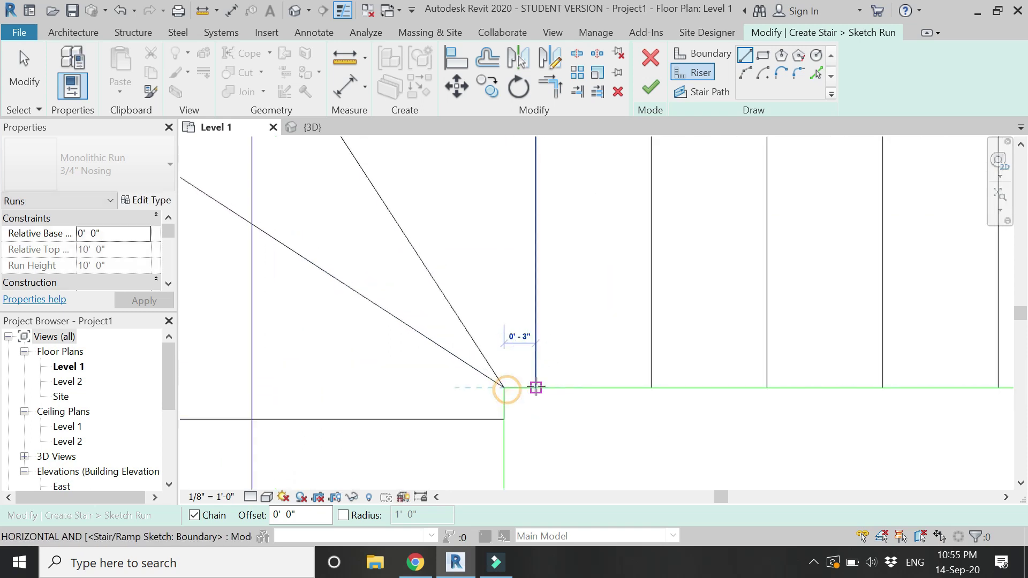
pyautogui.click(543, 374)
pyautogui.click(535, 387)
pyautogui.press('Escape')
pyautogui.scroll(-2, 629, 401)
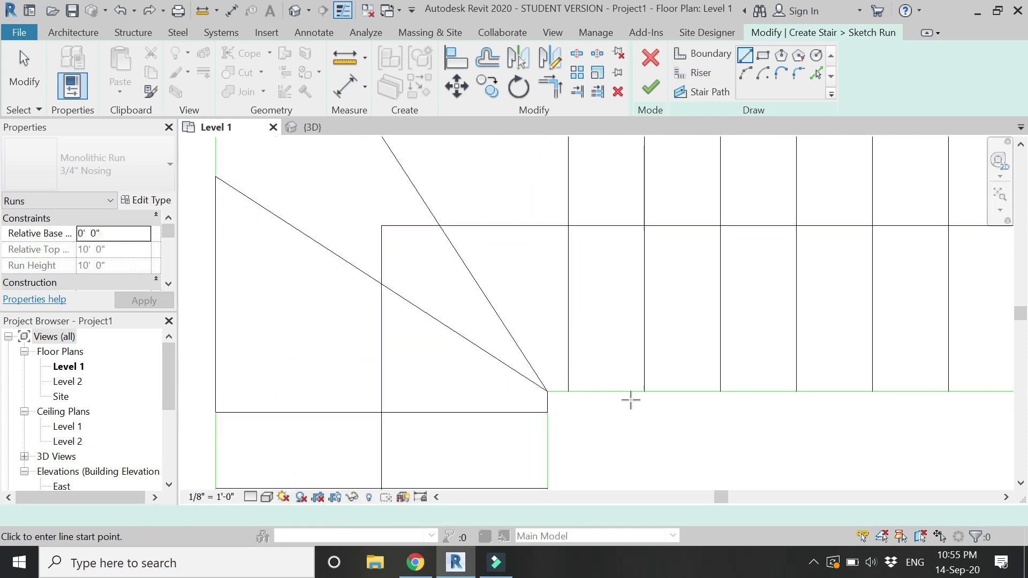
pyautogui.click(568, 395)
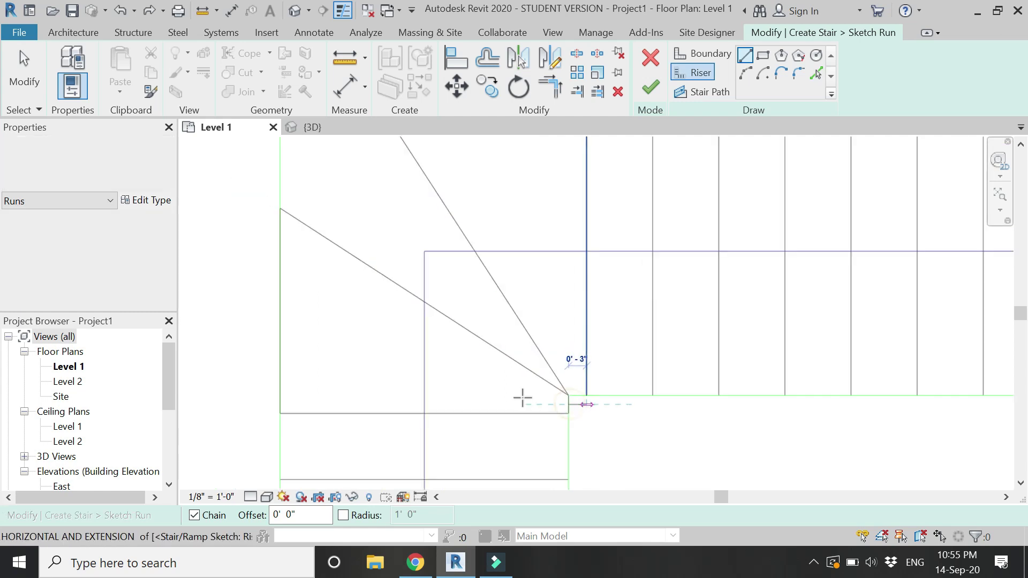
pyautogui.click(320, 324)
pyautogui.press('Escape')
# Snap the new riser line's end onto the stair corner, completing 20 risers.
pyautogui.press('Escape')
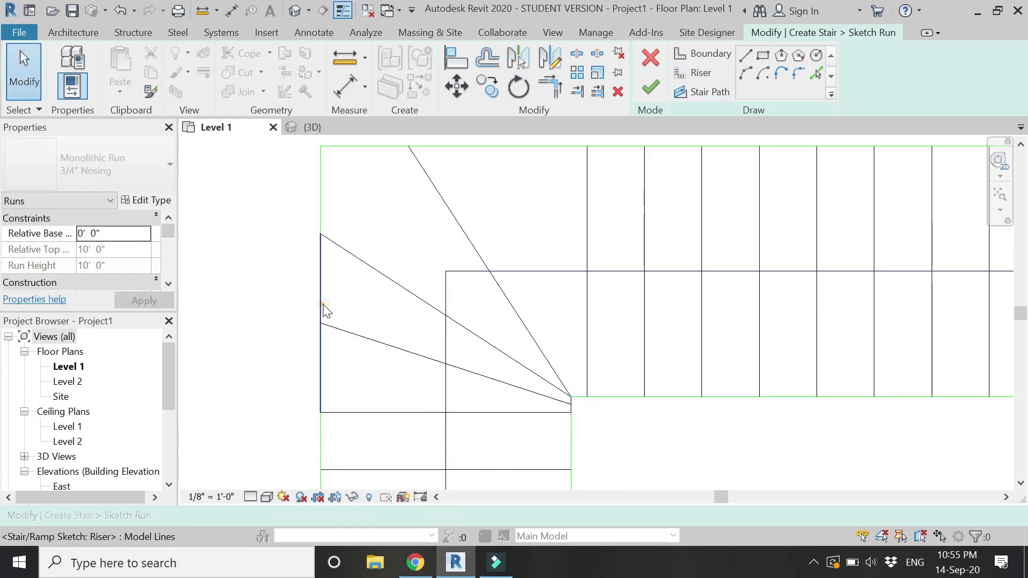
pyautogui.click(321, 313)
pyautogui.scroll(4, 558, 412)
pyautogui.press('Escape')
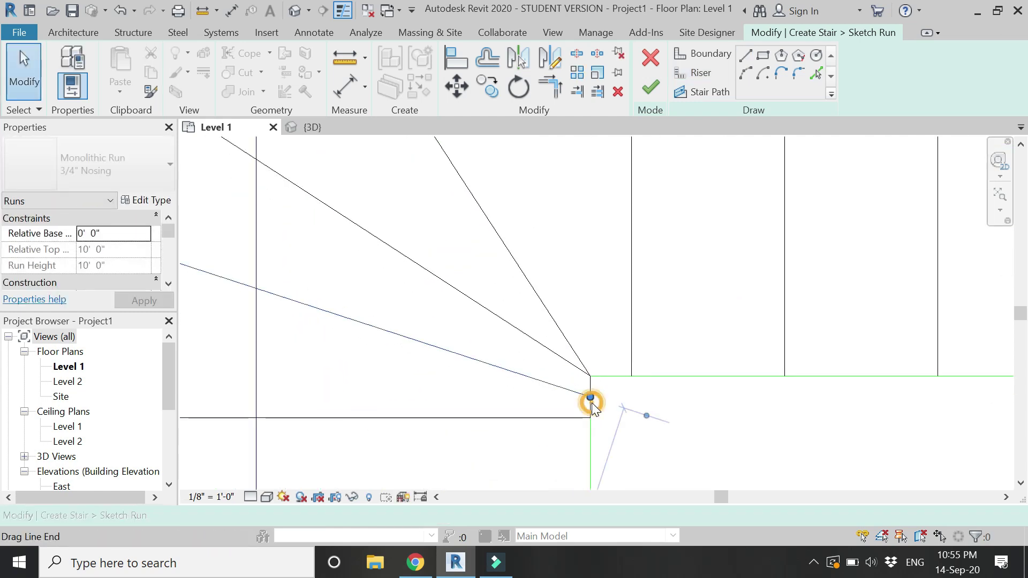
pyautogui.moveTo(592, 402); pyautogui.dragTo(591, 402)
pyautogui.press('Escape')
pyautogui.scroll(3, 615, 419)
pyautogui.click(566, 401)
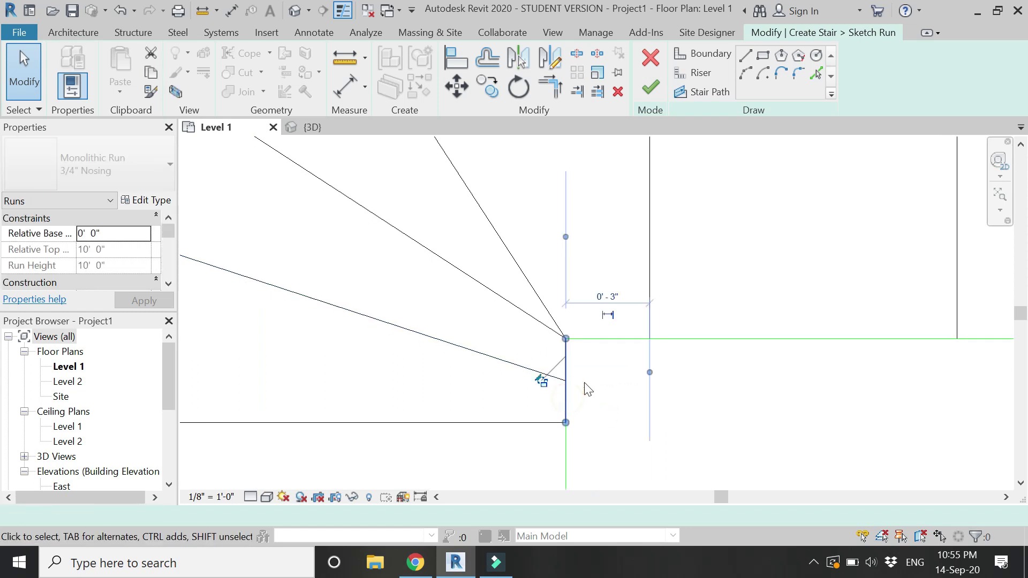
pyautogui.scroll(-5, 586, 388)
pyautogui.press('Escape')
# Mirror the winder riser line across an axis from the stair corner to the outer corner.
pyautogui.click(397, 348)
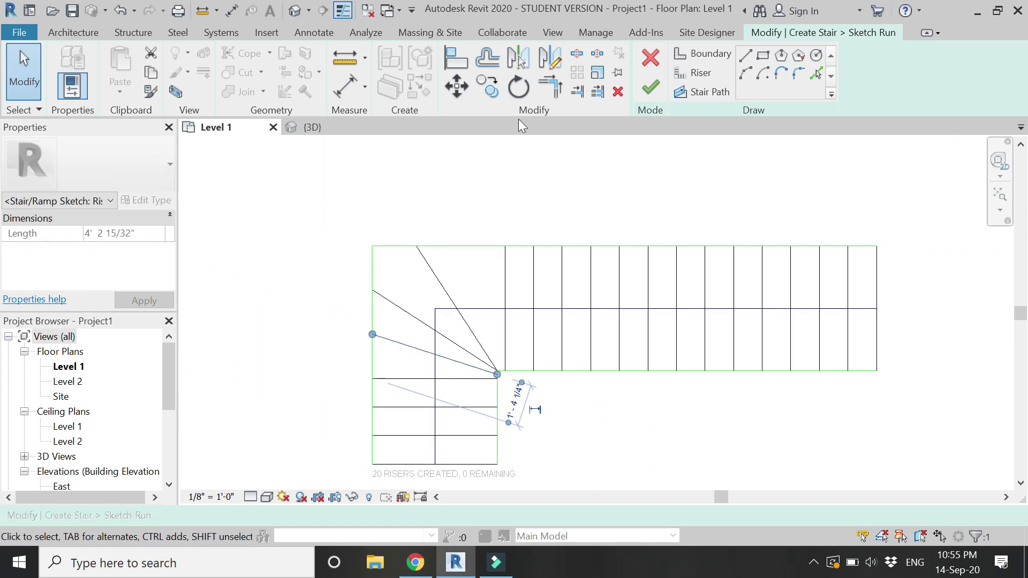
pyautogui.click(546, 69)
pyautogui.scroll(1, 495, 366)
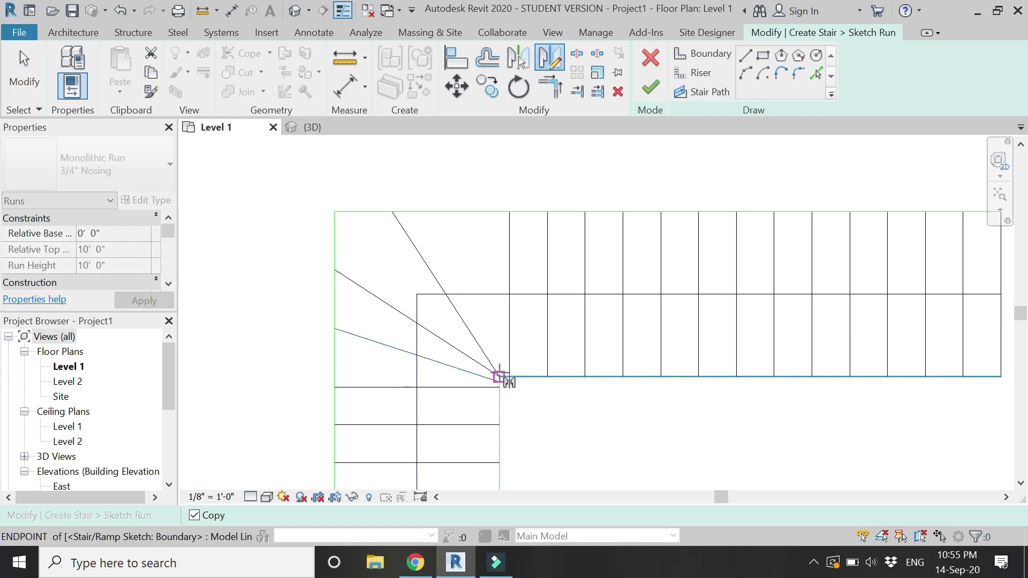
pyautogui.click(499, 377)
pyautogui.click(335, 213)
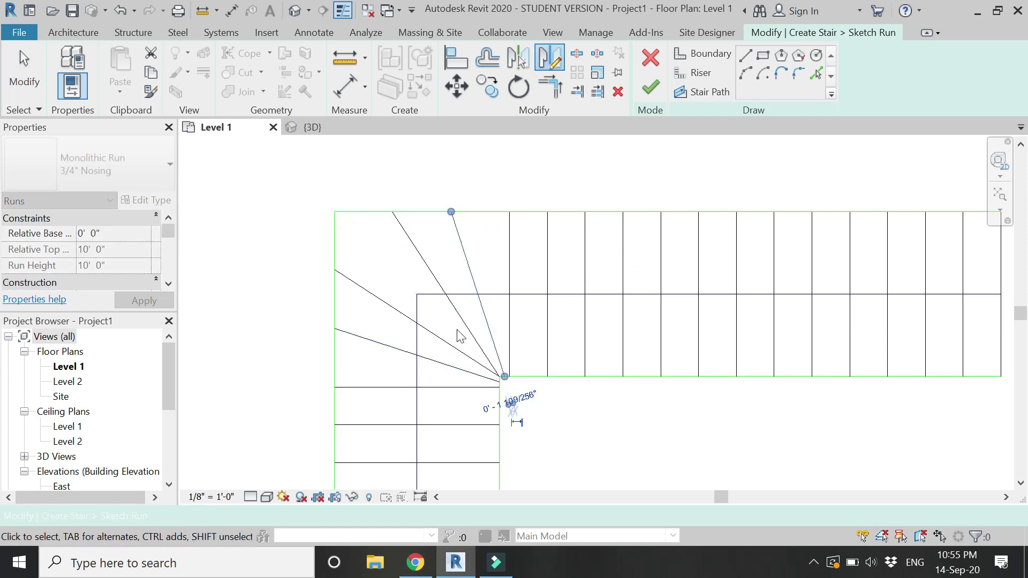
pyautogui.click(303, 290)
pyautogui.scroll(-3, 696, 395)
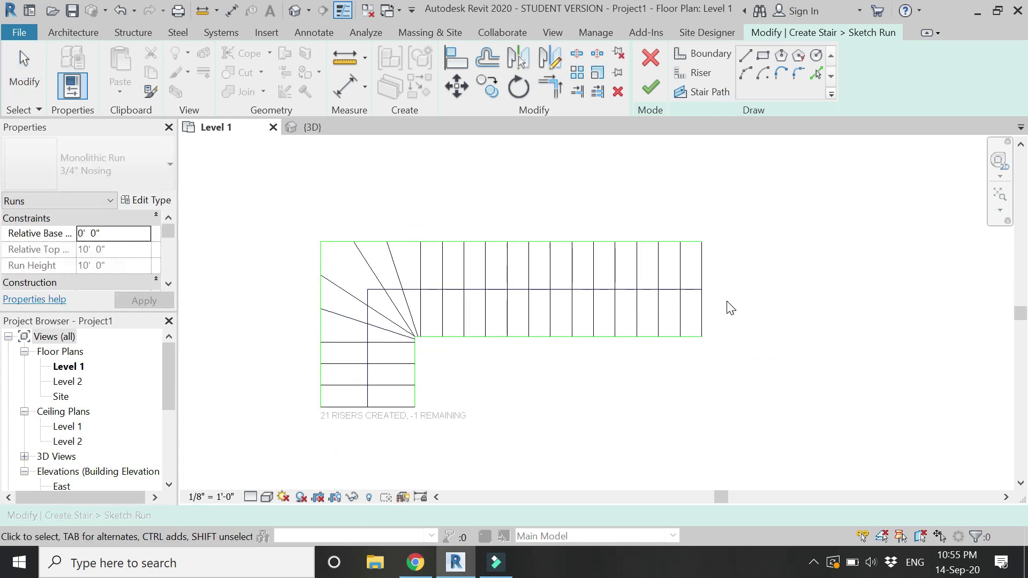
pyautogui.scroll(2, 707, 336)
# Delete the extra end riser and trim the top boundary back to the end riser.
pyautogui.click(654, 320)
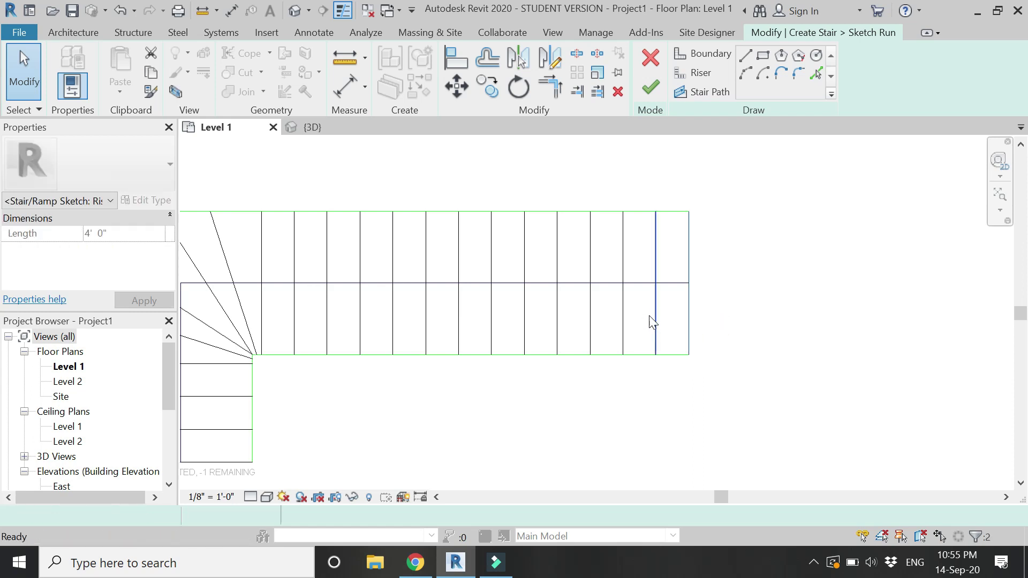
pyautogui.press('Delete')
pyautogui.press('t')
pyautogui.press('r')
pyautogui.click(603, 212)
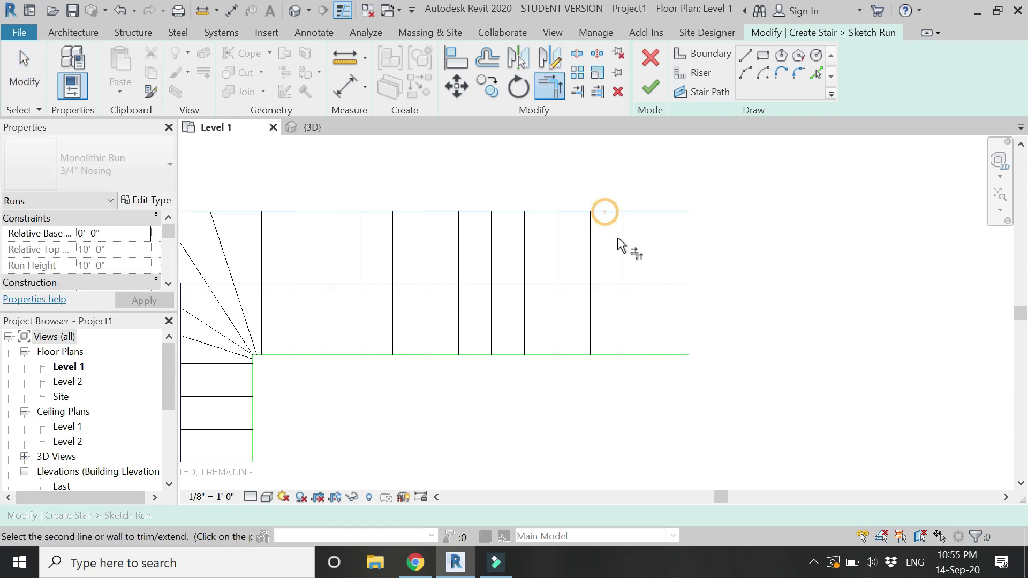
pyautogui.click(622, 259)
pyautogui.click(606, 355)
pyautogui.press('Escape')
# Shorten the stair path so it ends at the new end riser.
pyautogui.click(669, 283)
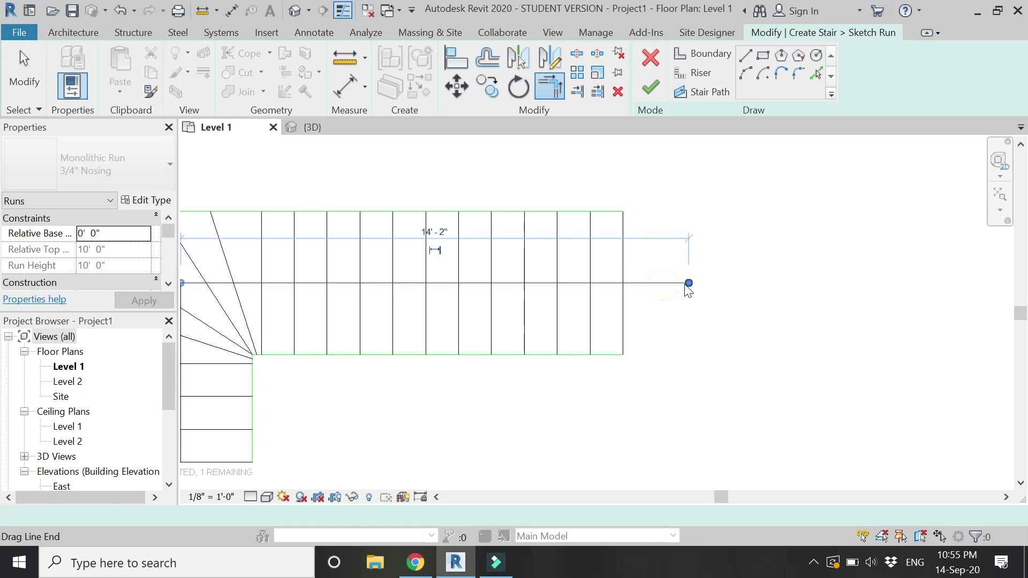
pyautogui.moveTo(688, 283); pyautogui.dragTo(624, 283)
pyautogui.scroll(-2, 701, 303)
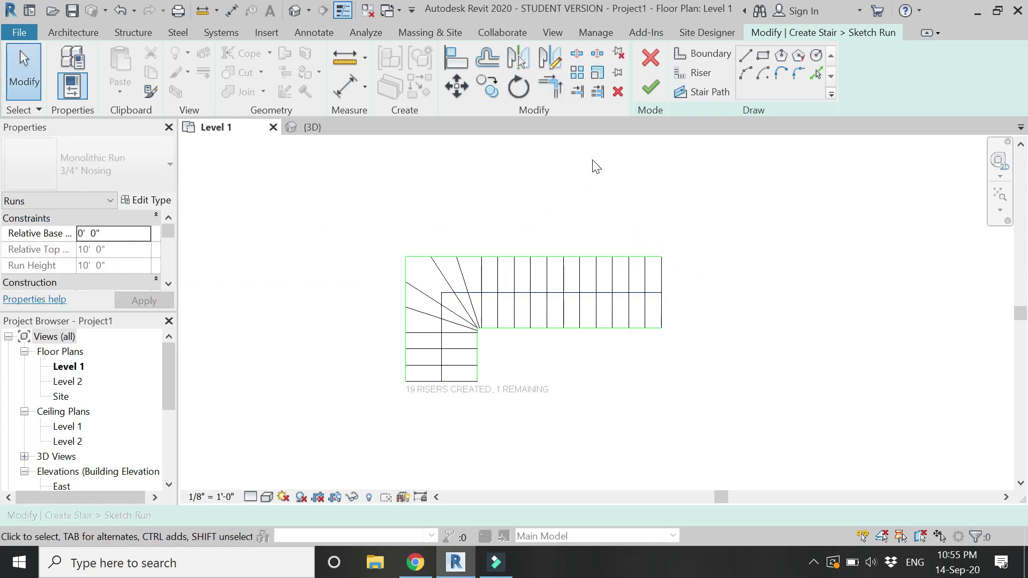
# Finish the stair sketch and switch to the {3D} view of the revised winder stair.
pyautogui.click(658, 86)
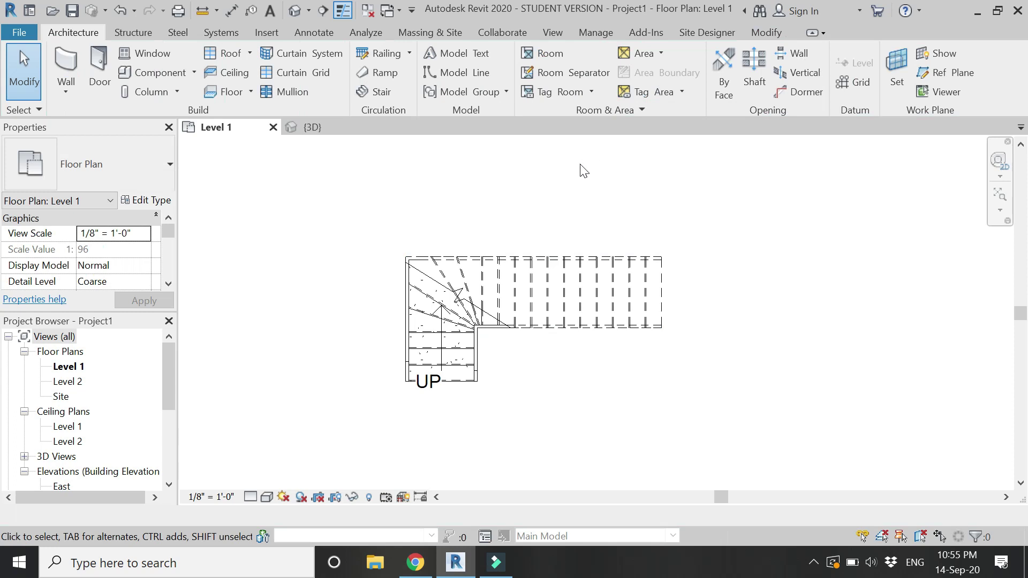
pyautogui.click(309, 127)
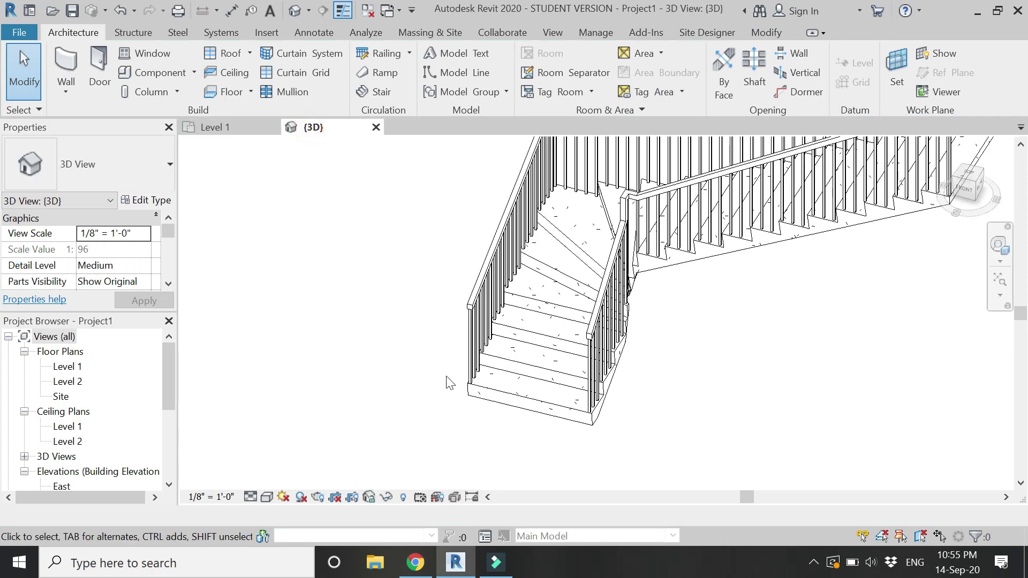
pyautogui.click(1003, 255)
# Orbit around the stair and change the outer railing to Handrail - Pipe.
pyautogui.moveTo(620, 247); pyautogui.dragTo(603, 236)
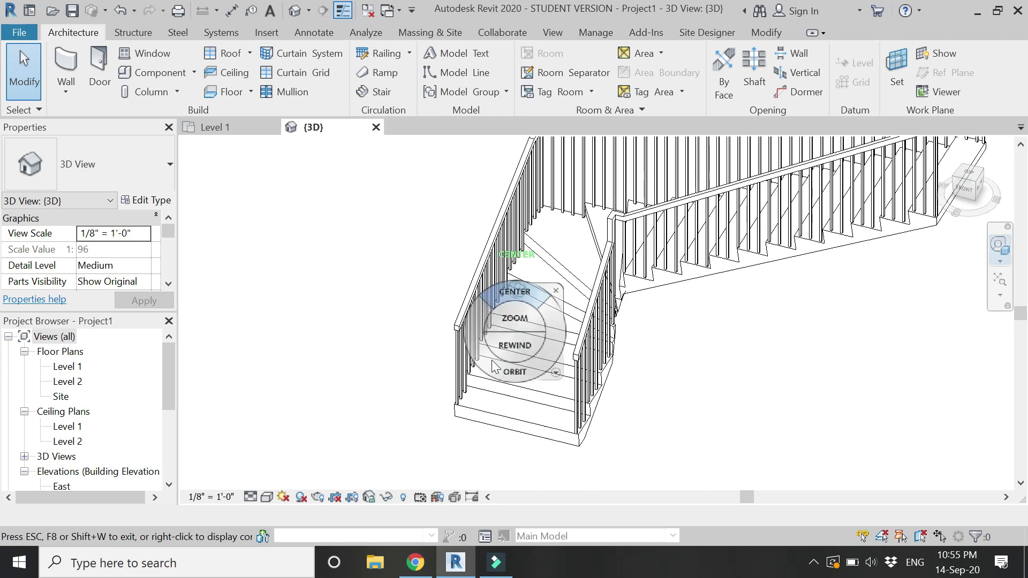
pyautogui.moveTo(498, 375); pyautogui.dragTo(465, 356)
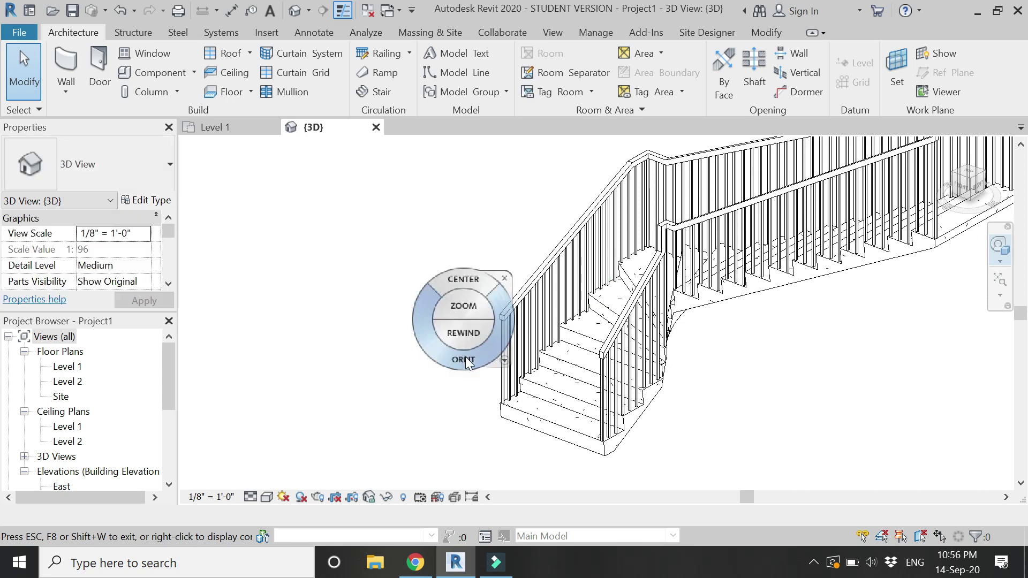
pyautogui.press('Escape')
pyautogui.scroll(3, 501, 415)
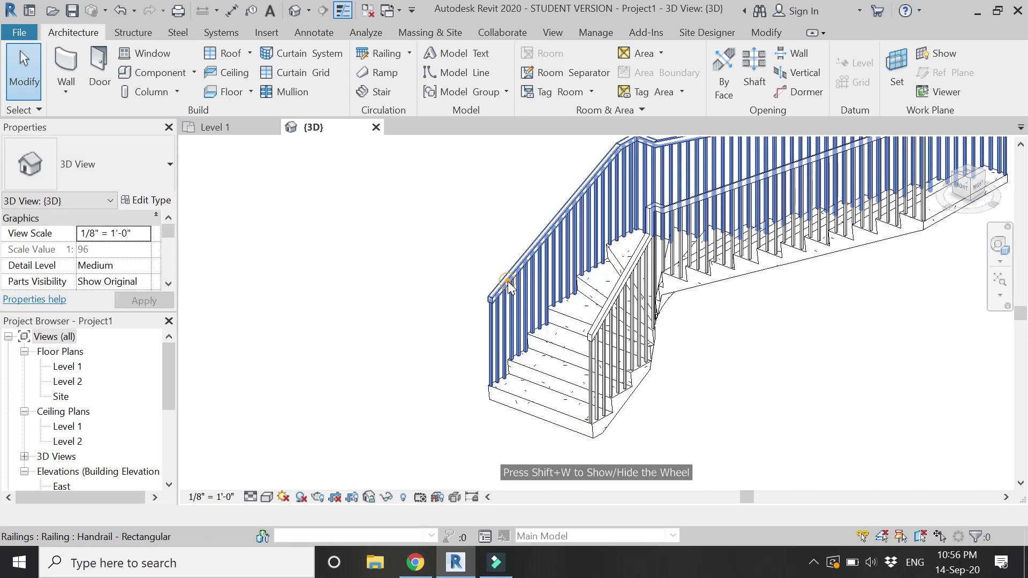
pyautogui.click(505, 286)
pyautogui.click(111, 165)
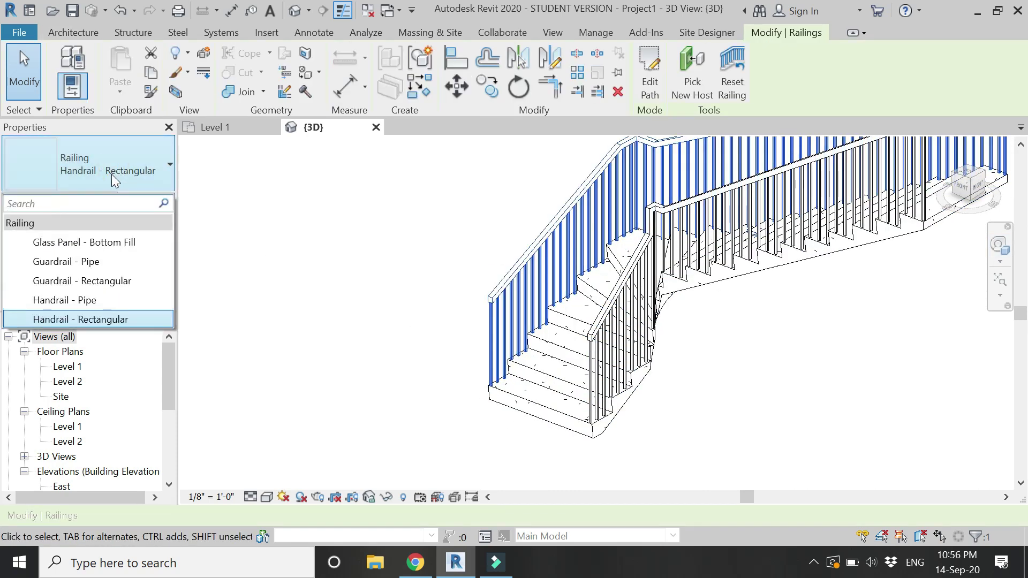
pyautogui.click(110, 298)
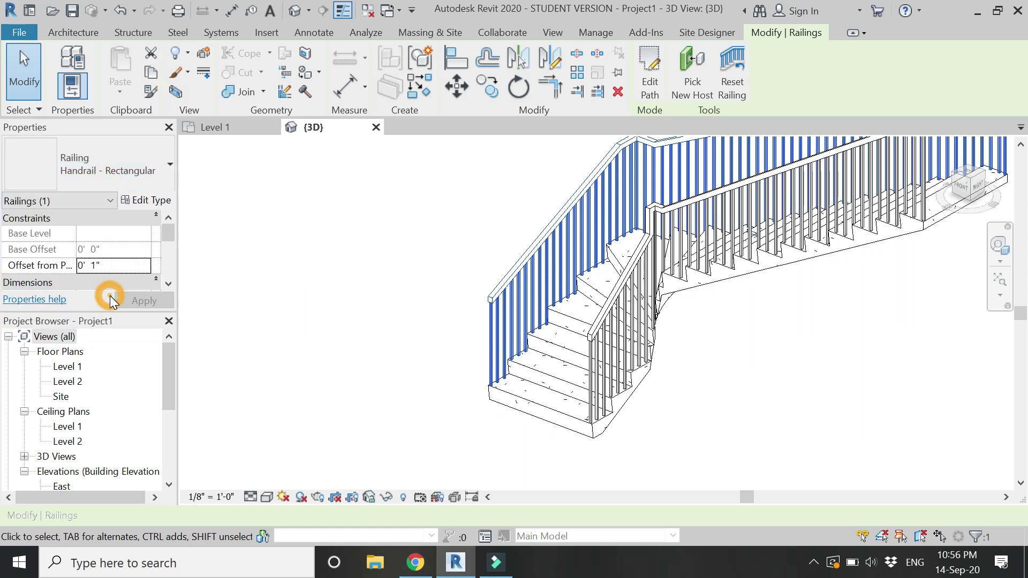
pyautogui.click(378, 264)
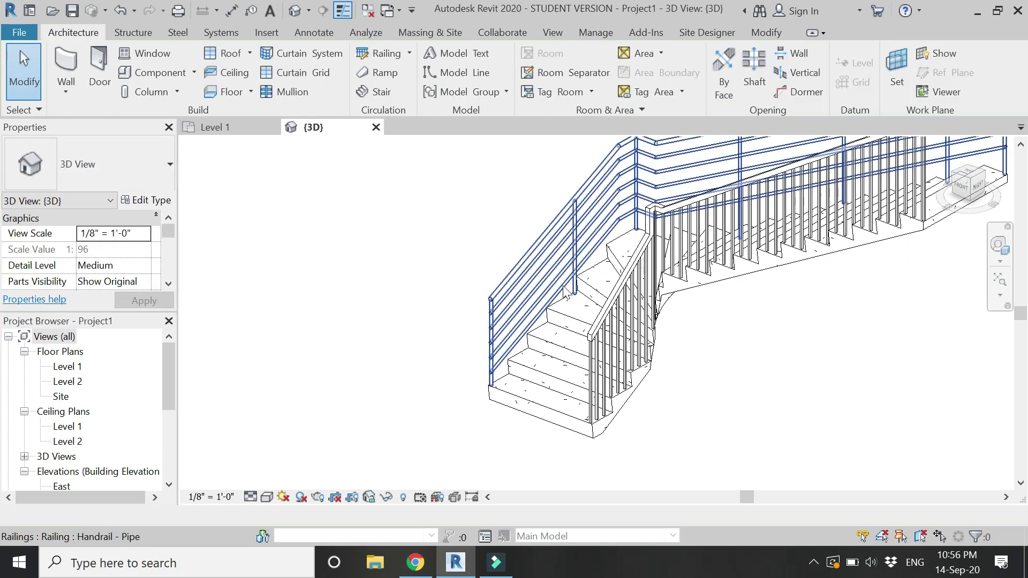
# Change the inner railing to Handrail - Pipe as well.
pyautogui.click(624, 300)
pyautogui.click(100, 171)
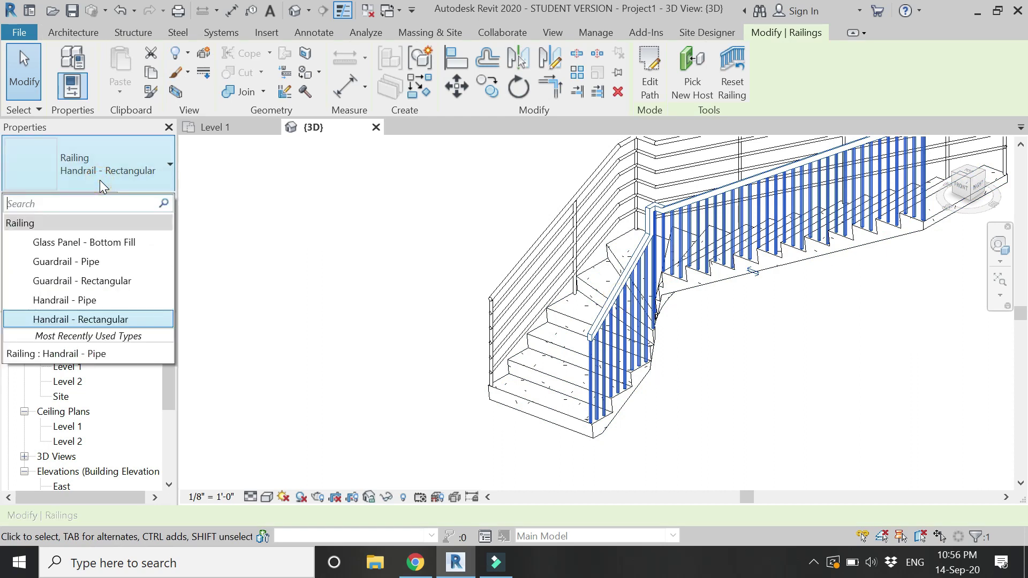
pyautogui.click(108, 299)
pyautogui.click(348, 298)
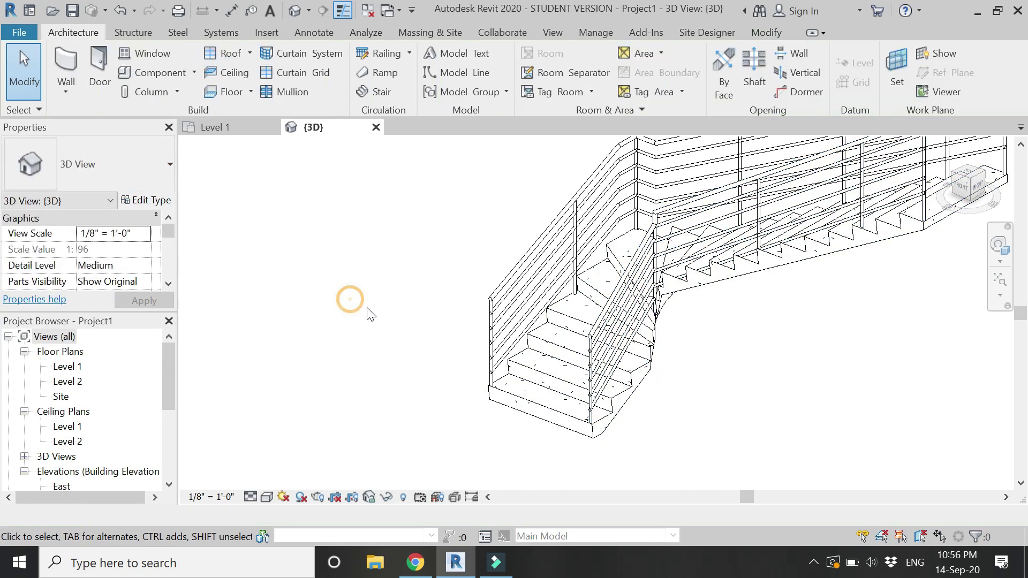
pyautogui.scroll(-2, 623, 423)
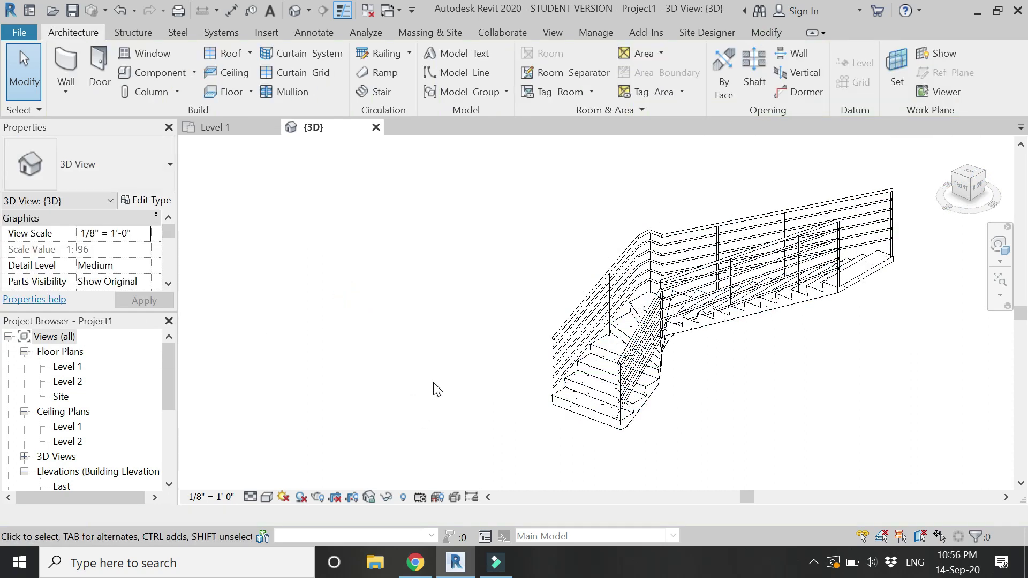
pyautogui.scroll(3, 498, 422)
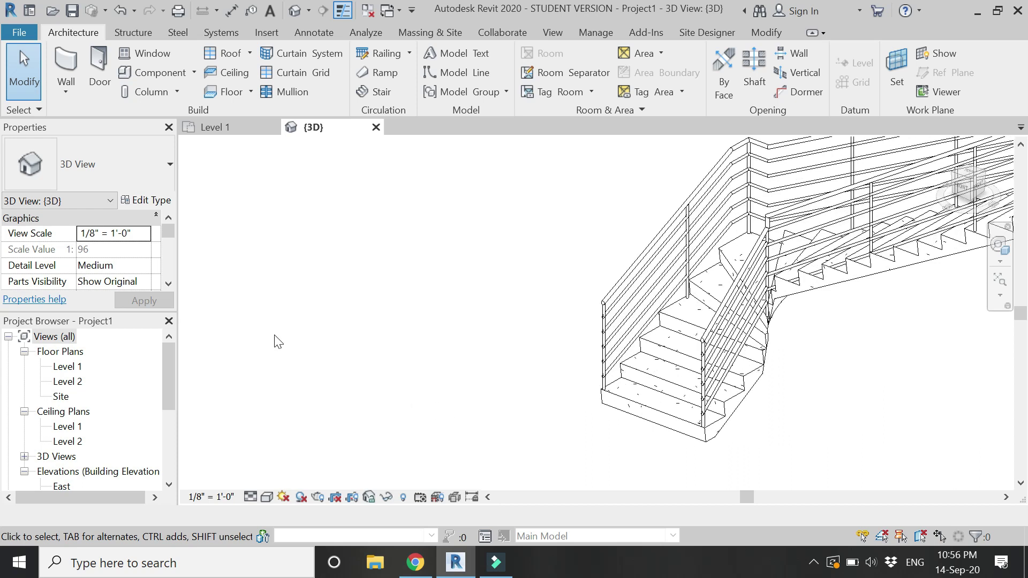
pyautogui.keyDown('shift'); pyautogui.moveTo(278, 341); pyautogui.dragTo(308, 363, button='middle'); pyautogui.keyUp('shift')
pyautogui.scroll(2, 623, 440)
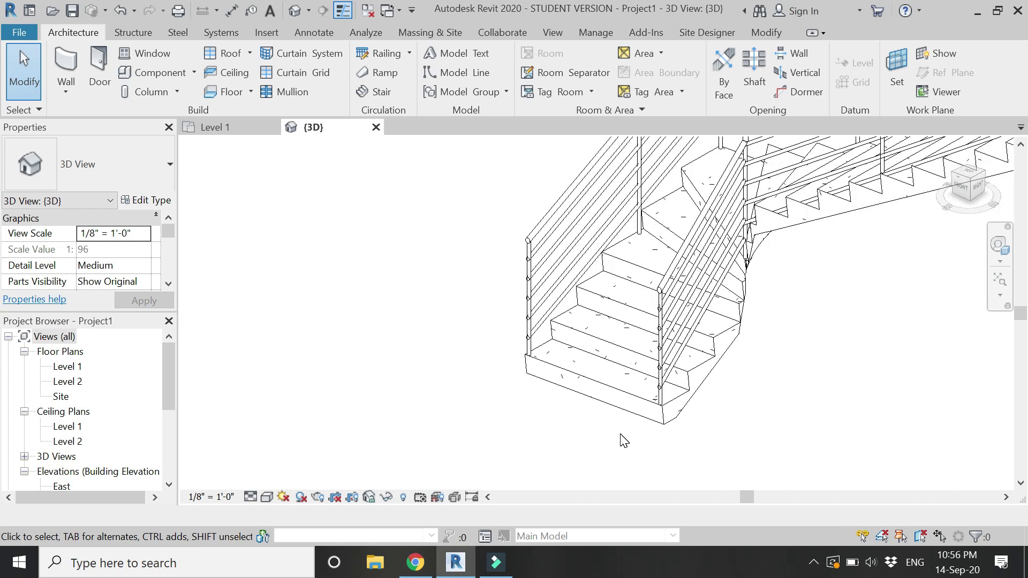
# Enable 0' 2" thick treads on the 3/4" Nosing run type and browse for a tread material.
pyautogui.click(603, 387)
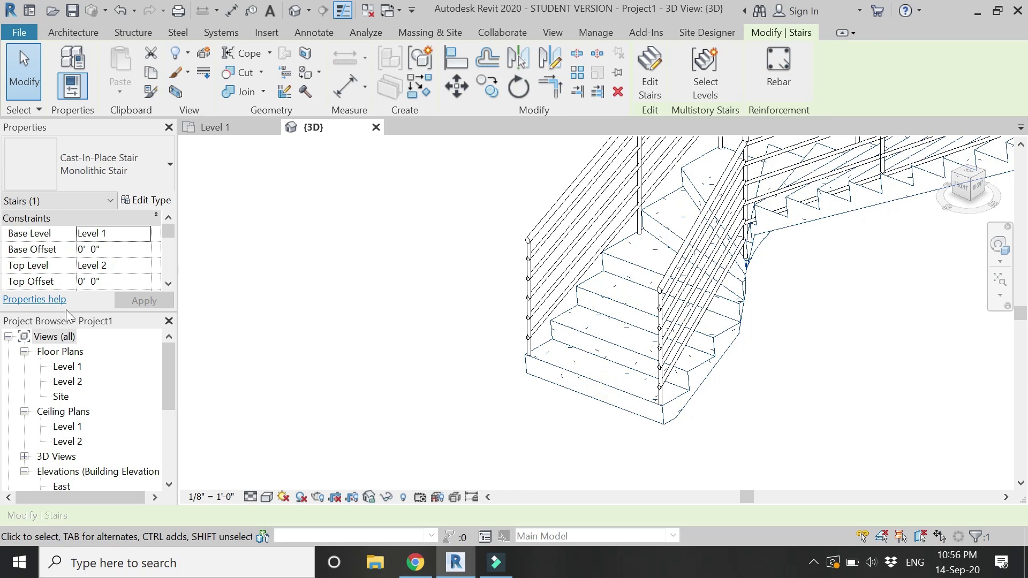
pyautogui.click(143, 200)
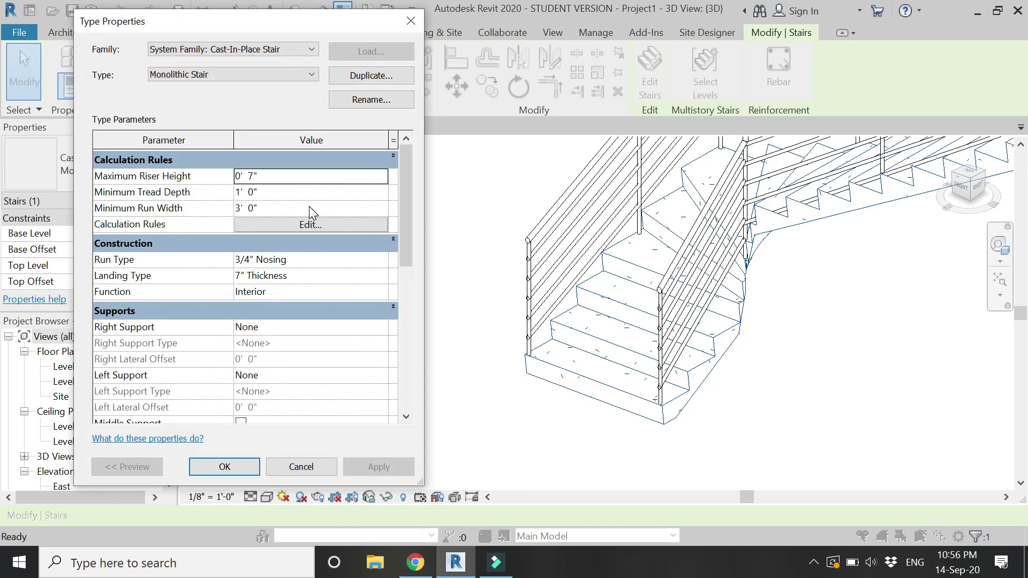
pyautogui.click(384, 259)
pyautogui.click(384, 259)
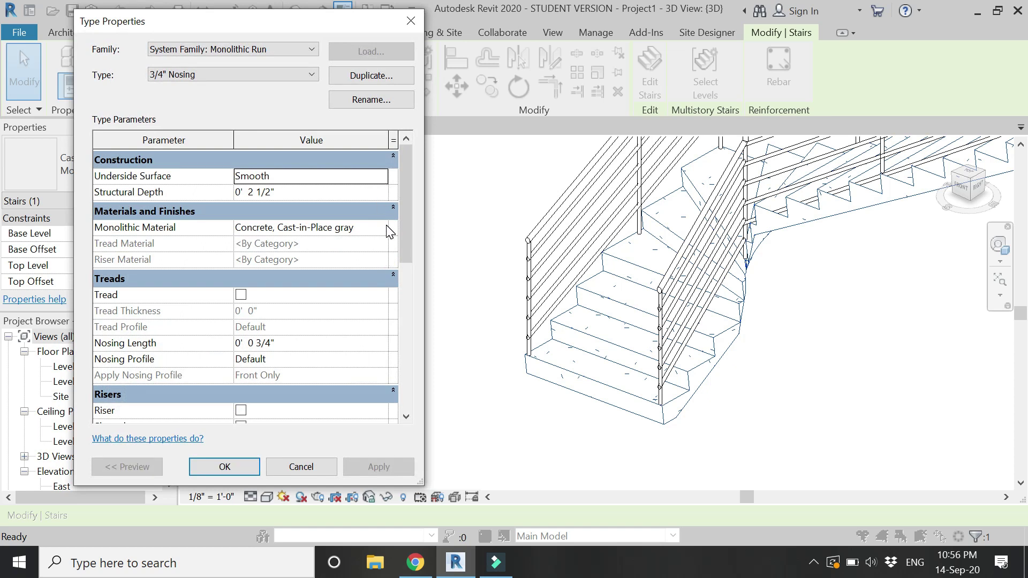
pyautogui.click(241, 295)
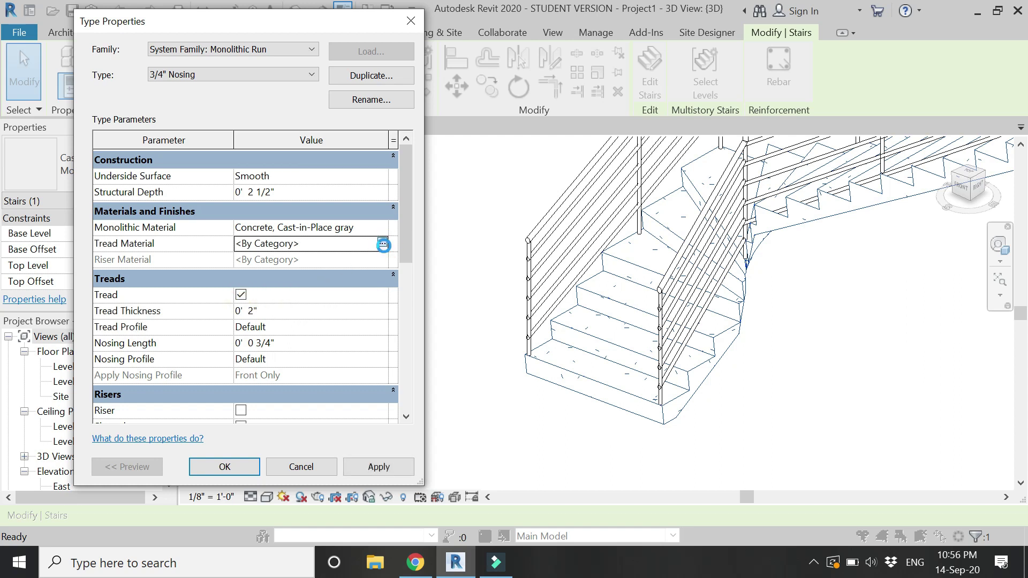
pyautogui.click(383, 244)
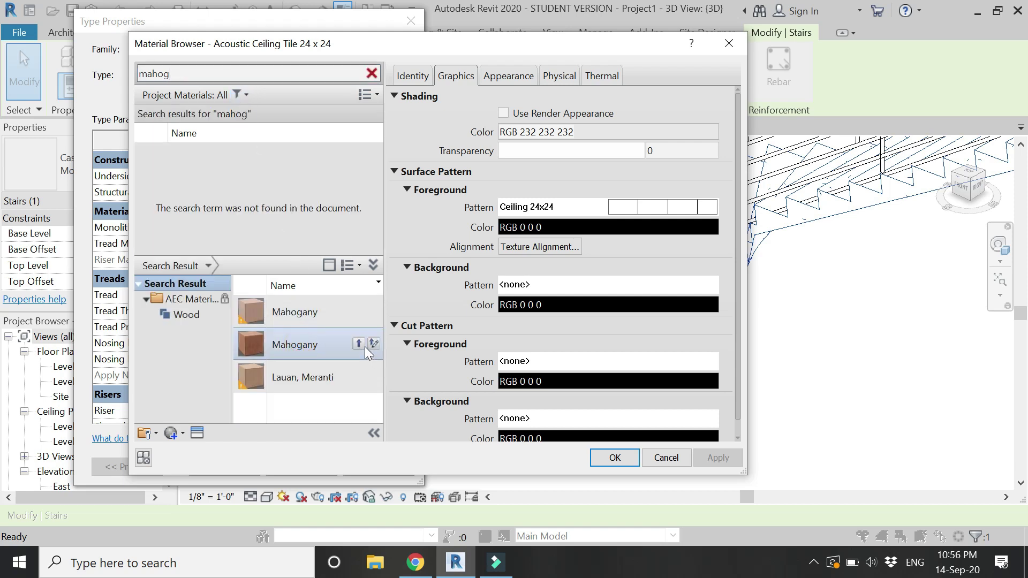
# Add the library Mahogany material to the project and accept it as the tread material.
pyautogui.click(365, 347)
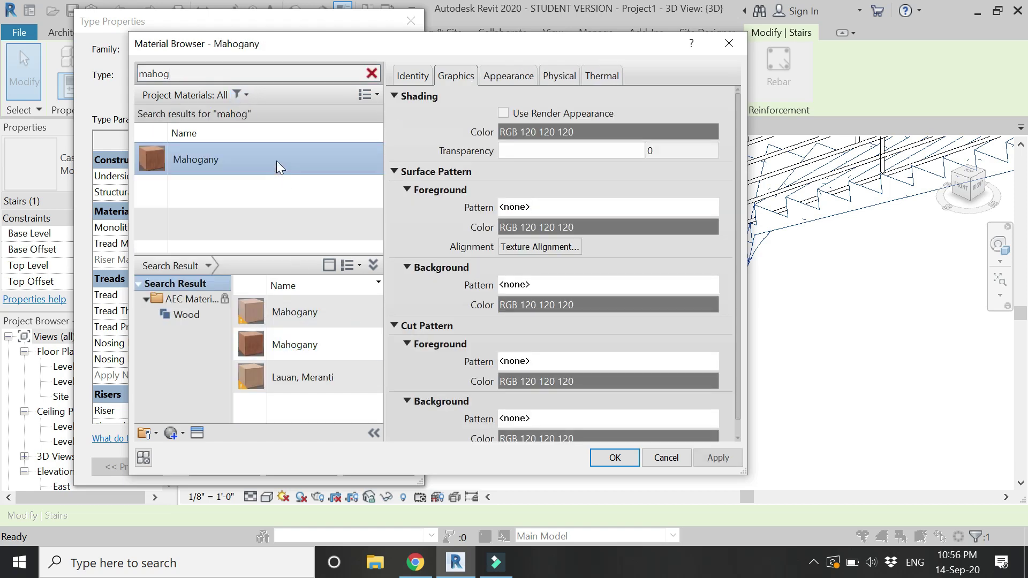
pyautogui.click(614, 458)
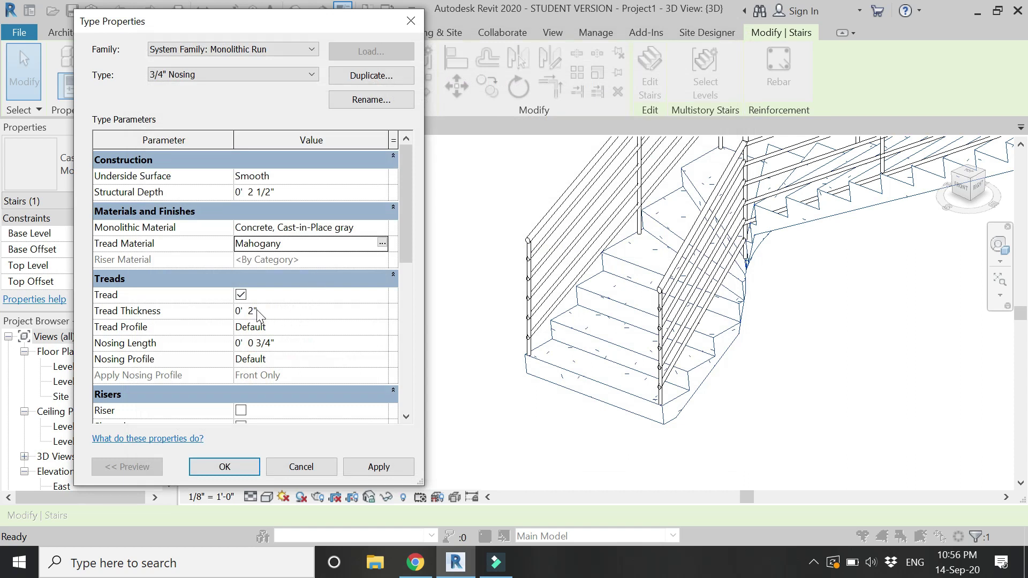
# Keep Default as the tread profile and apply the run and stair type changes.
pyautogui.click(284, 327)
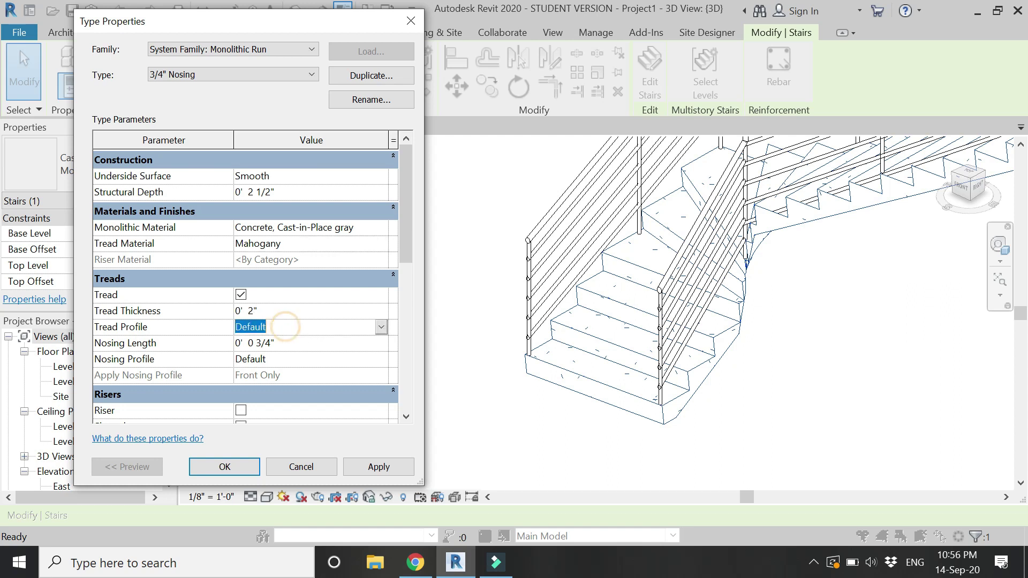
pyautogui.click(380, 325)
pyautogui.click(380, 325)
pyautogui.click(380, 325)
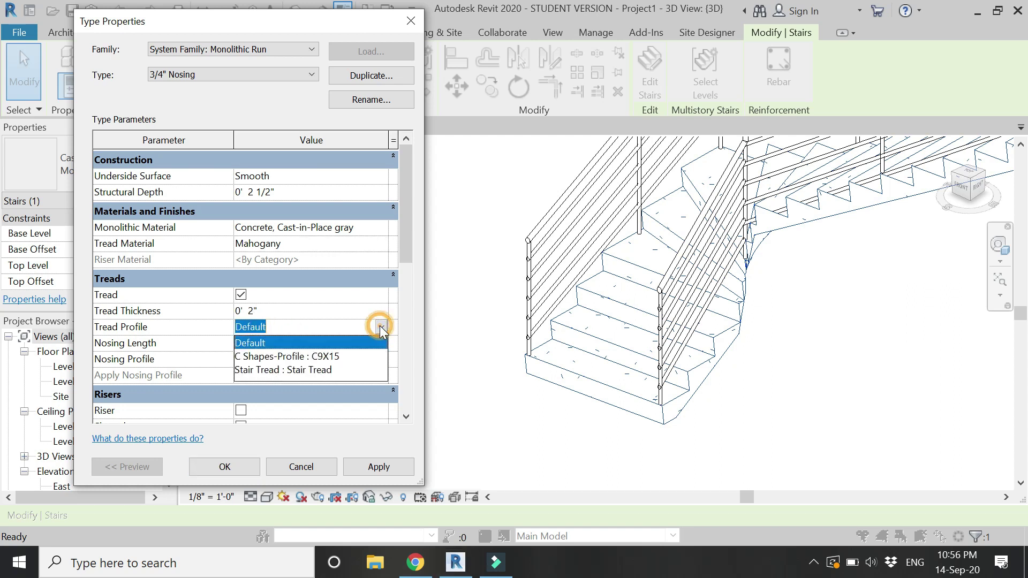
pyautogui.click(276, 343)
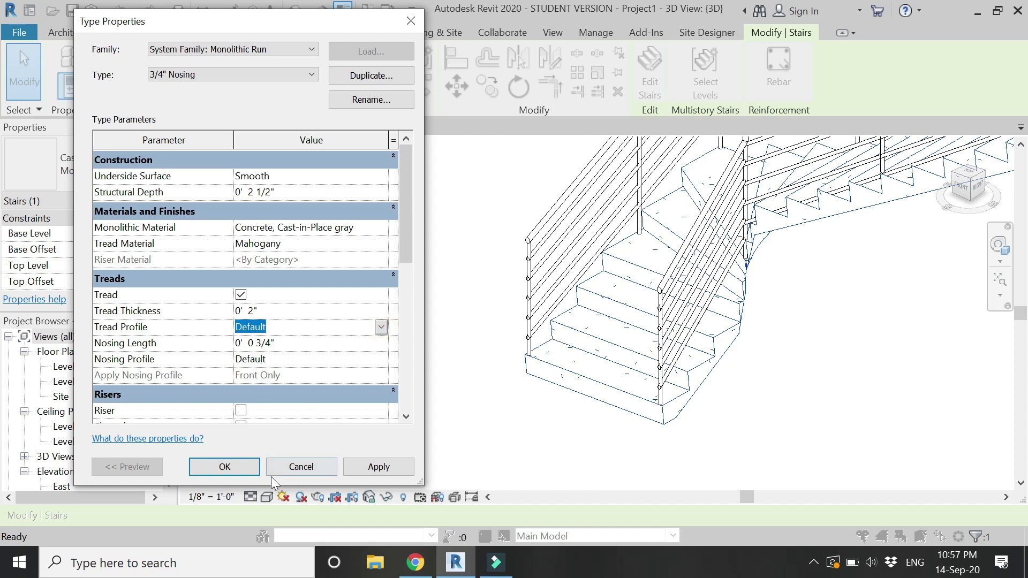
pyautogui.click(247, 467)
pyautogui.click(355, 464)
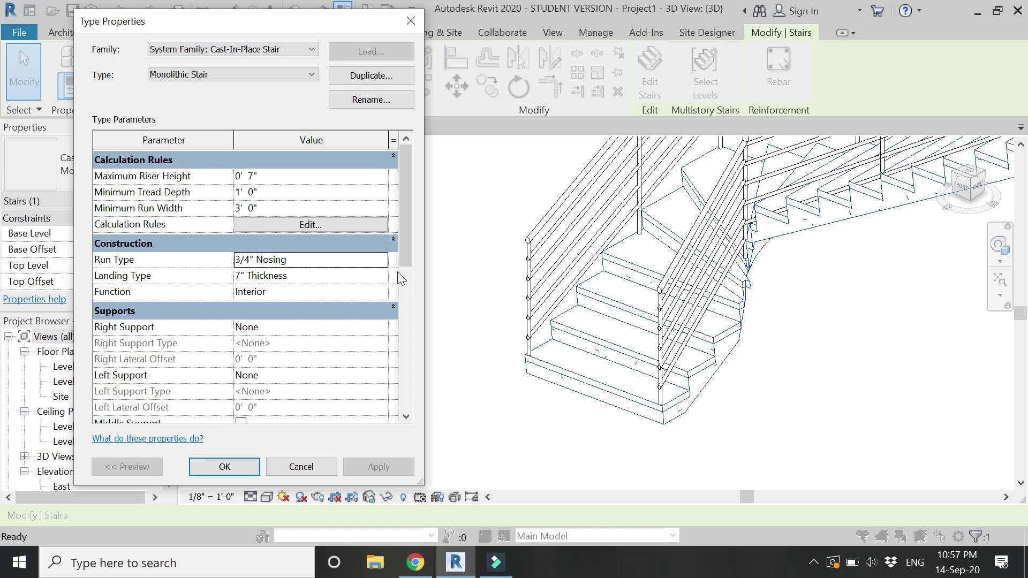
# Switch the run's tread profile to Stair Tread with a 1" nosing length.
pyautogui.click(382, 259)
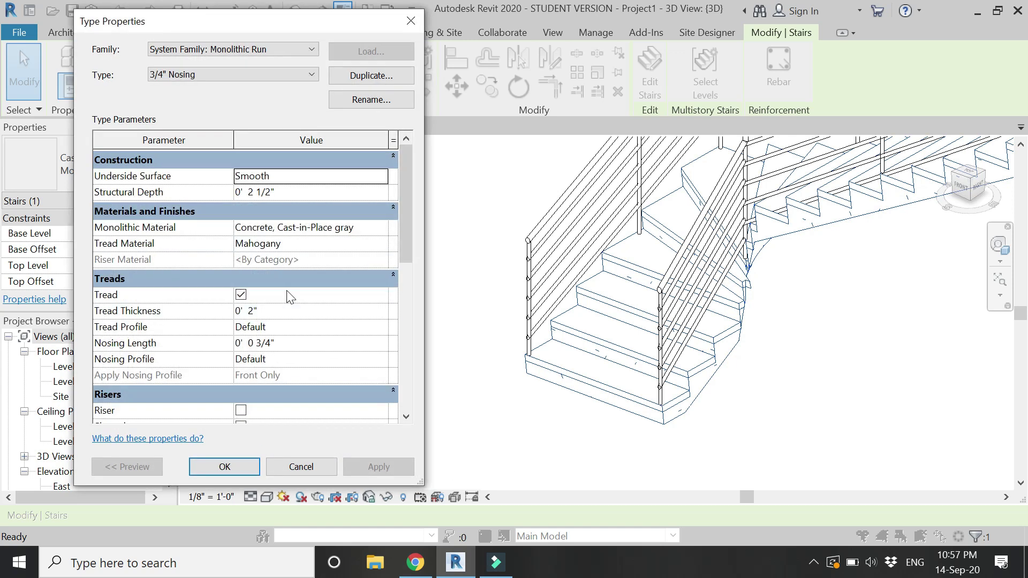
pyautogui.click(381, 328)
pyautogui.click(298, 373)
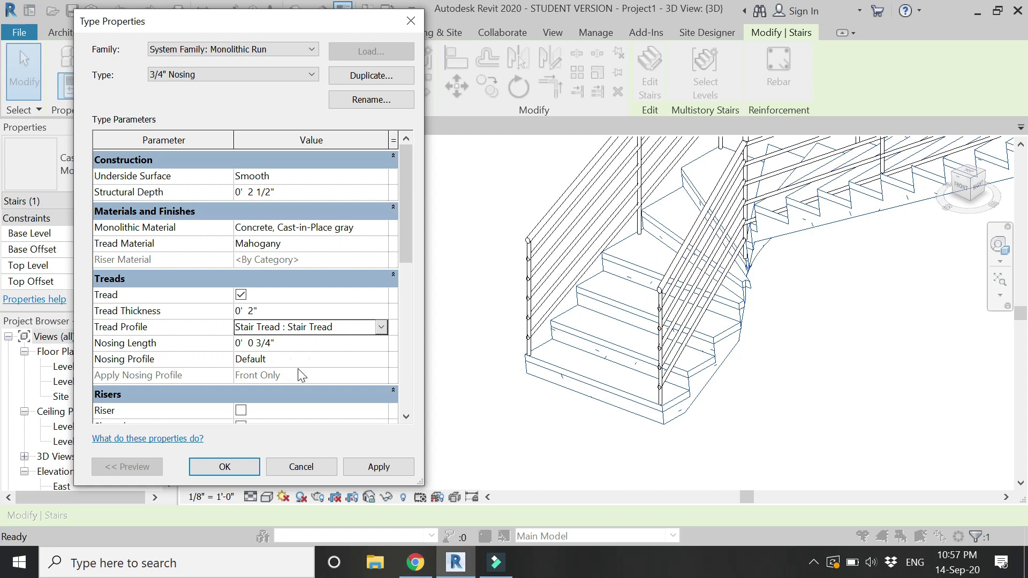
pyautogui.click(304, 344)
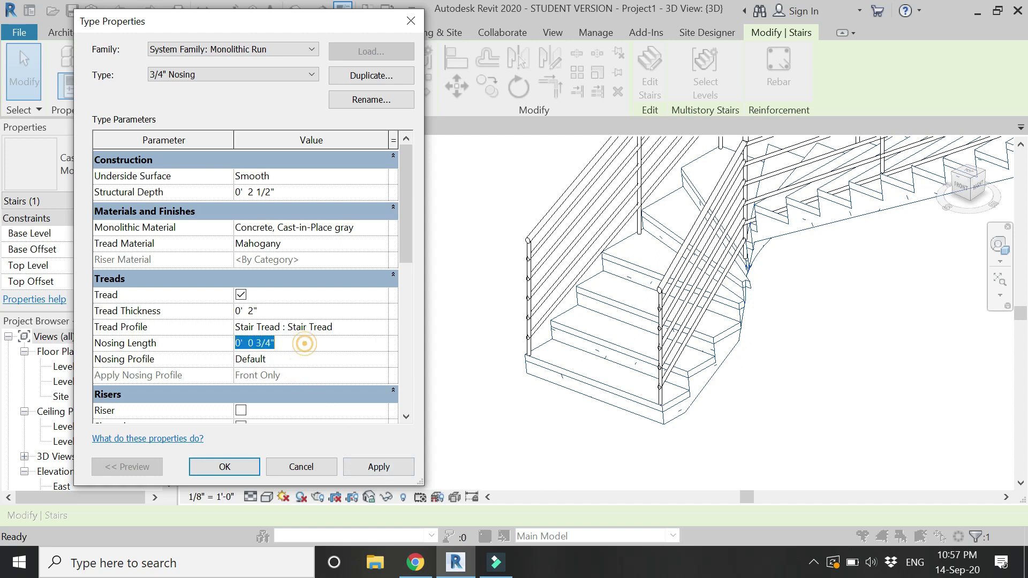
pyautogui.write('1"')
pyautogui.press('Return')
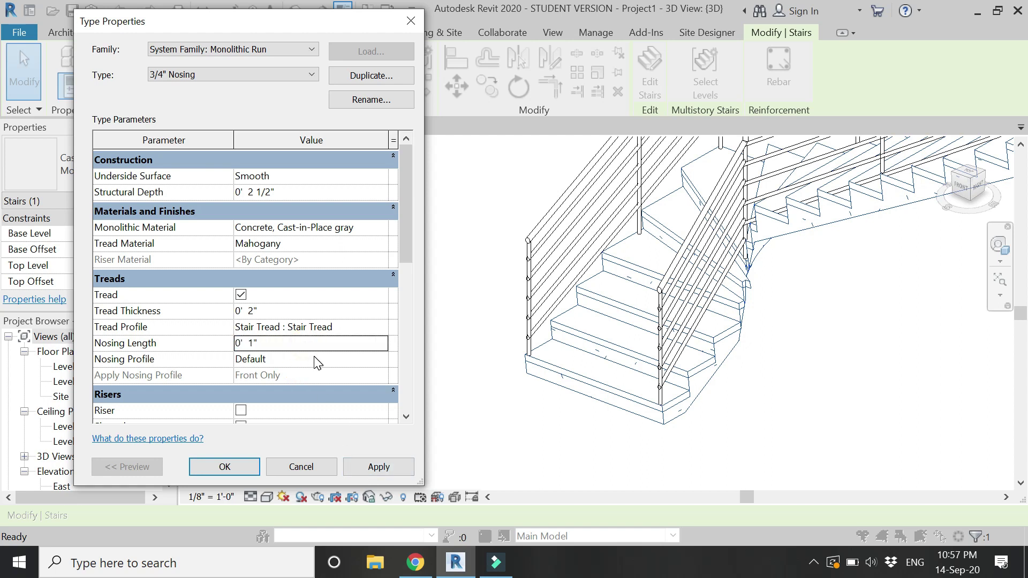
pyautogui.click(377, 466)
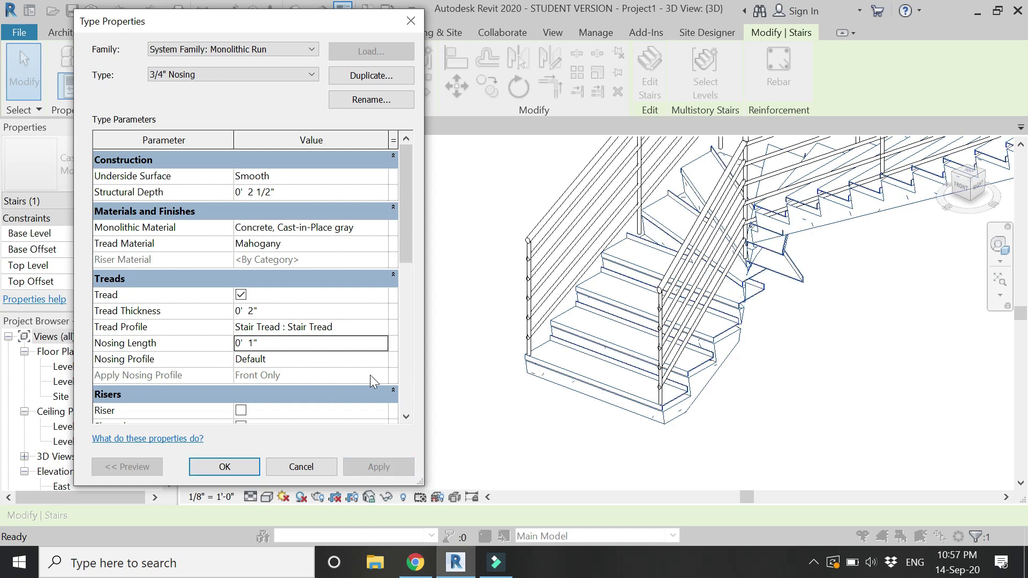
# Set the nosing profile to Stair Nosing - Pan.
pyautogui.click(383, 358)
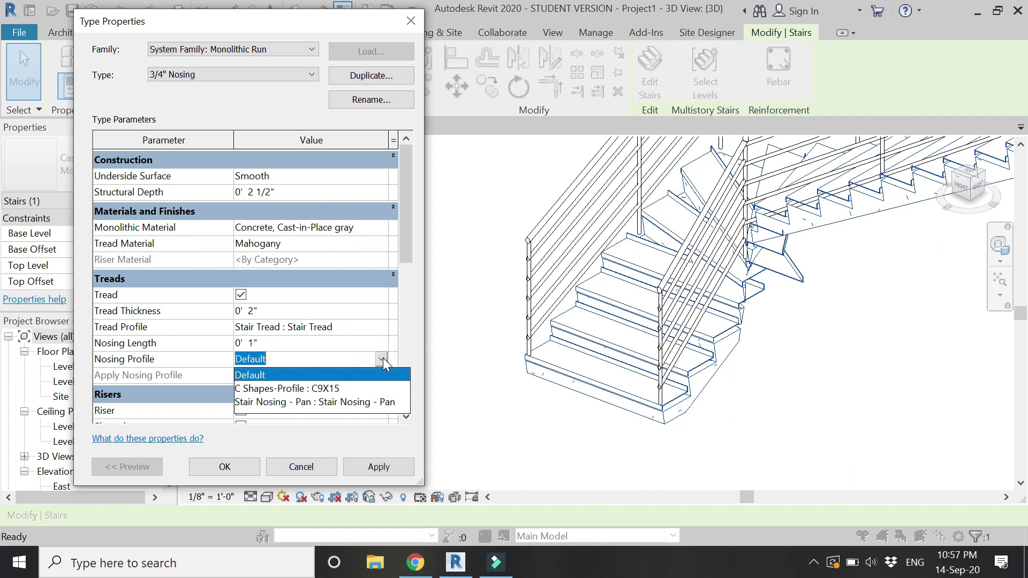
pyautogui.click(353, 404)
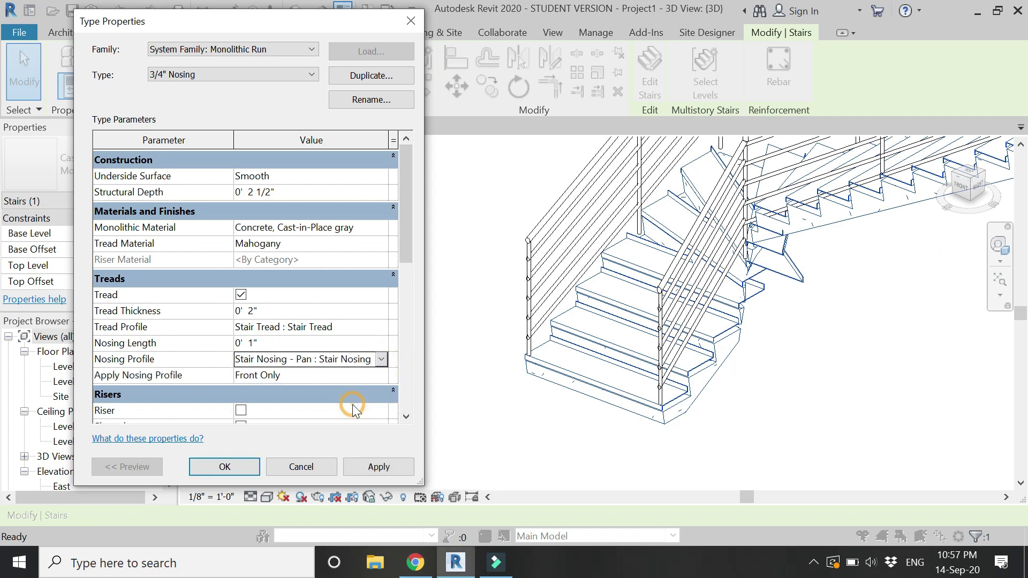
pyautogui.click(383, 467)
# Return the tread profile to Default and confirm both type dialogs.
pyautogui.click(382, 328)
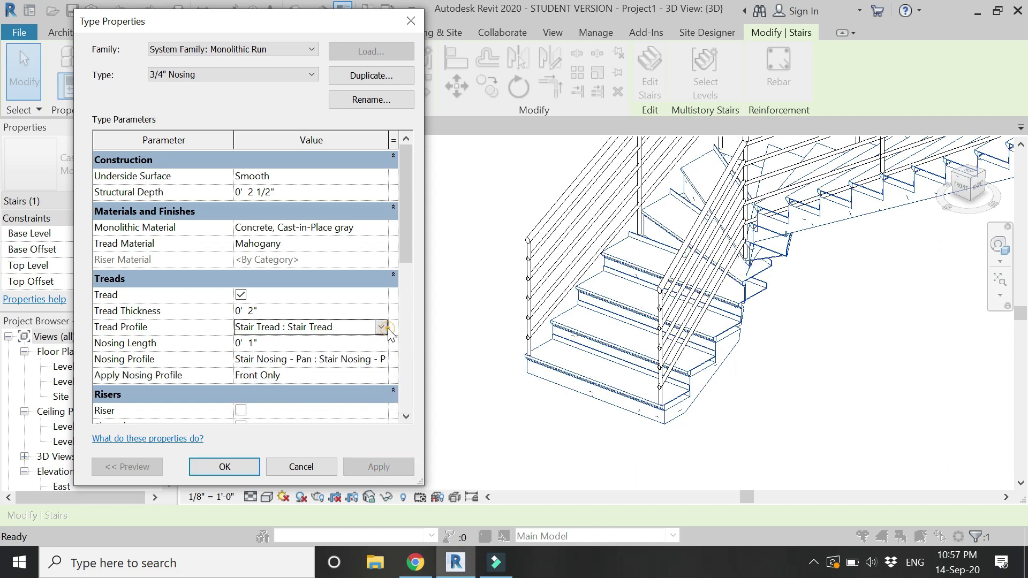
pyautogui.click(383, 328)
pyautogui.click(257, 340)
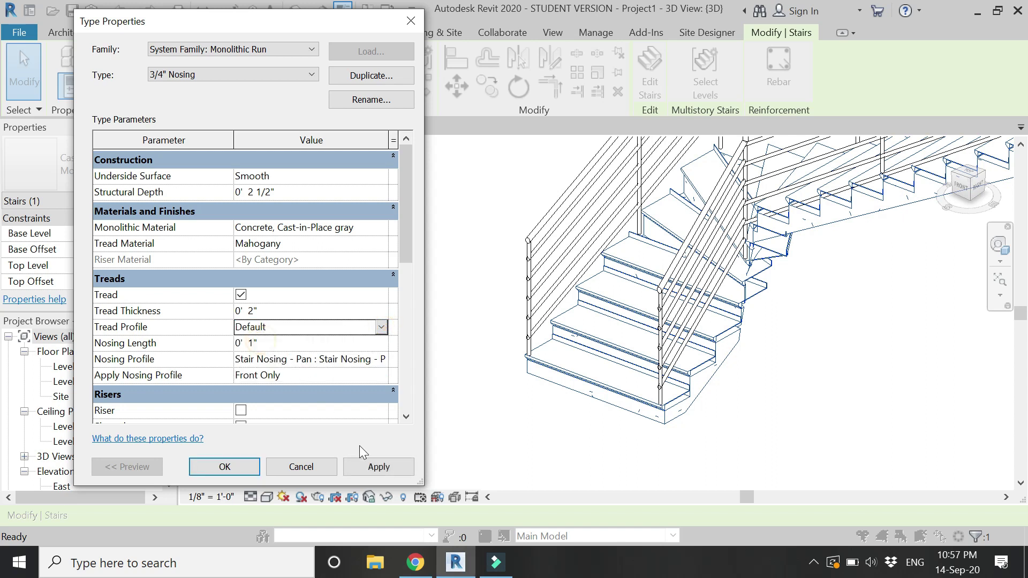
pyautogui.click(372, 467)
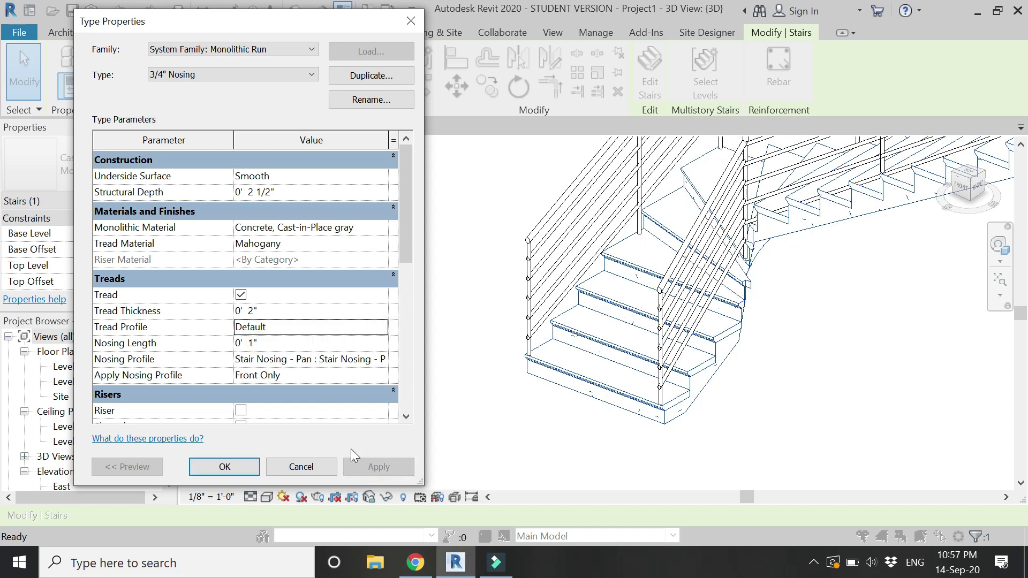
pyautogui.click(238, 465)
pyautogui.click(245, 471)
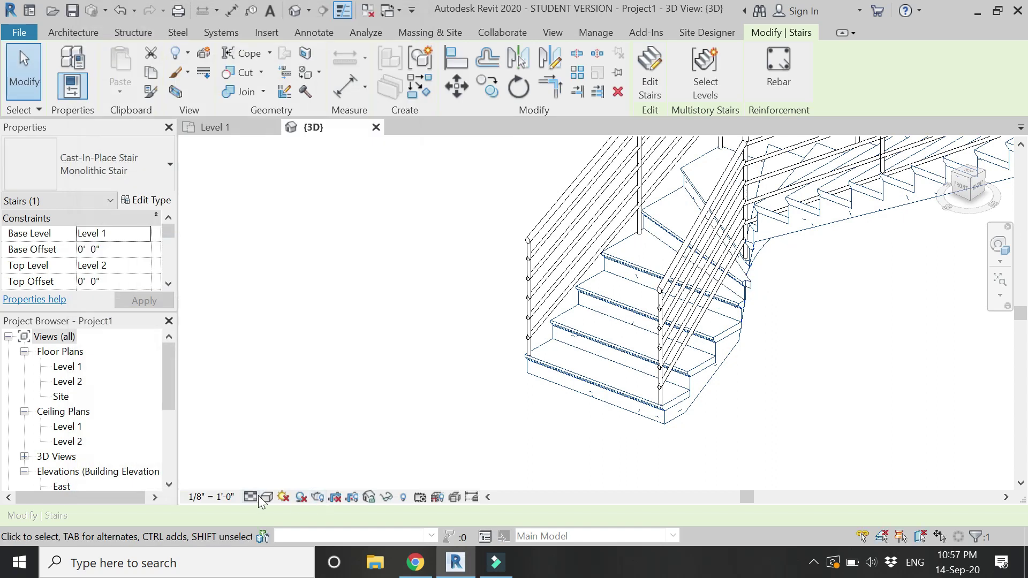
# Set the 3D view's visual style to Realistic and zoom in on the treads.
pyautogui.click(250, 497)
pyautogui.click(292, 464)
pyautogui.click(505, 417)
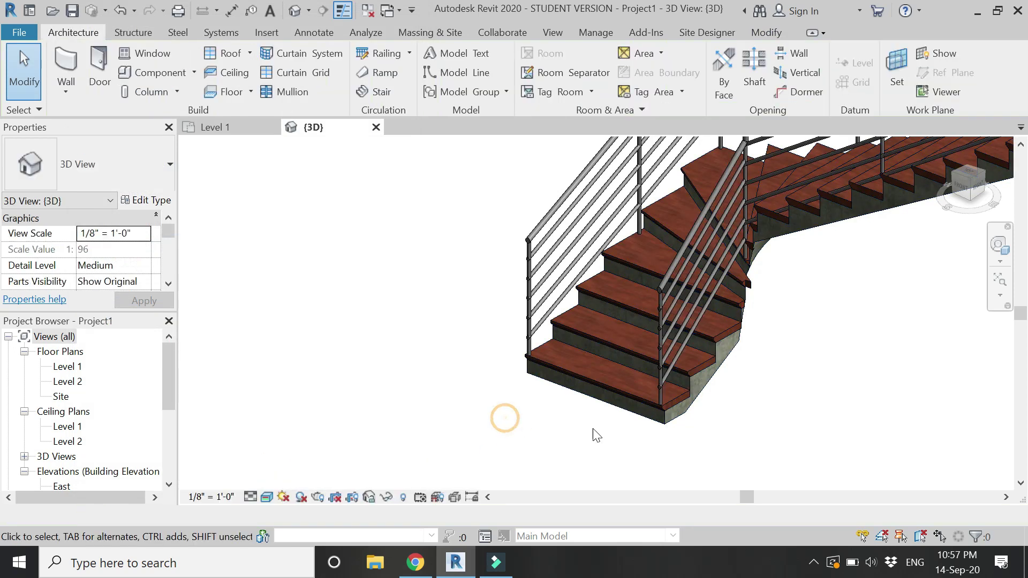
pyautogui.scroll(6, 677, 387)
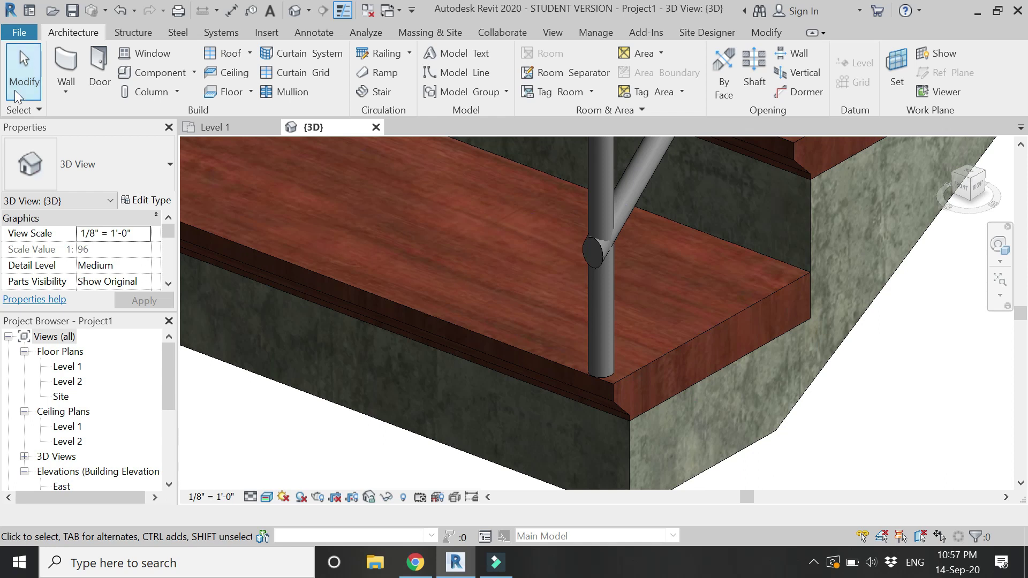
# Create a new family from the Profile-Stair Nosing.rft template.
pyautogui.click(28, 34)
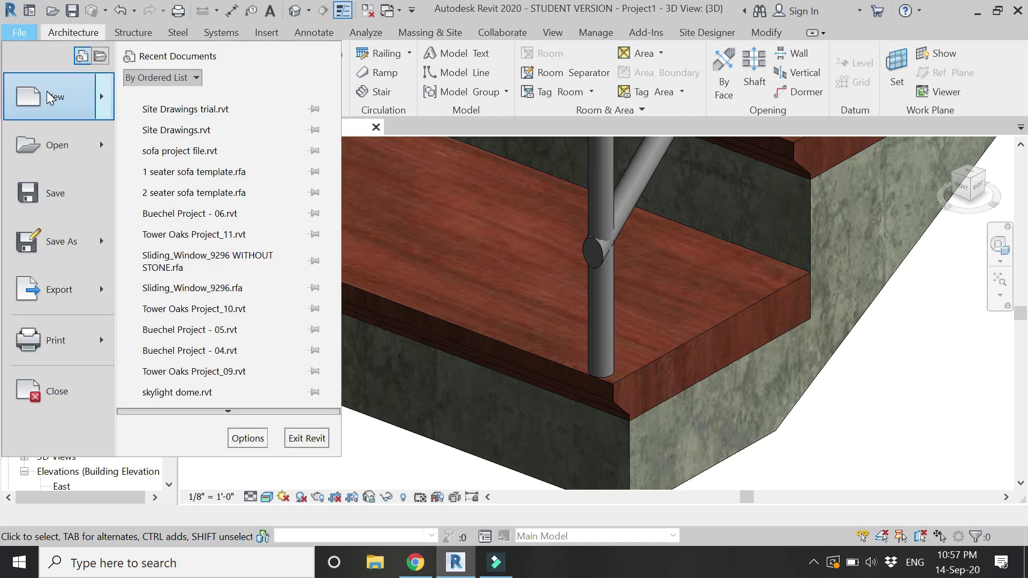
pyautogui.moveTo(32, 97)
pyautogui.click(210, 144)
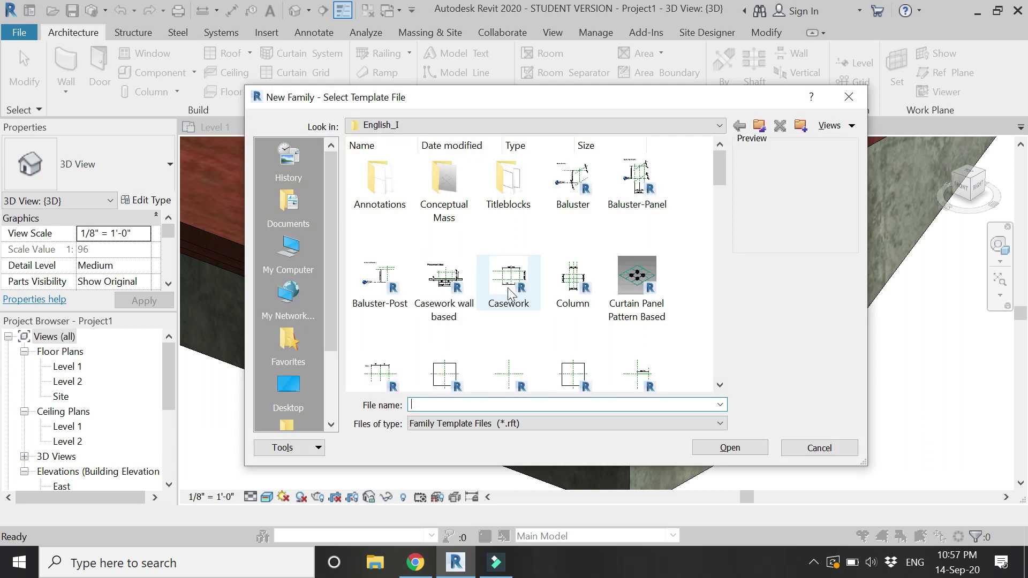
pyautogui.scroll(-5, 508, 288)
pyautogui.click(444, 179)
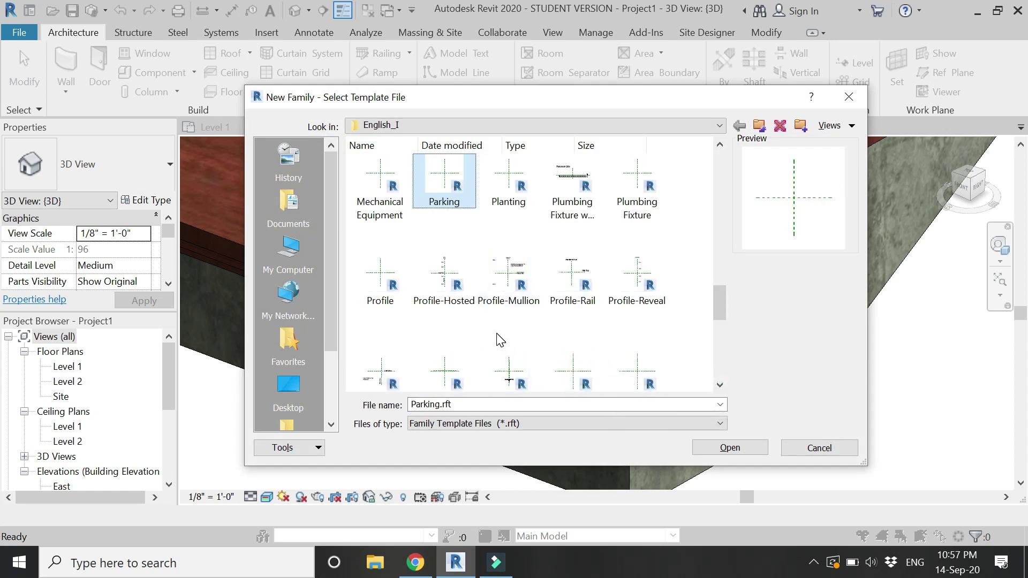
pyautogui.scroll(-3, 498, 347)
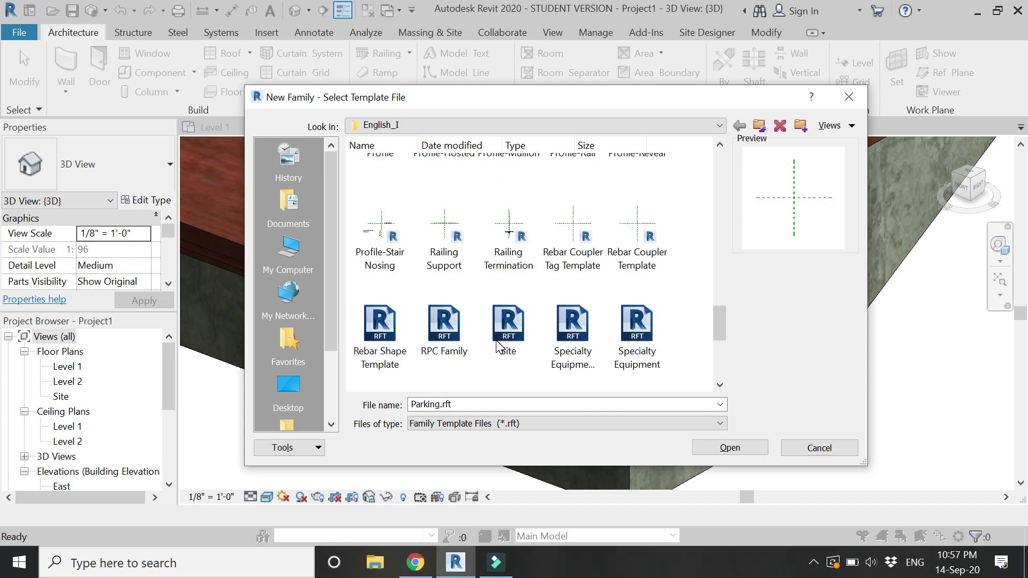
pyautogui.click(384, 236)
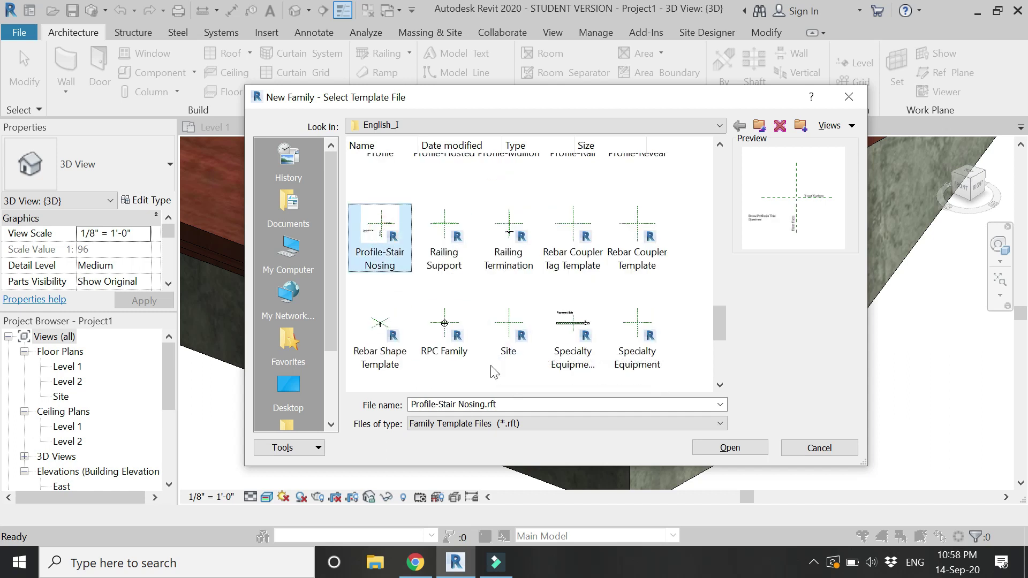
pyautogui.click(728, 447)
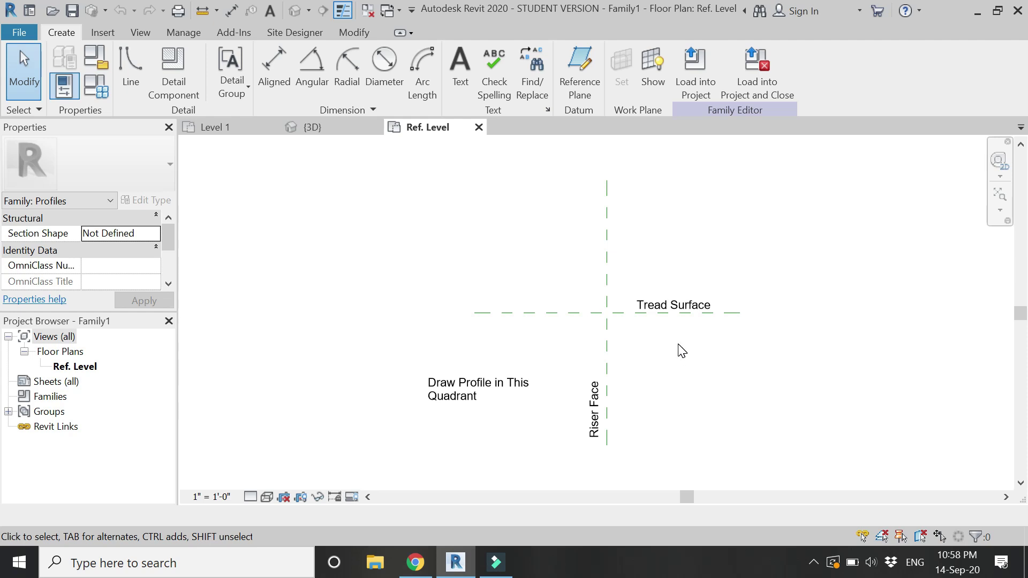
# Start a profile line at the reference-plane intersection with a 1" horizontal segment.
pyautogui.scroll(3, 669, 321)
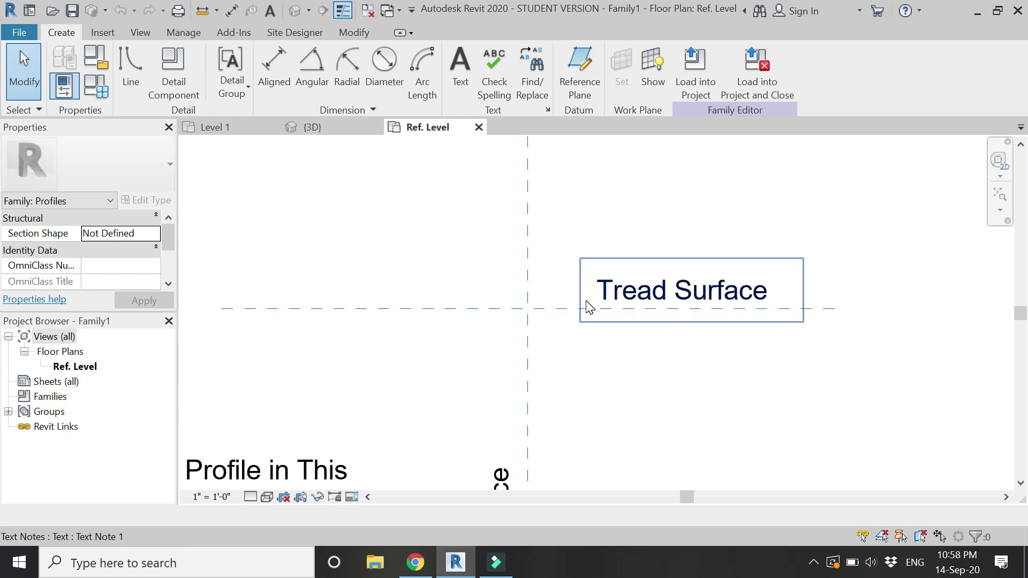
pyautogui.scroll(-2, 533, 256)
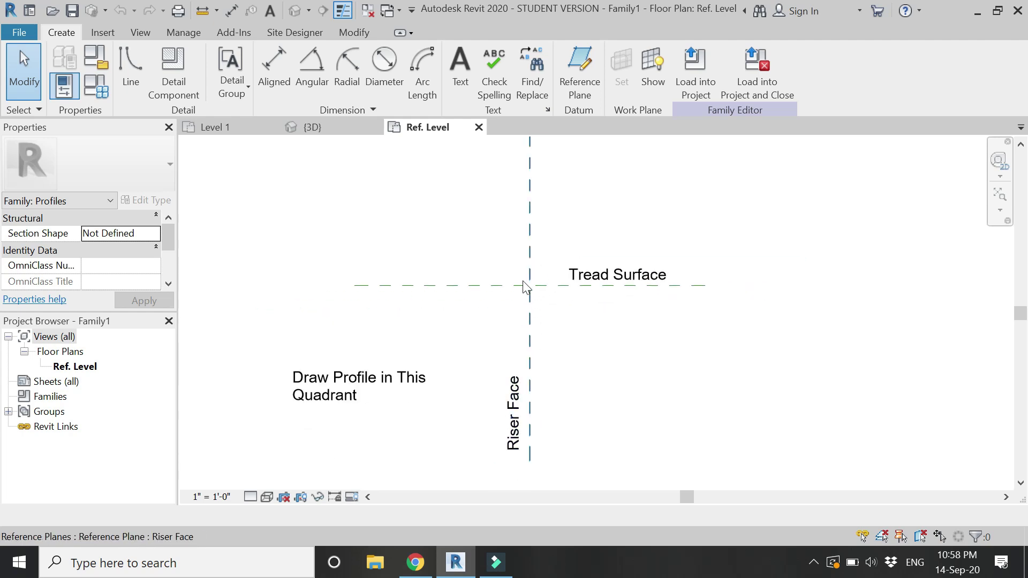
pyautogui.scroll(3, 525, 287)
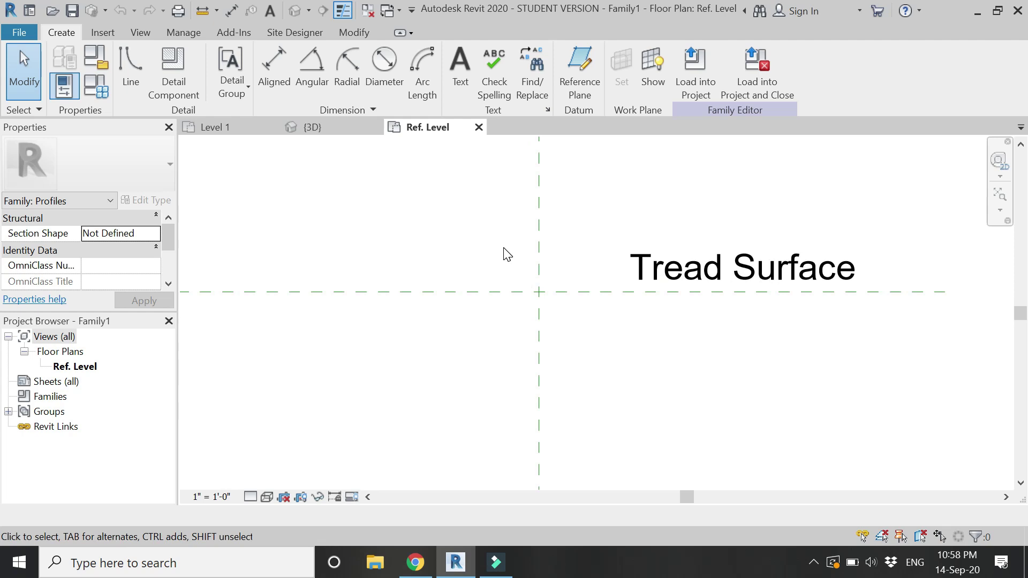
pyautogui.click(140, 77)
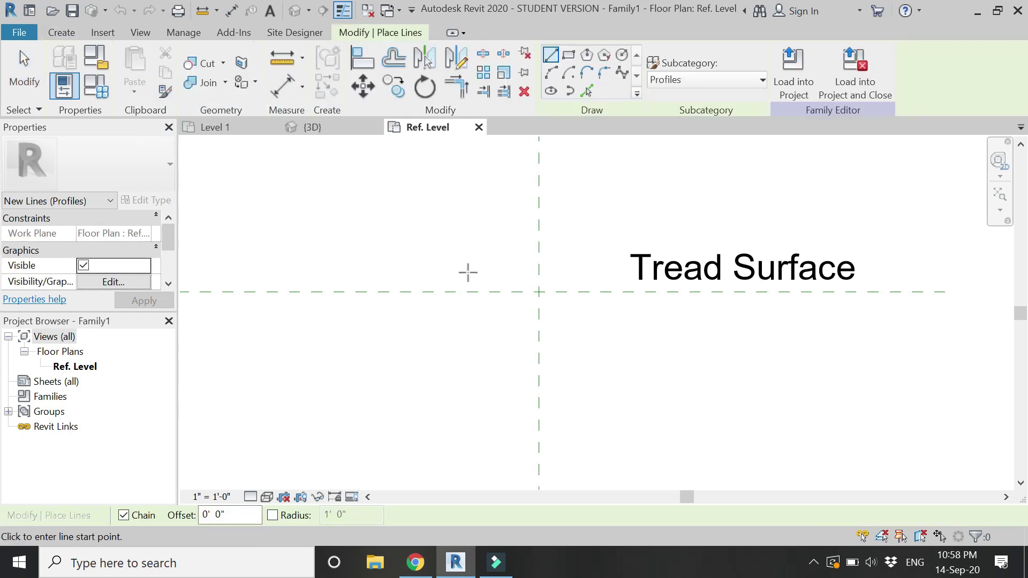
pyautogui.scroll(4, 551, 284)
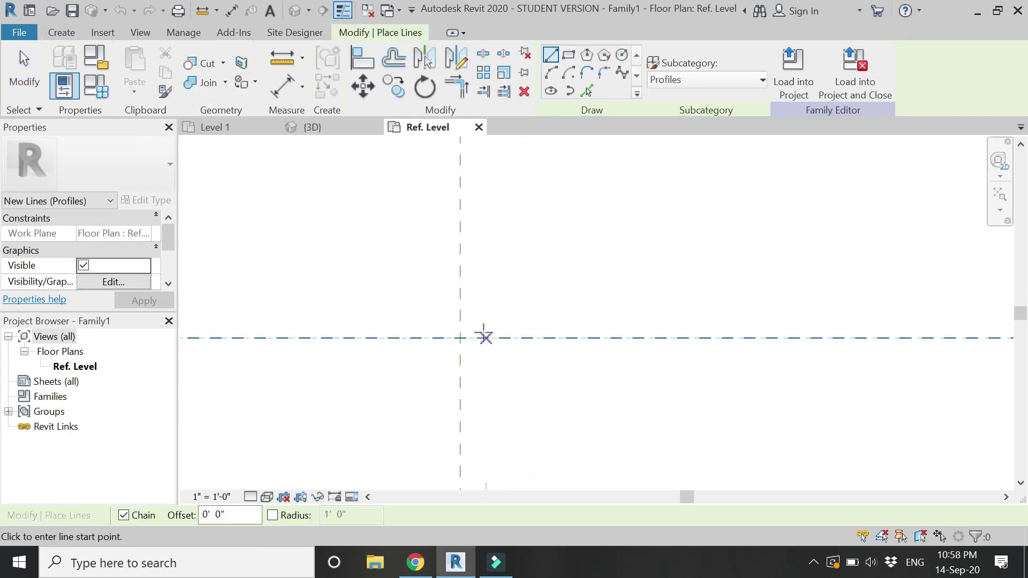
pyautogui.click(459, 339)
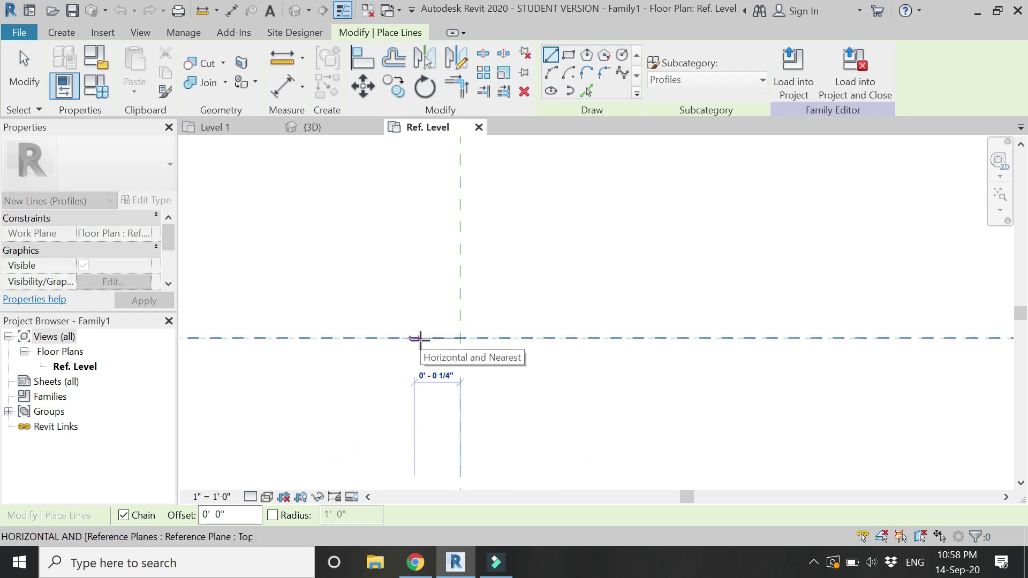
pyautogui.write('1/4')
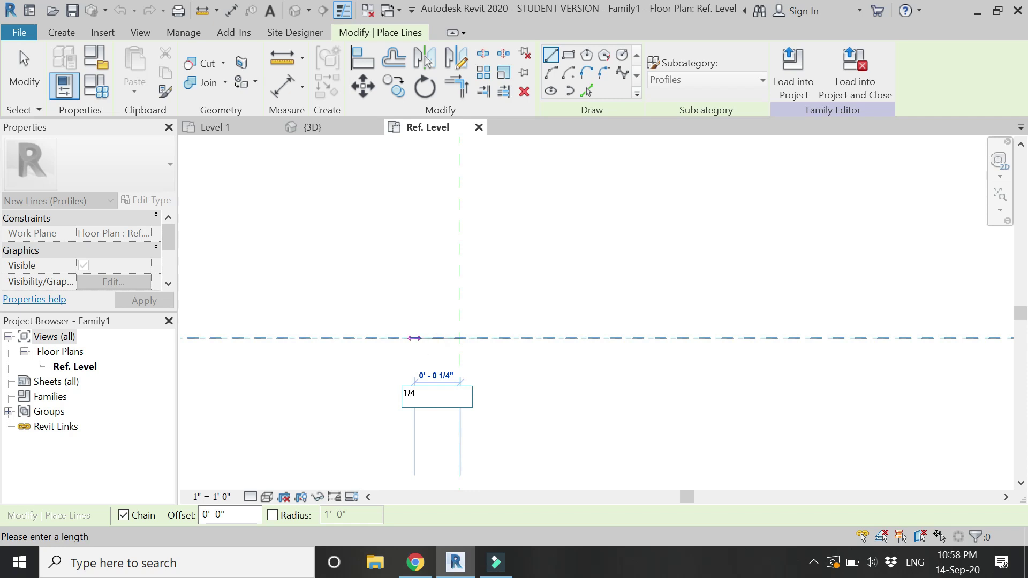
pyautogui.press('Return')
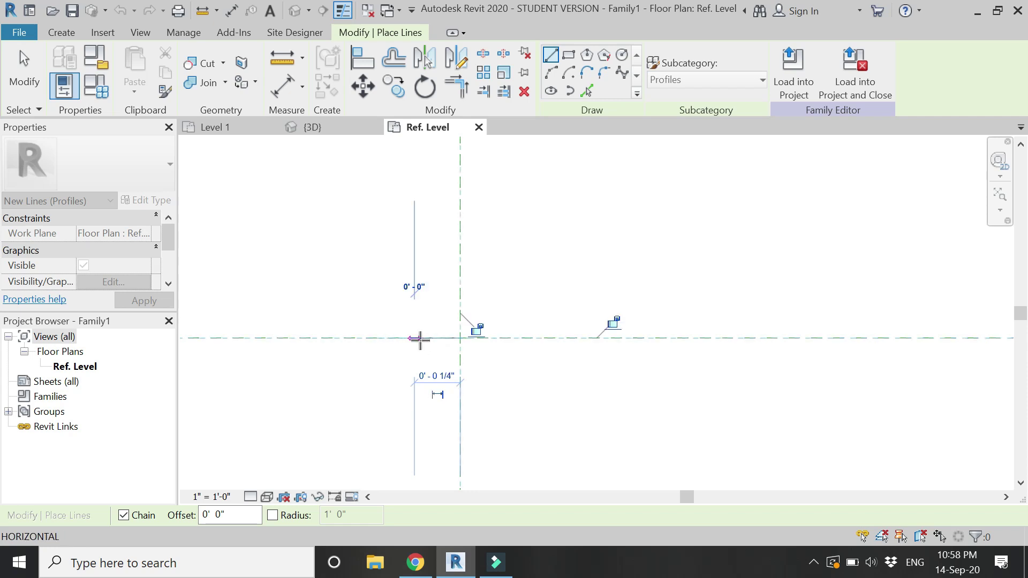
pyautogui.click(415, 338)
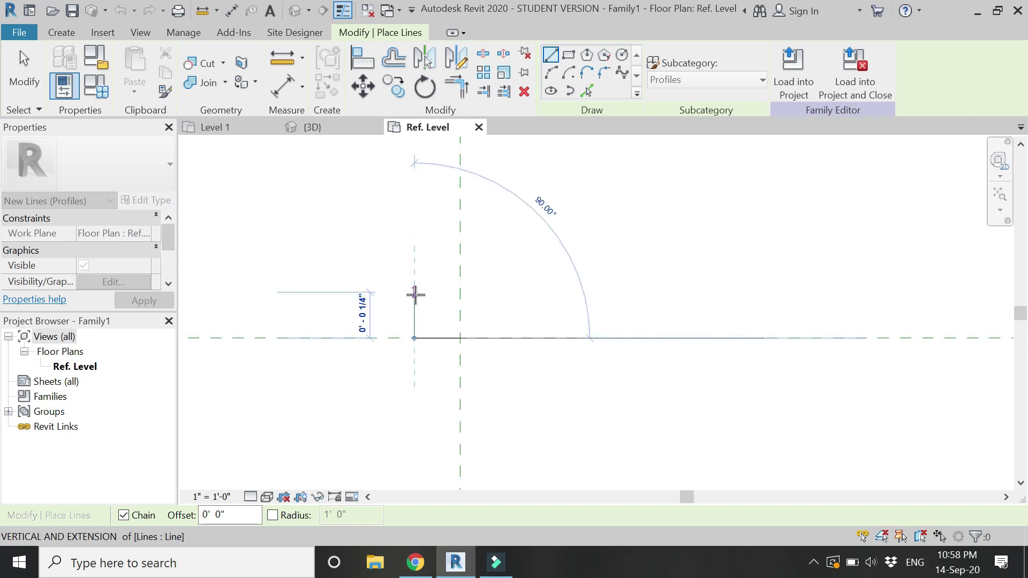
# Draw the 2" vertical side and close the rectangle.
pyautogui.write('2')
pyautogui.press('Return')
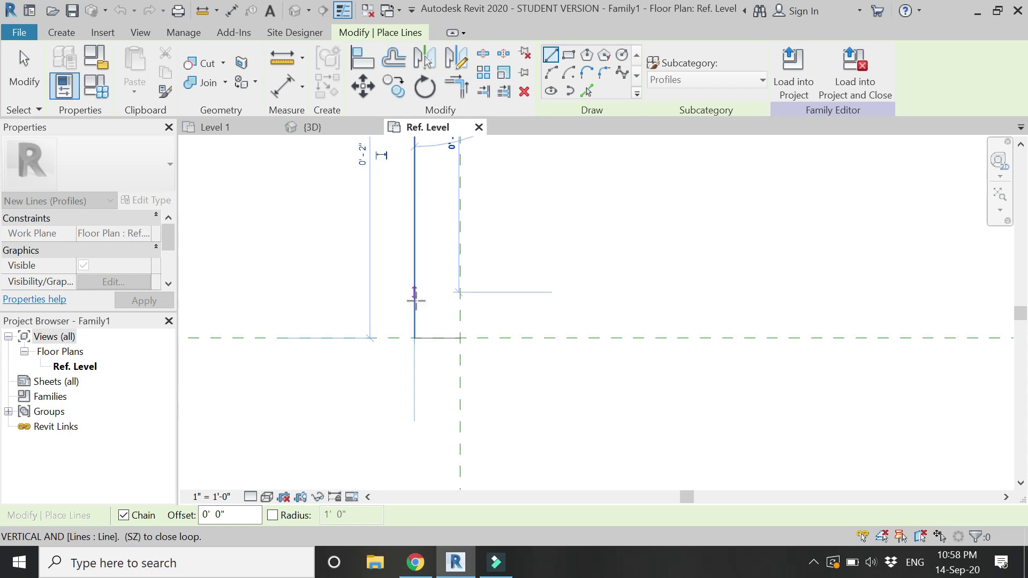
pyautogui.scroll(-4, 433, 385)
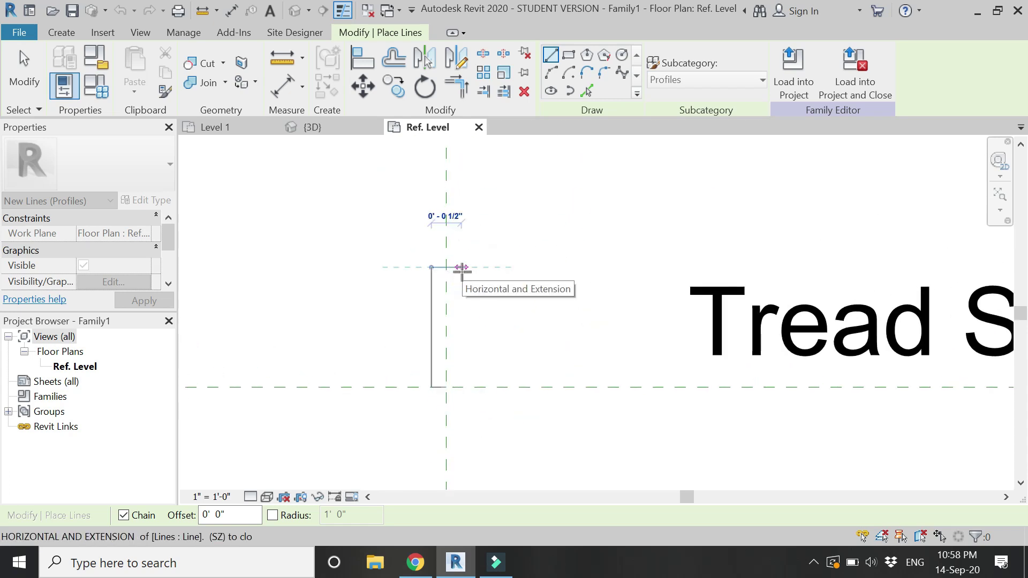
pyautogui.click(462, 267)
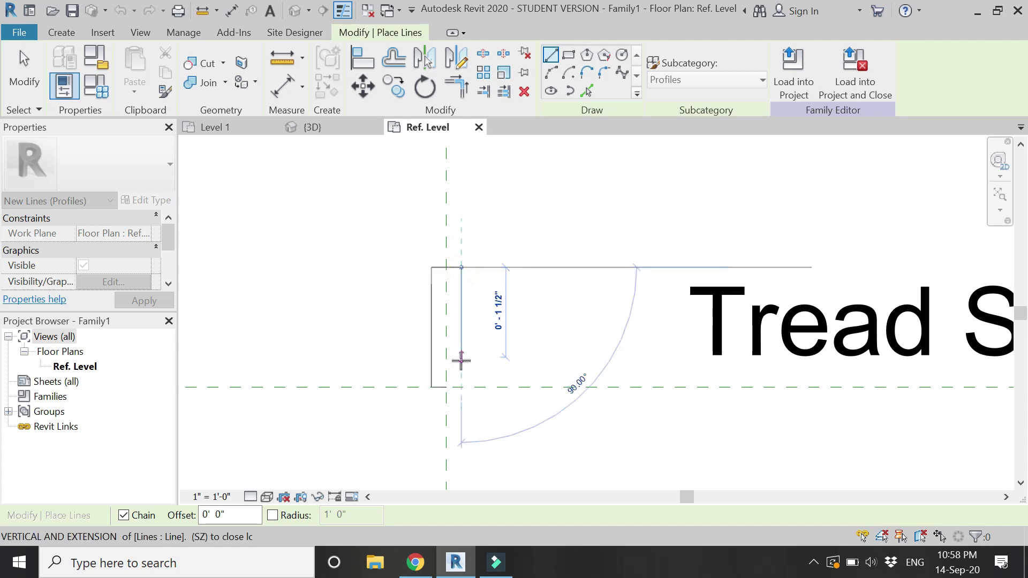
pyautogui.click(462, 387)
pyautogui.press('Escape')
pyautogui.press('Escape')
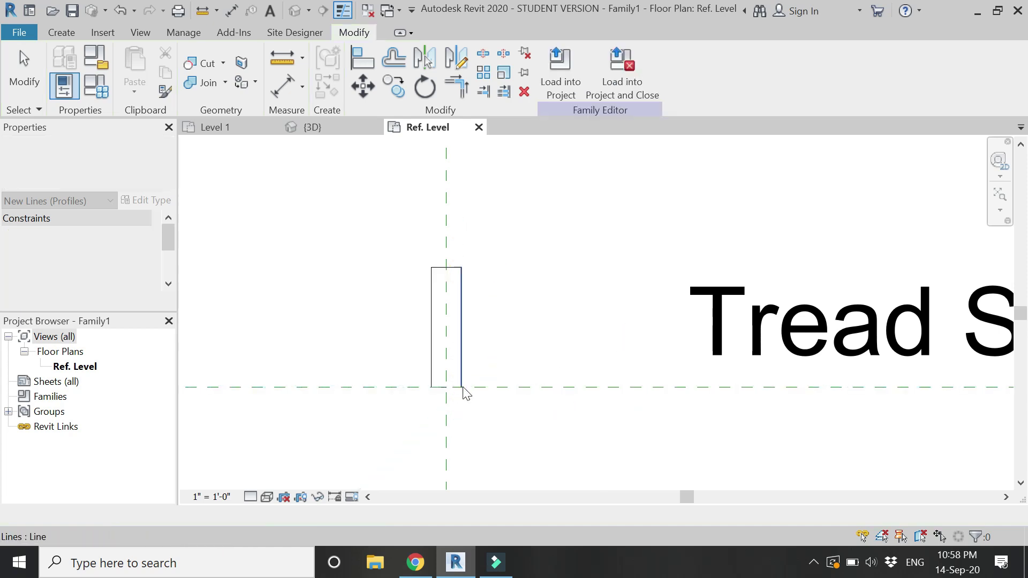
# Change the rectangle's width dimension to 1'.
pyautogui.press('r')
pyautogui.click(461, 384)
pyautogui.press('Escape')
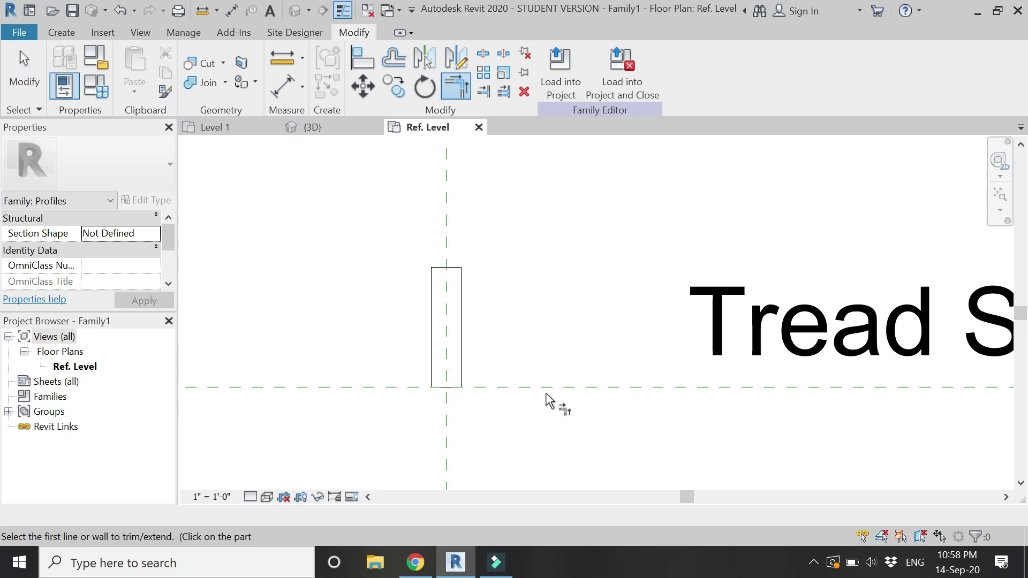
pyautogui.press('Escape')
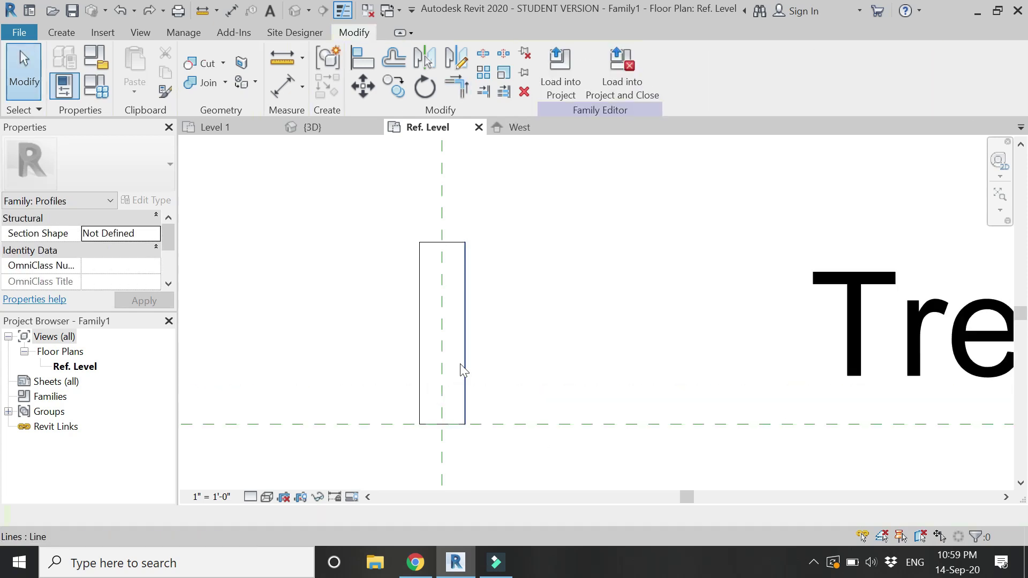
pyautogui.click(460, 364)
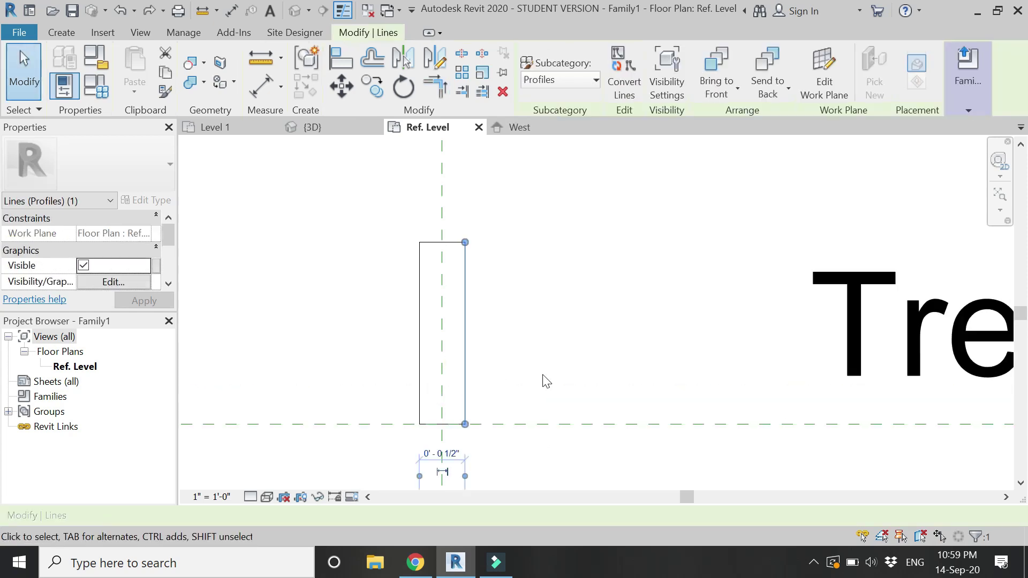
pyautogui.scroll(-1, 544, 378)
pyautogui.scroll(1, 471, 429)
pyautogui.click(473, 424)
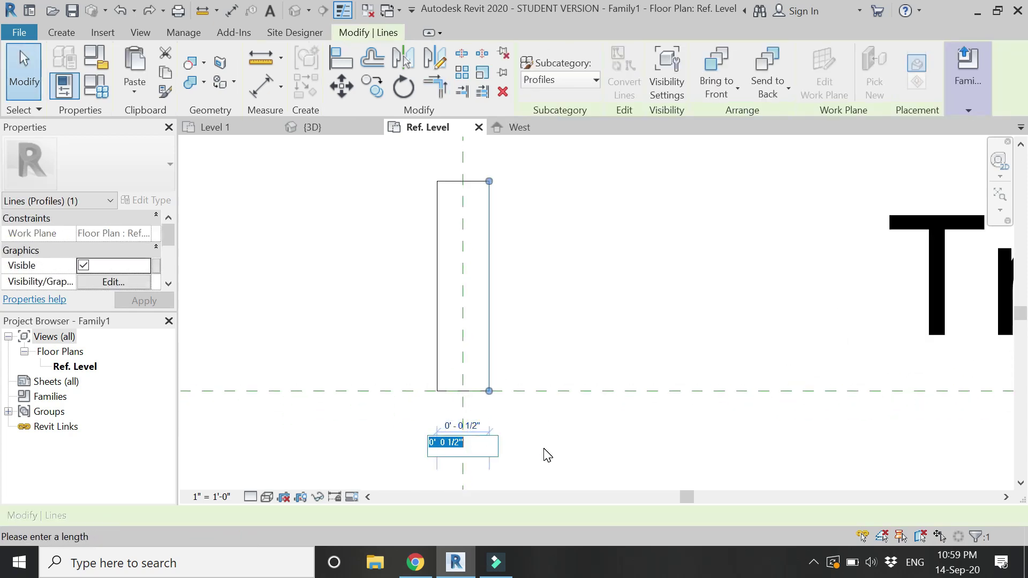
pyautogui.write("1'")
pyautogui.press('Return')
pyautogui.click(523, 419)
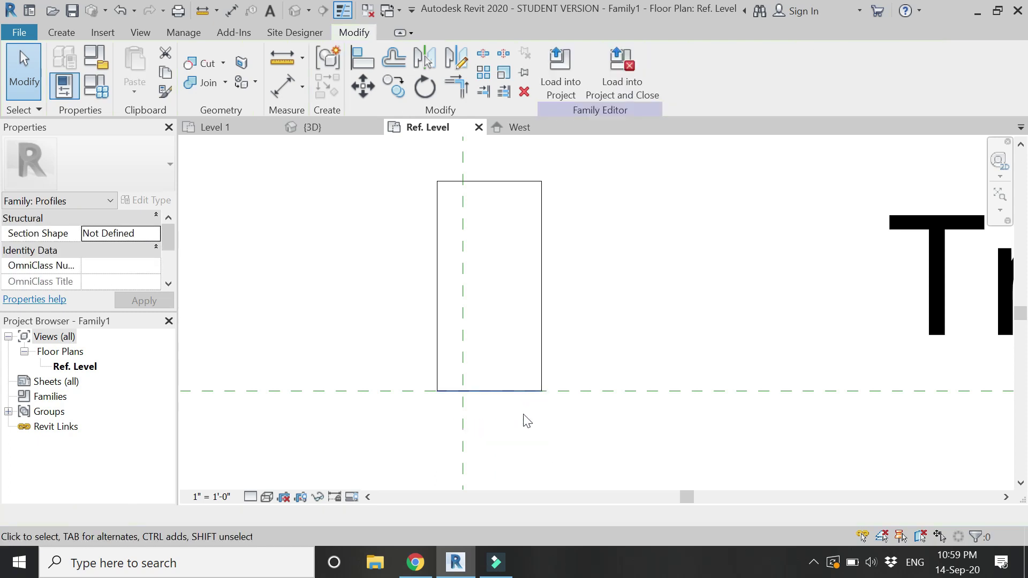
# Copy the rectangle so its bottom midpoint sits on the reference-plane intersection.
pyautogui.press('Tab')
pyautogui.click(490, 282)
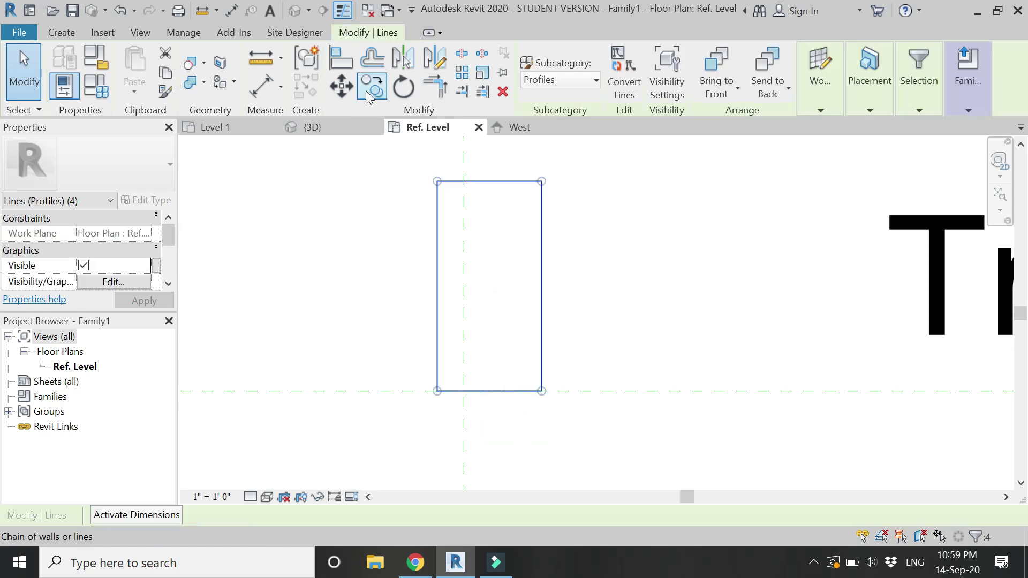
pyautogui.click(369, 91)
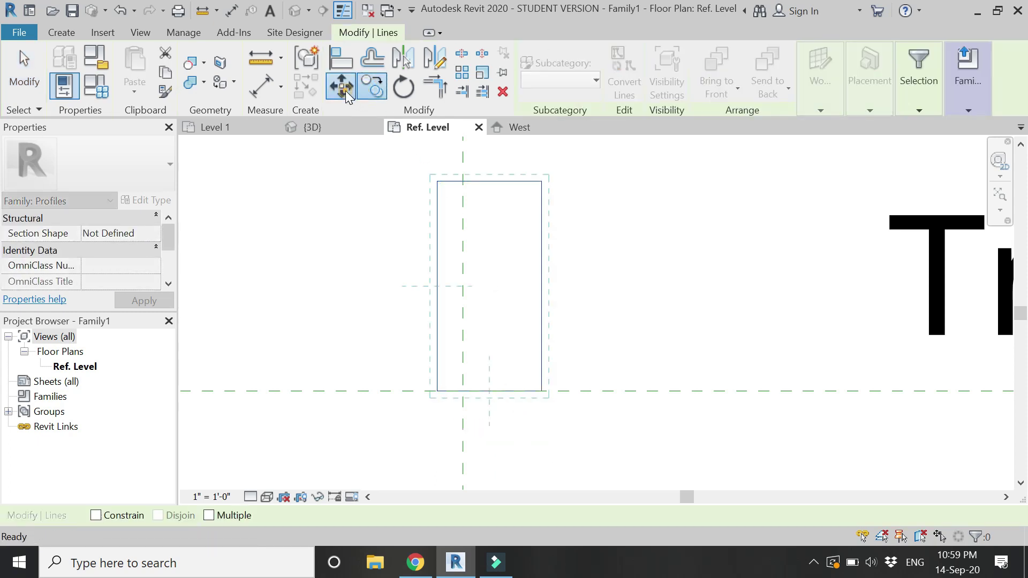
pyautogui.click(490, 391)
pyautogui.click(463, 391)
pyautogui.press('Escape')
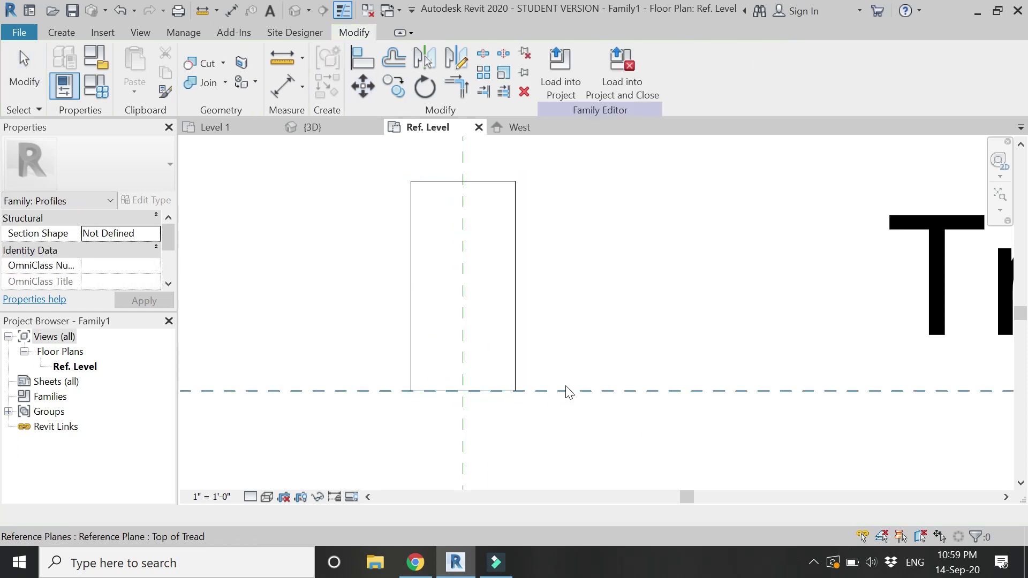
pyautogui.scroll(-4, 481, 364)
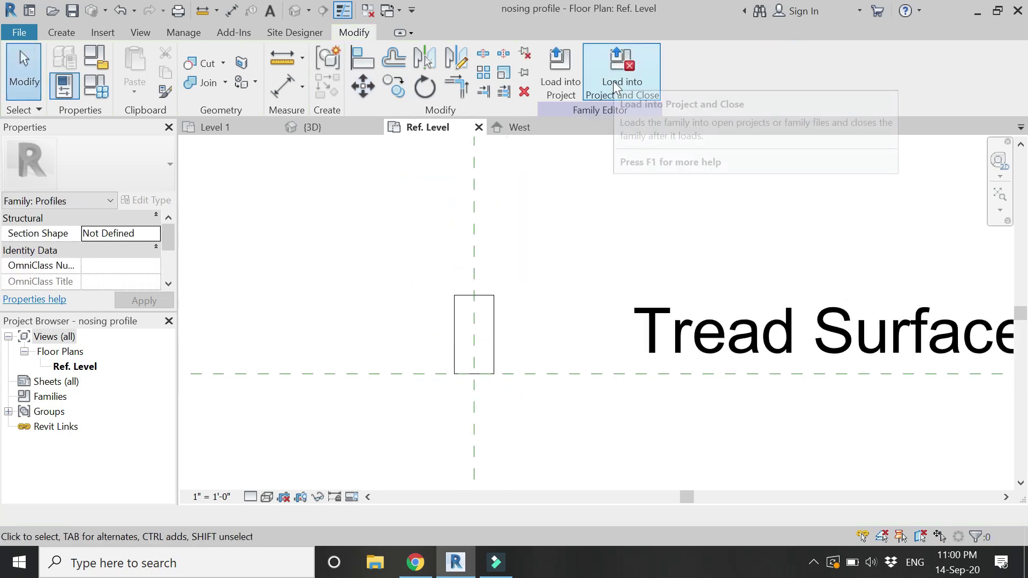
# Load the nosing profile family into the project and select the stair in {3D}.
pyautogui.click(611, 89)
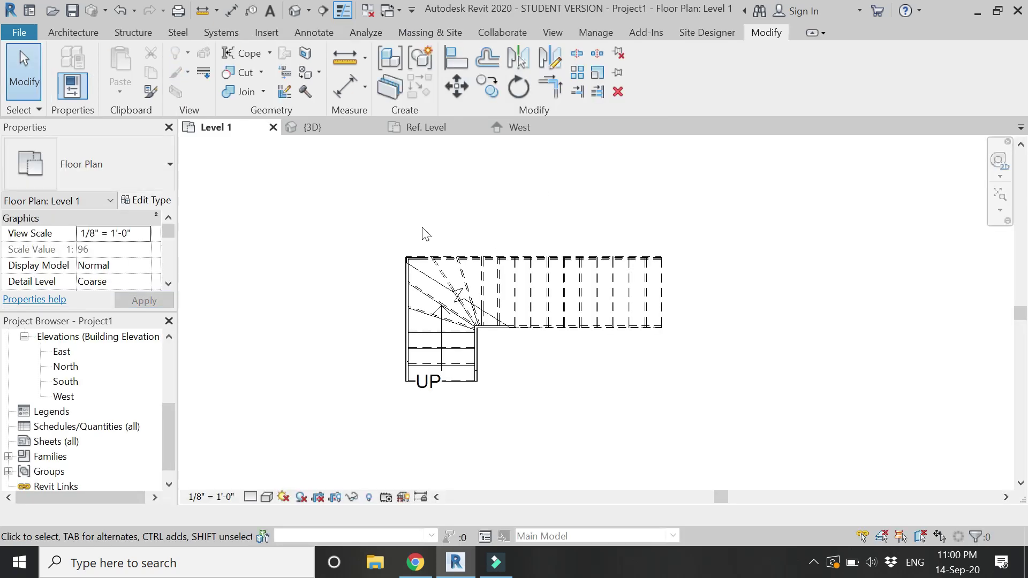
pyautogui.click(316, 128)
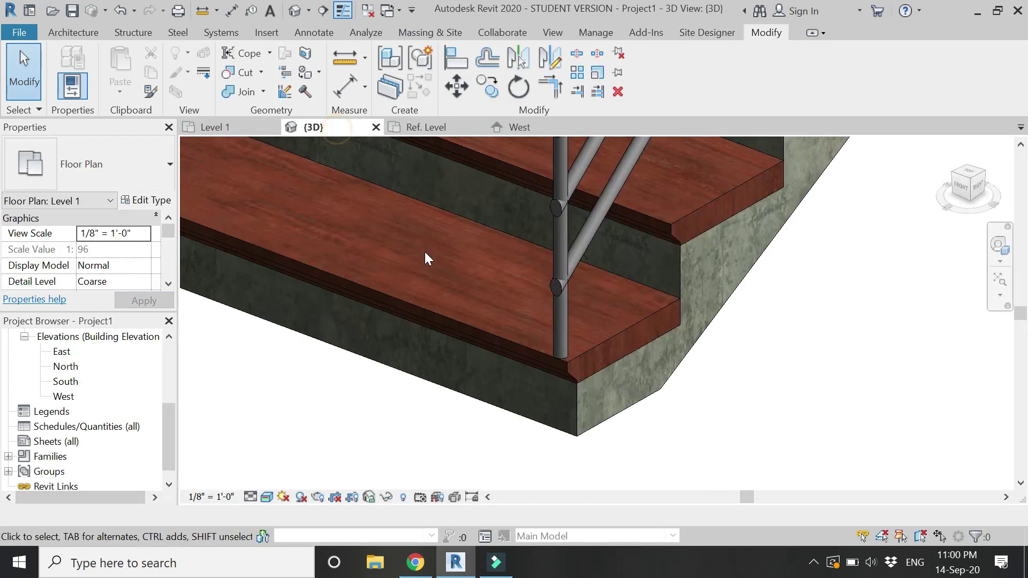
pyautogui.click(512, 342)
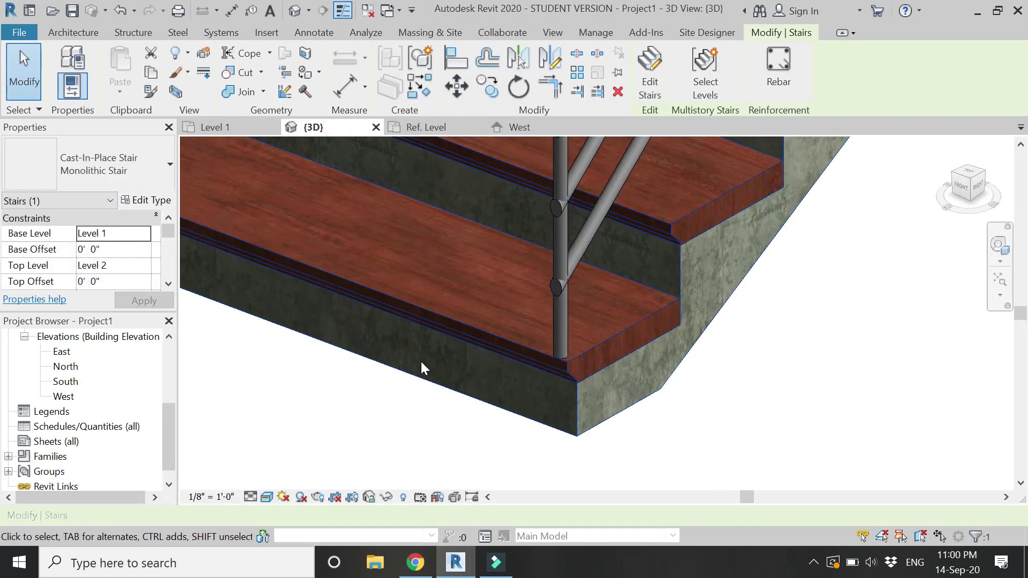
# Set the 3/4" Nosing run type's Nosing Profile to 'nosing profile' and confirm.
pyautogui.click(154, 203)
pyautogui.click(376, 264)
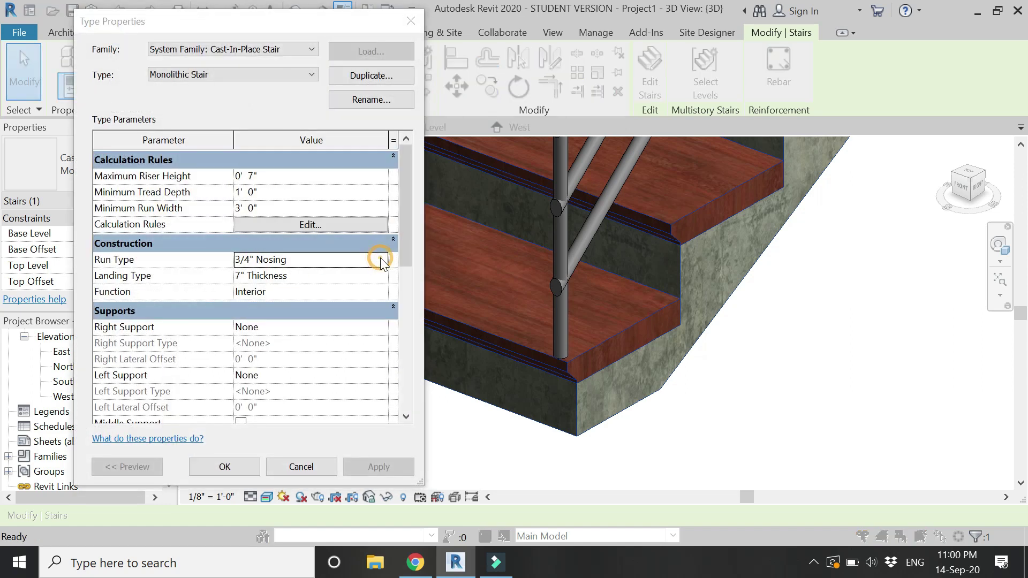
pyautogui.click(384, 260)
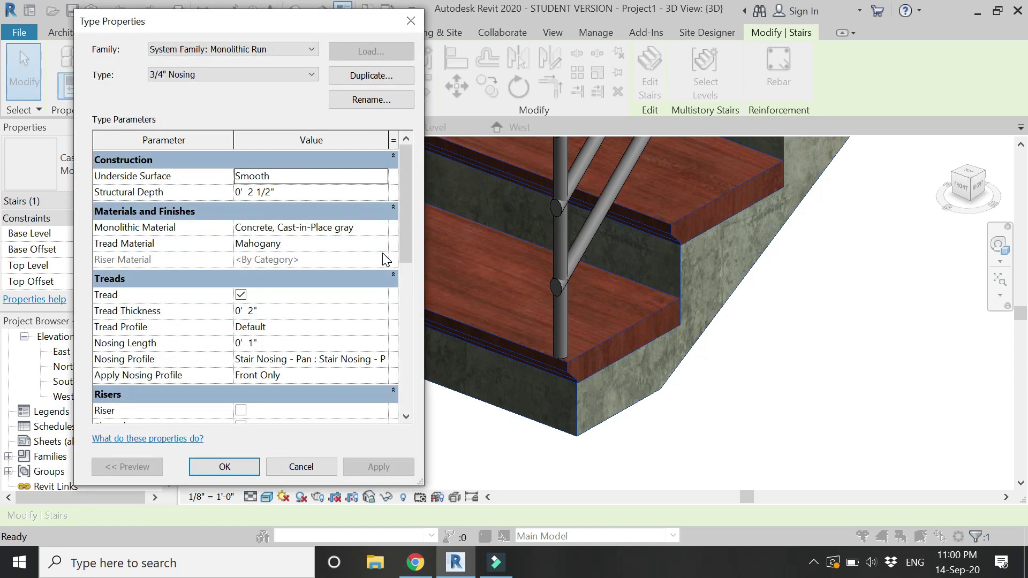
pyautogui.click(379, 365)
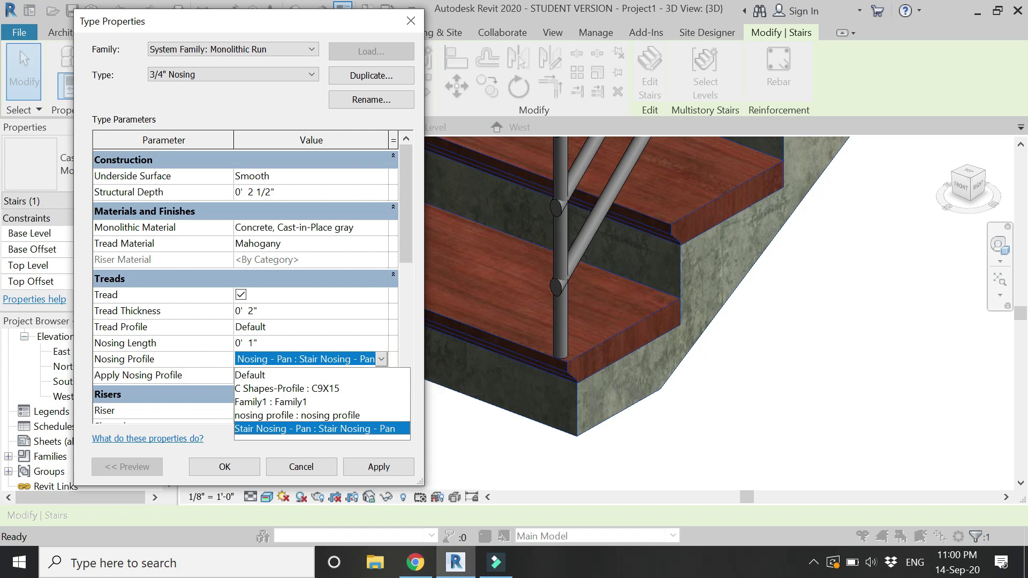
pyautogui.click(351, 416)
pyautogui.click(367, 469)
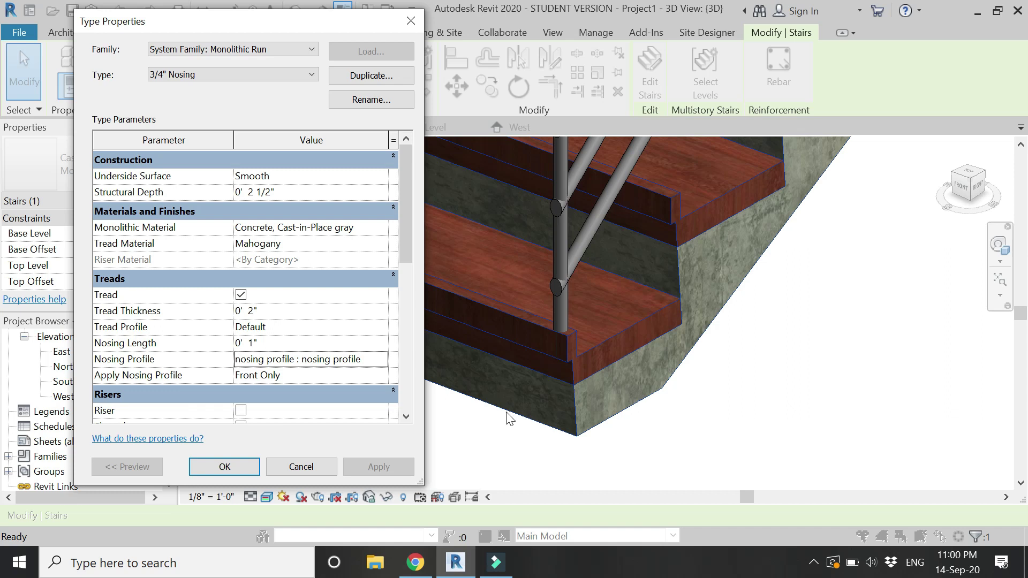
pyautogui.click(225, 466)
pyautogui.click(273, 466)
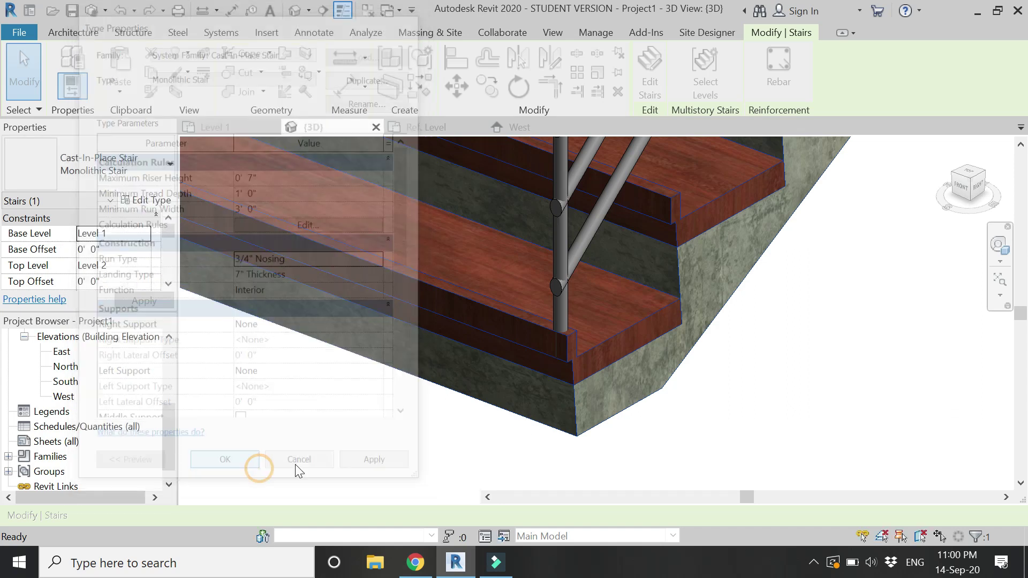
pyautogui.click(744, 413)
pyautogui.scroll(-3, 743, 413)
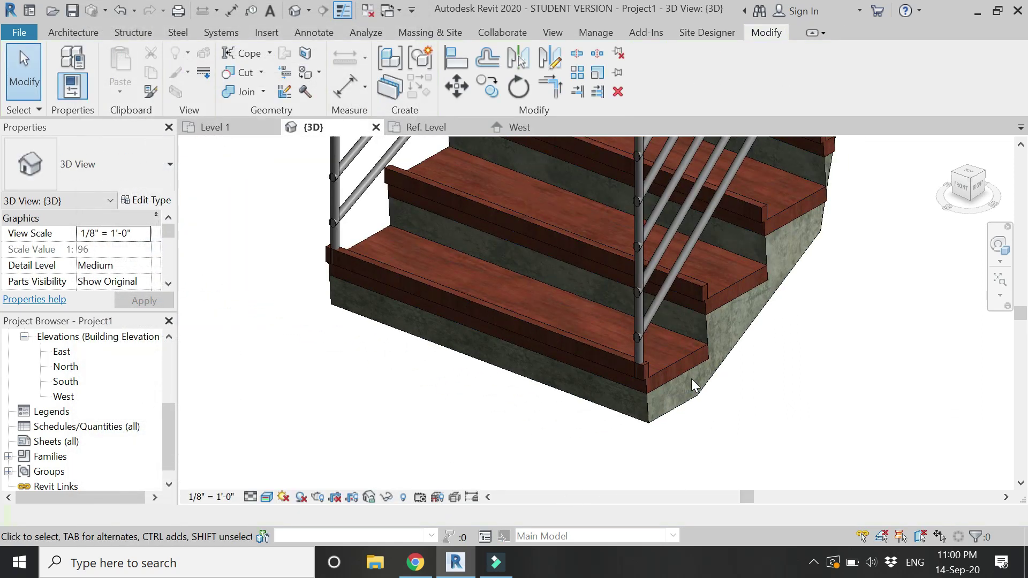
pyautogui.scroll(3, 692, 378)
# In the nosing profile's plan view, move the whole rectangle so its top edge lands on the reference level.
pyautogui.click(458, 129)
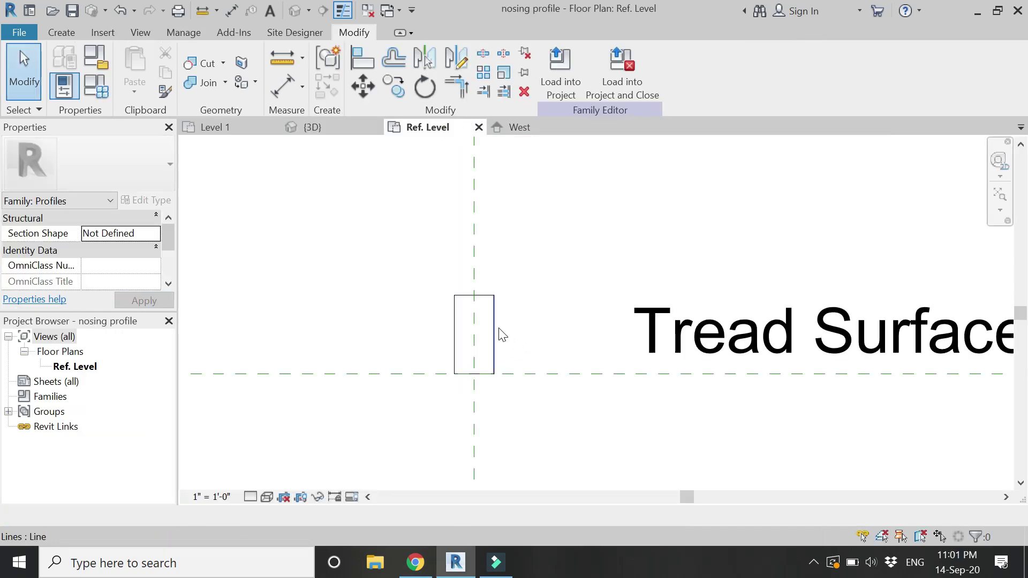
pyautogui.press('Tab')
pyautogui.click(493, 330)
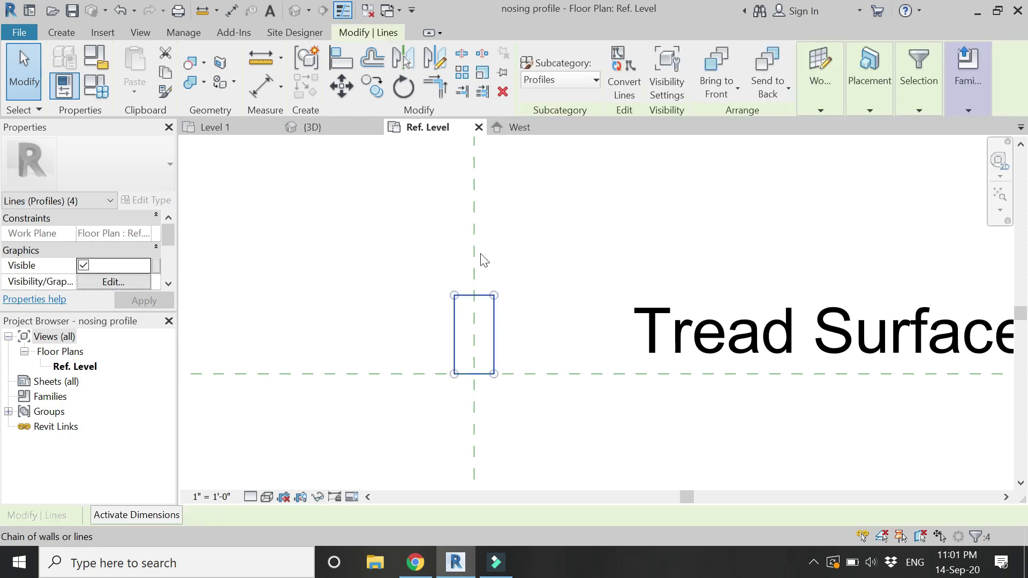
pyautogui.click(342, 86)
pyautogui.click(474, 294)
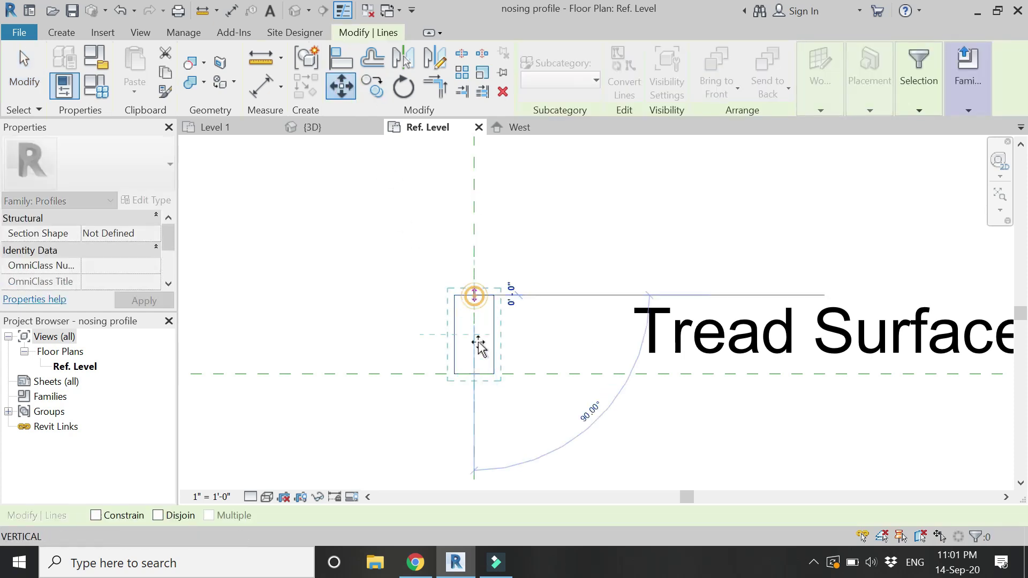
pyautogui.click(474, 373)
pyautogui.scroll(-5, 444, 240)
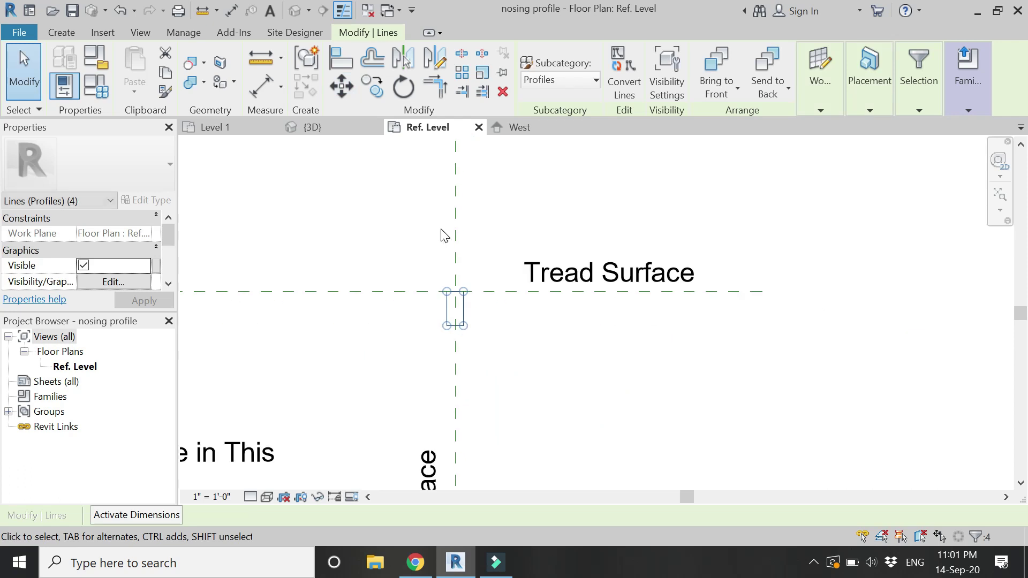
pyautogui.press('Escape')
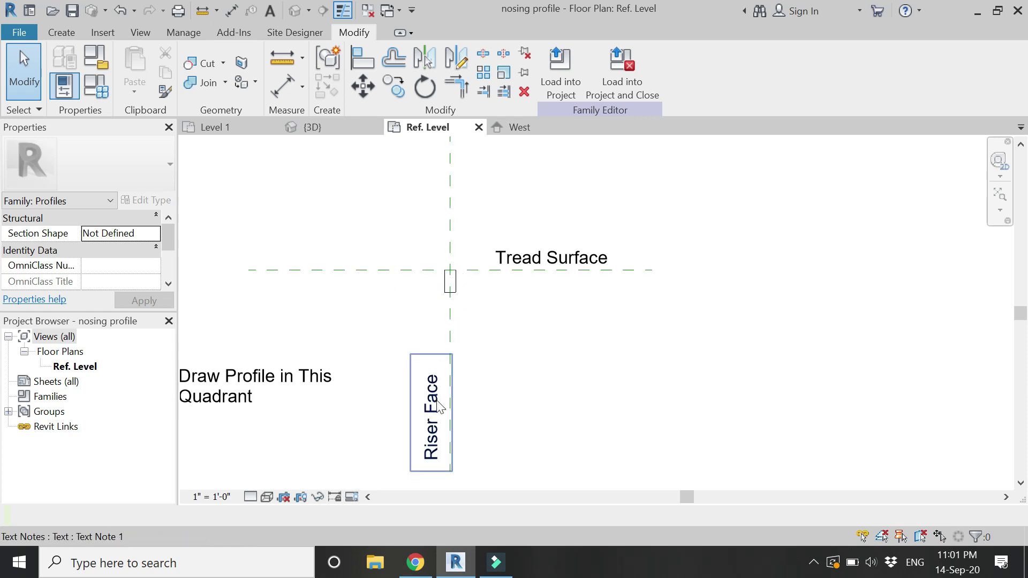
pyautogui.scroll(4, 451, 282)
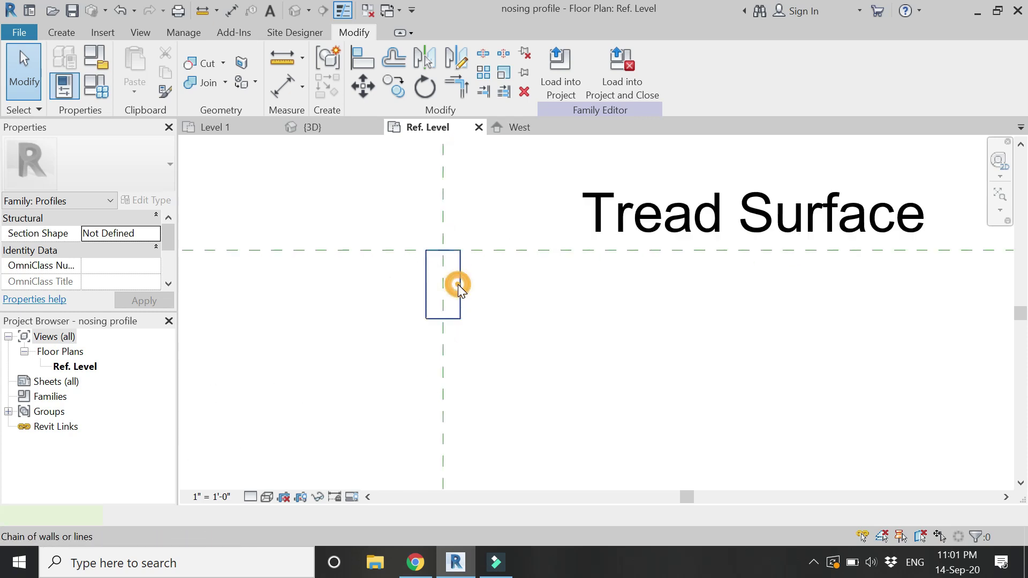
# Shift the rectangle so its right edge sits on the Riser Face plane, then save the family.
pyautogui.click(458, 285)
pyautogui.press('m')
pyautogui.press('v')
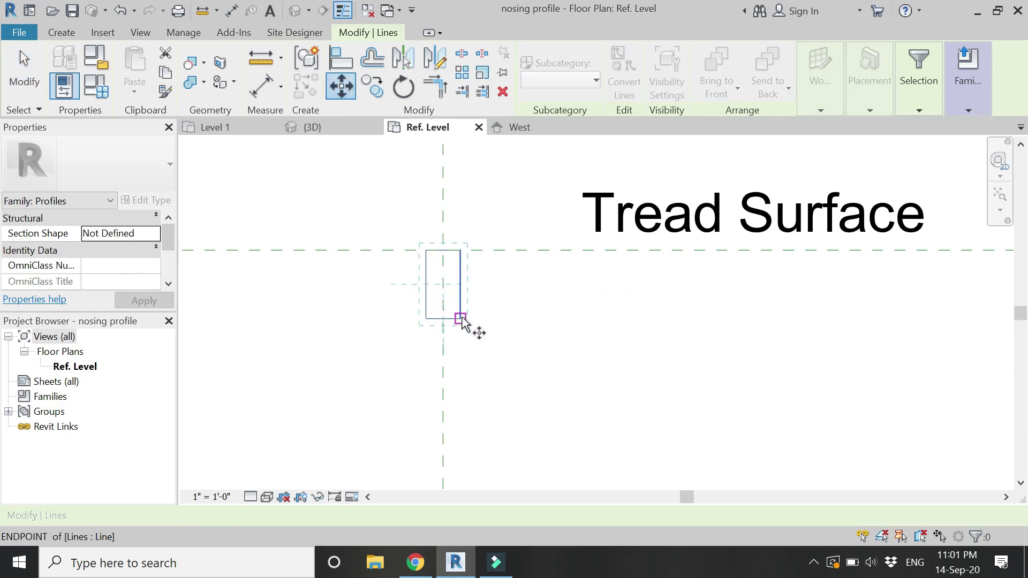
pyautogui.click(460, 319)
pyautogui.click(443, 298)
pyautogui.scroll(-3, 436, 222)
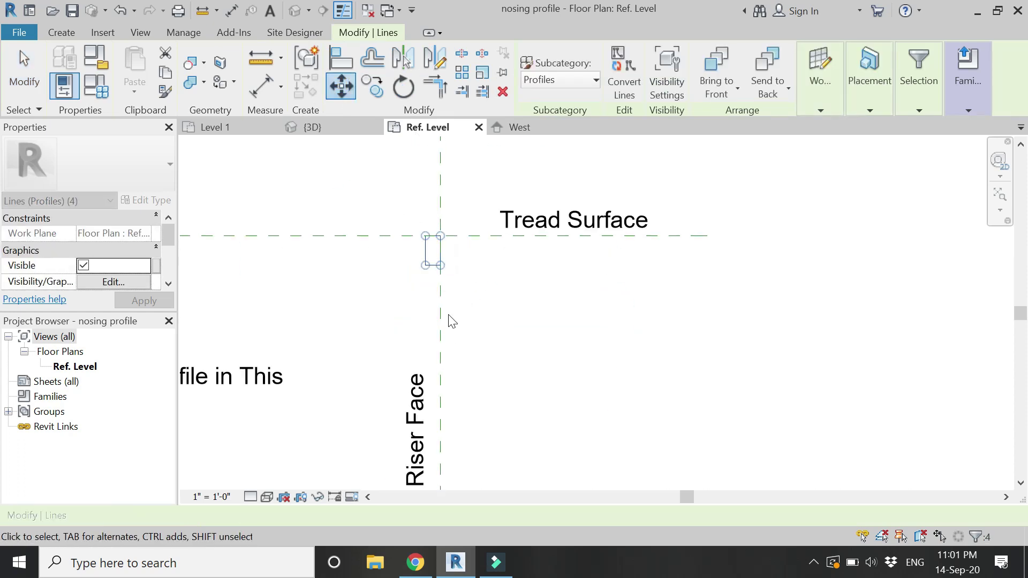
pyautogui.scroll(-2, 453, 321)
pyautogui.press('Escape')
pyautogui.press('Escape')
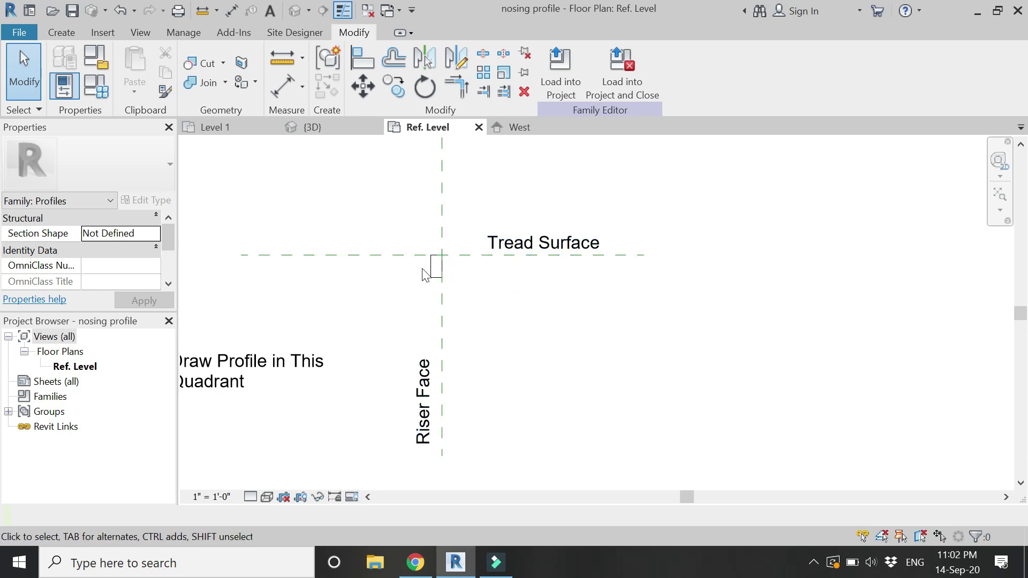
pyautogui.scroll(4, 435, 257)
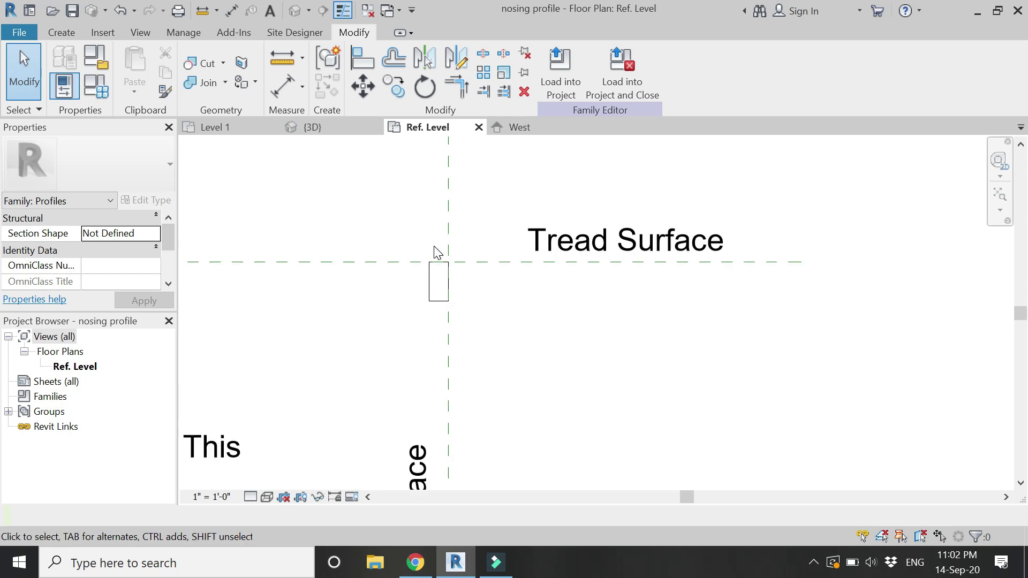
pyautogui.click(68, 10)
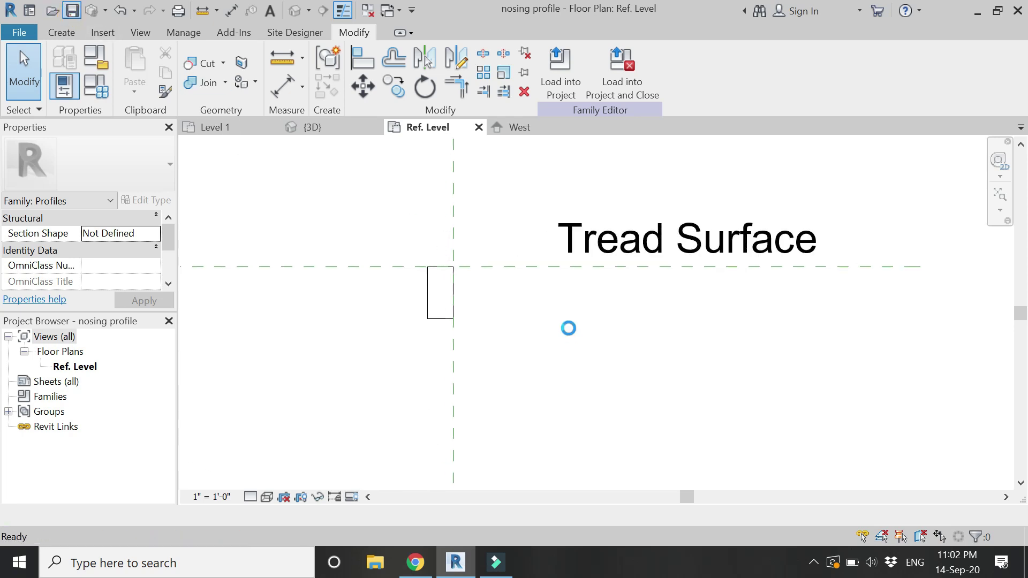
# Reload the nosing profile over the existing version, then orbit the {3D} view to check the stair's tread nosings.
pyautogui.click(557, 91)
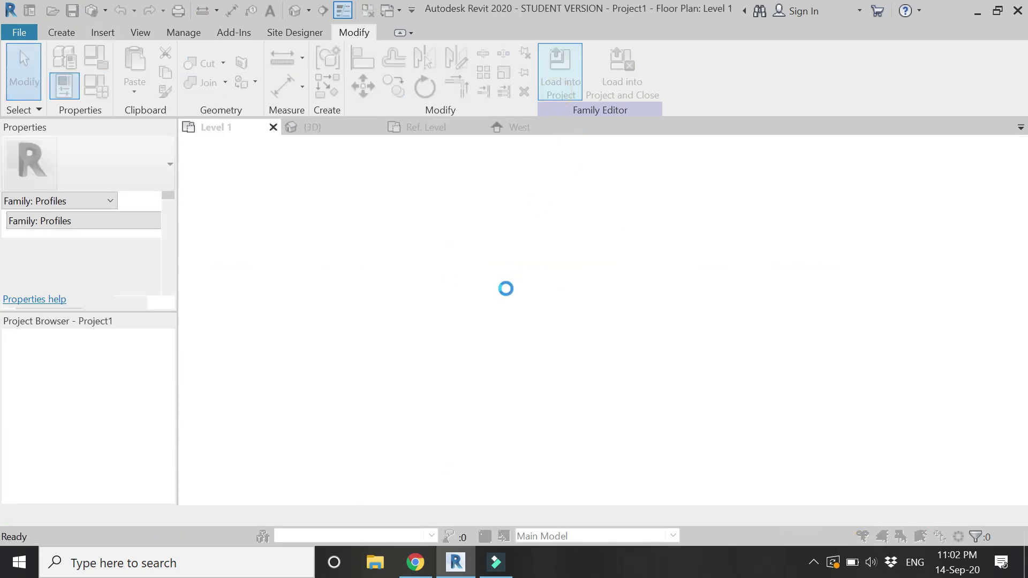
pyautogui.click(479, 232)
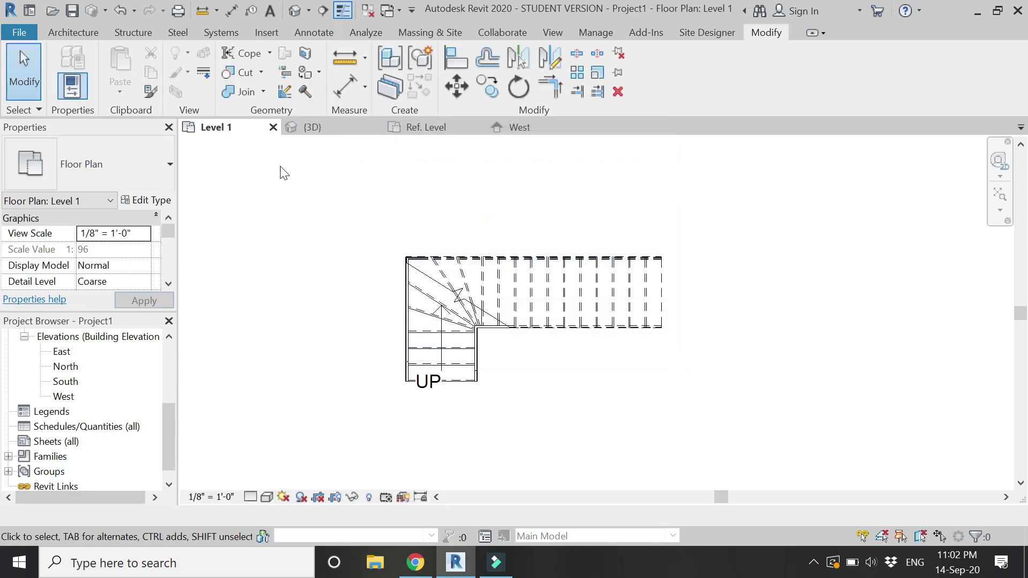
pyautogui.click(315, 127)
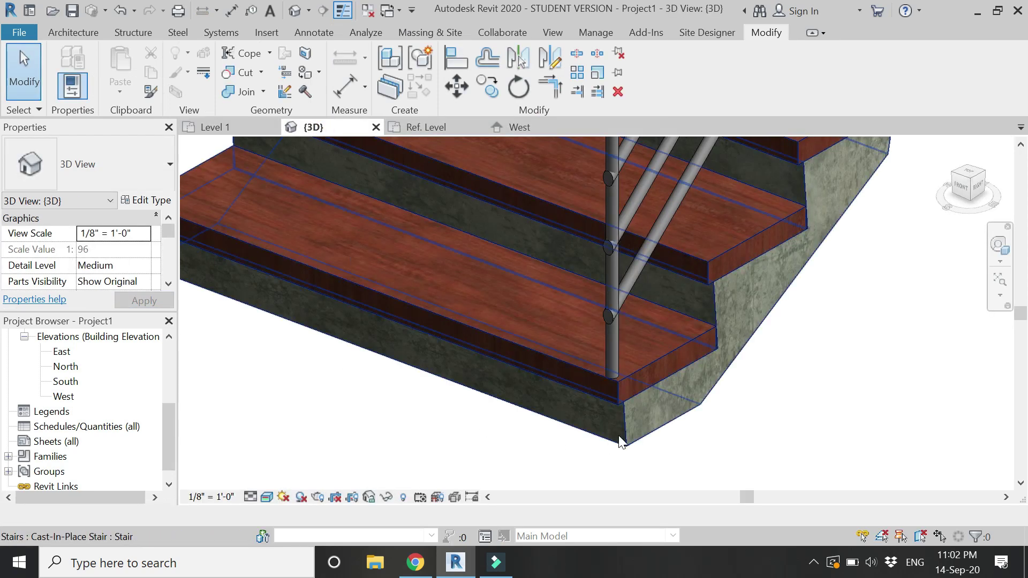
pyautogui.scroll(4, 747, 265)
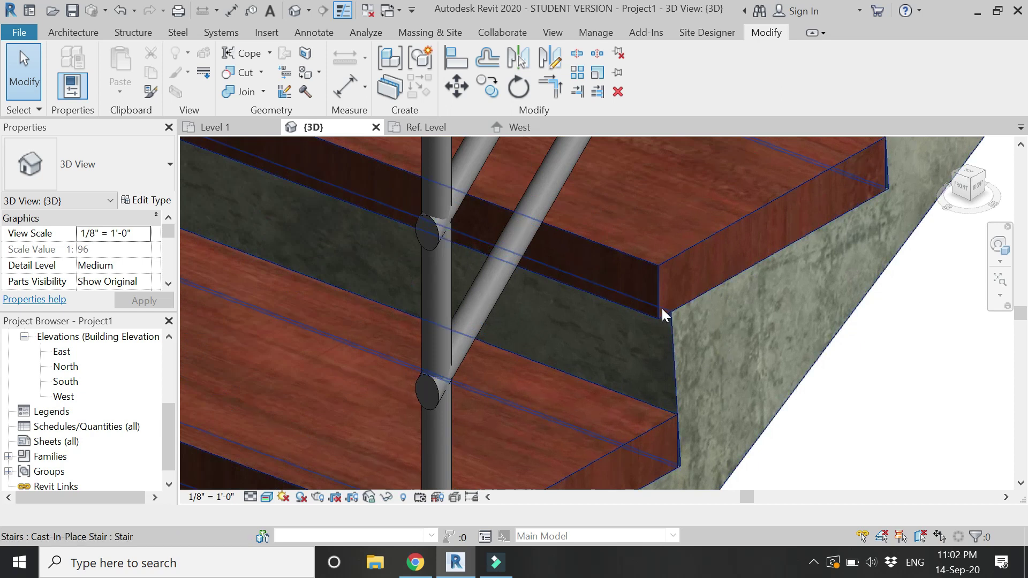
pyautogui.scroll(-4, 676, 384)
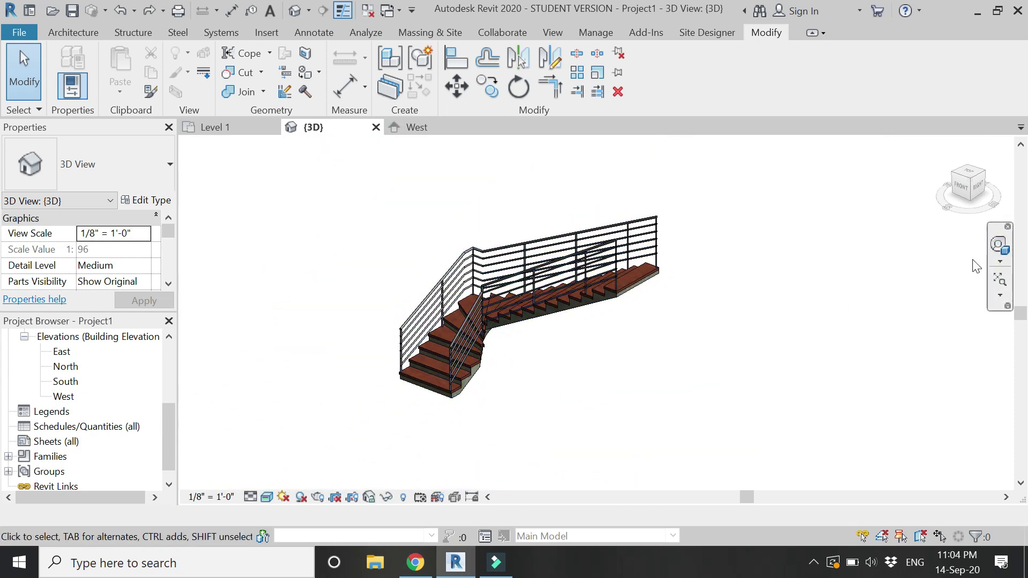
pyautogui.click(1000, 251)
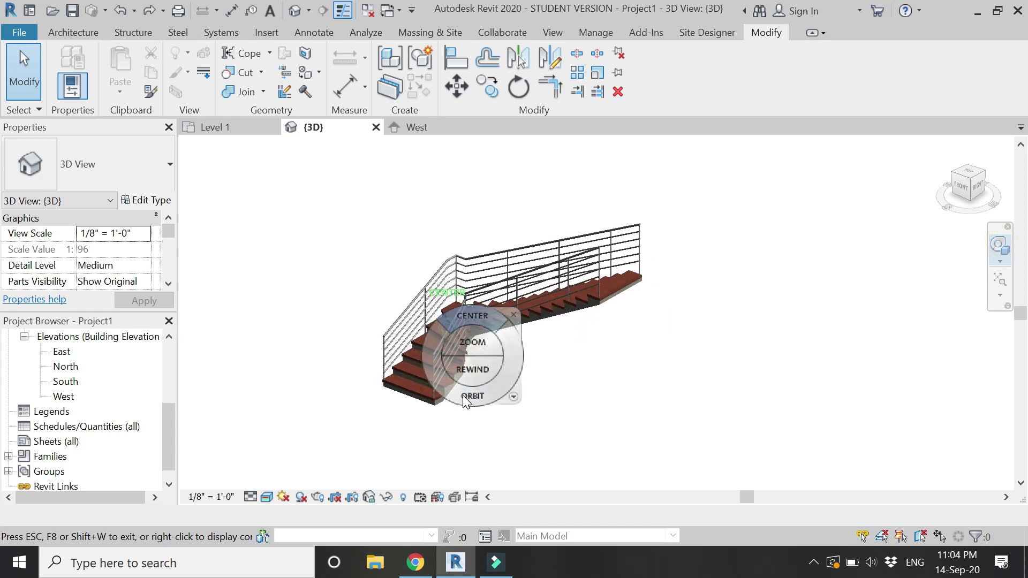
pyautogui.moveTo(463, 395); pyautogui.dragTo(764, 392)
pyautogui.moveTo(646, 382); pyautogui.dragTo(756, 399)
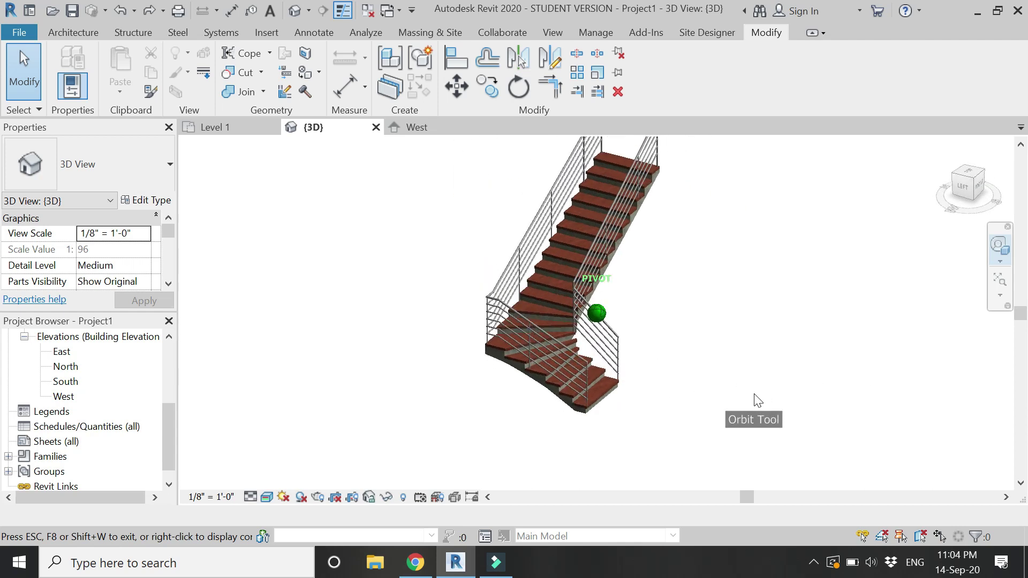